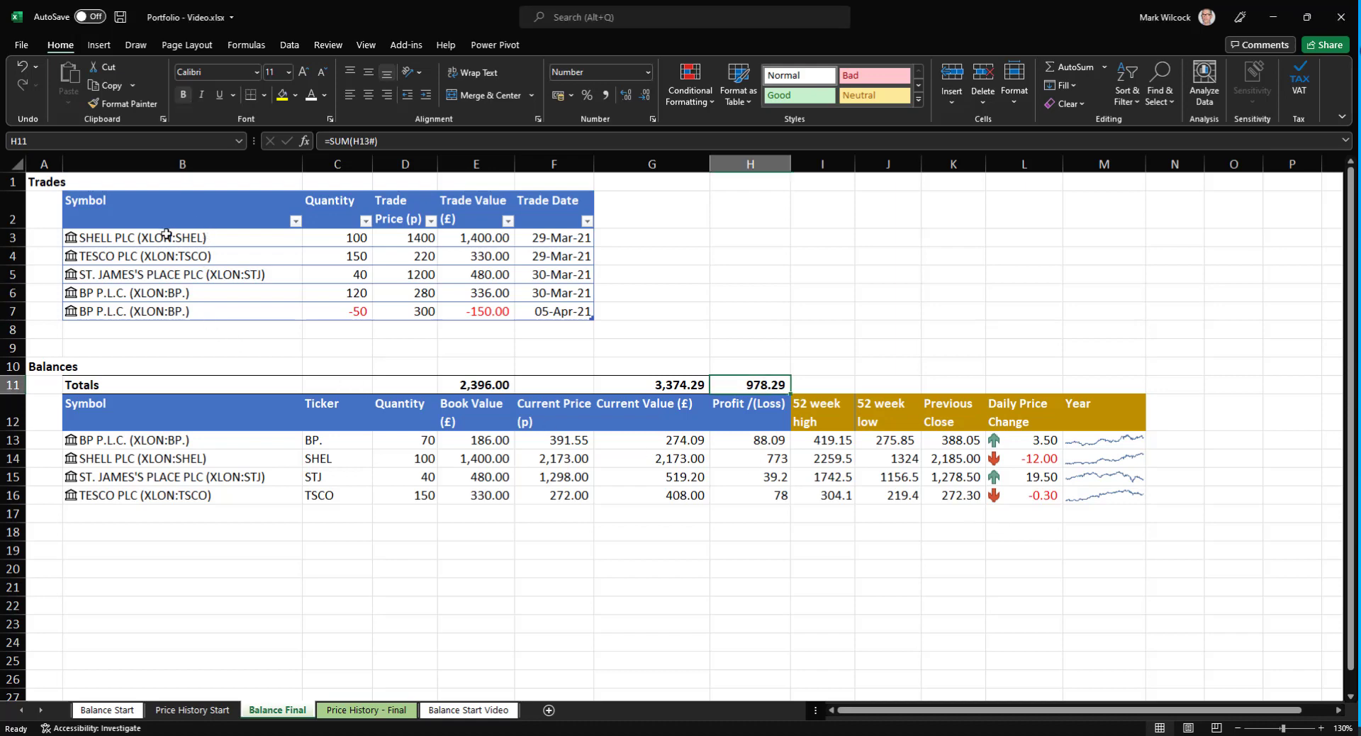
Review the Shell, BP, Tesco and St James's Place trade rows and the Trade Value formula.
{"action": "left_click_drag", "start_coordinate": [168, 238], "coordinate": [543, 317]}
{"action": "left_click", "coordinate": [254, 237]}
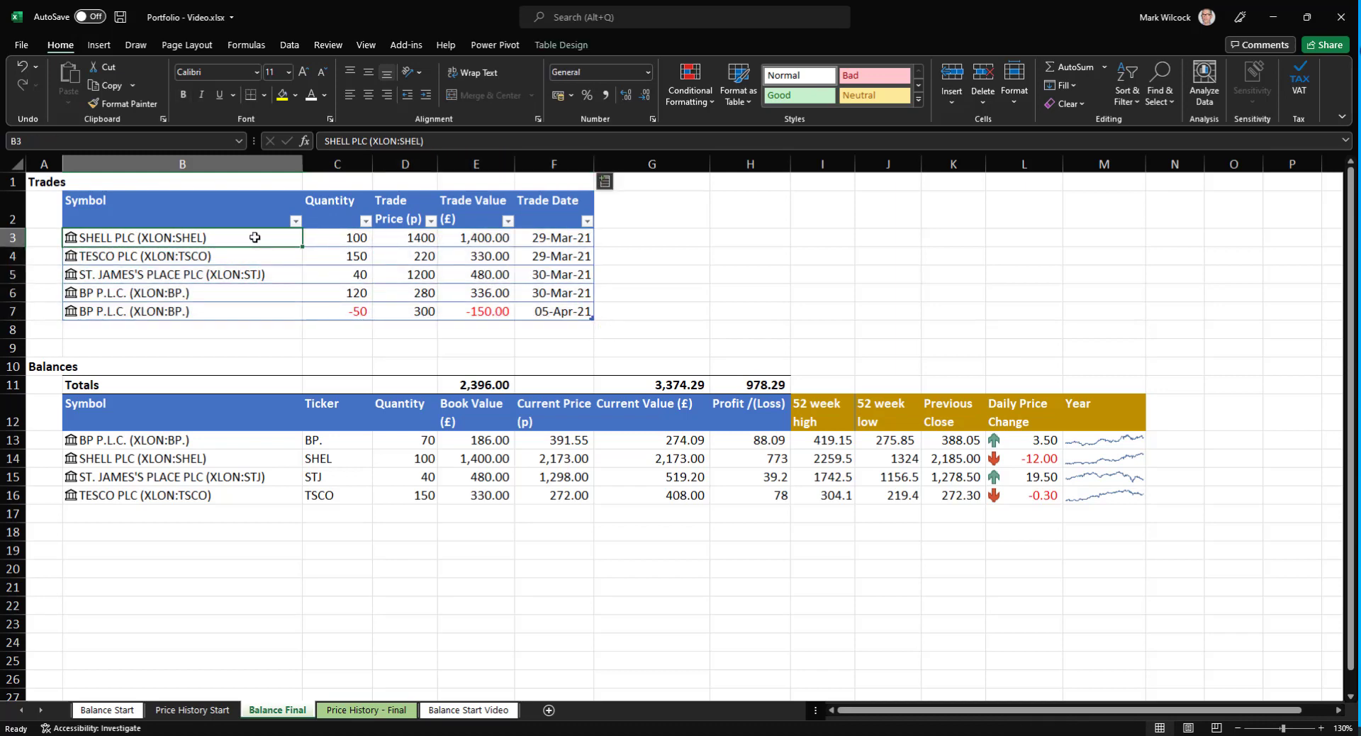
{"action": "left_click", "coordinate": [350, 239]}
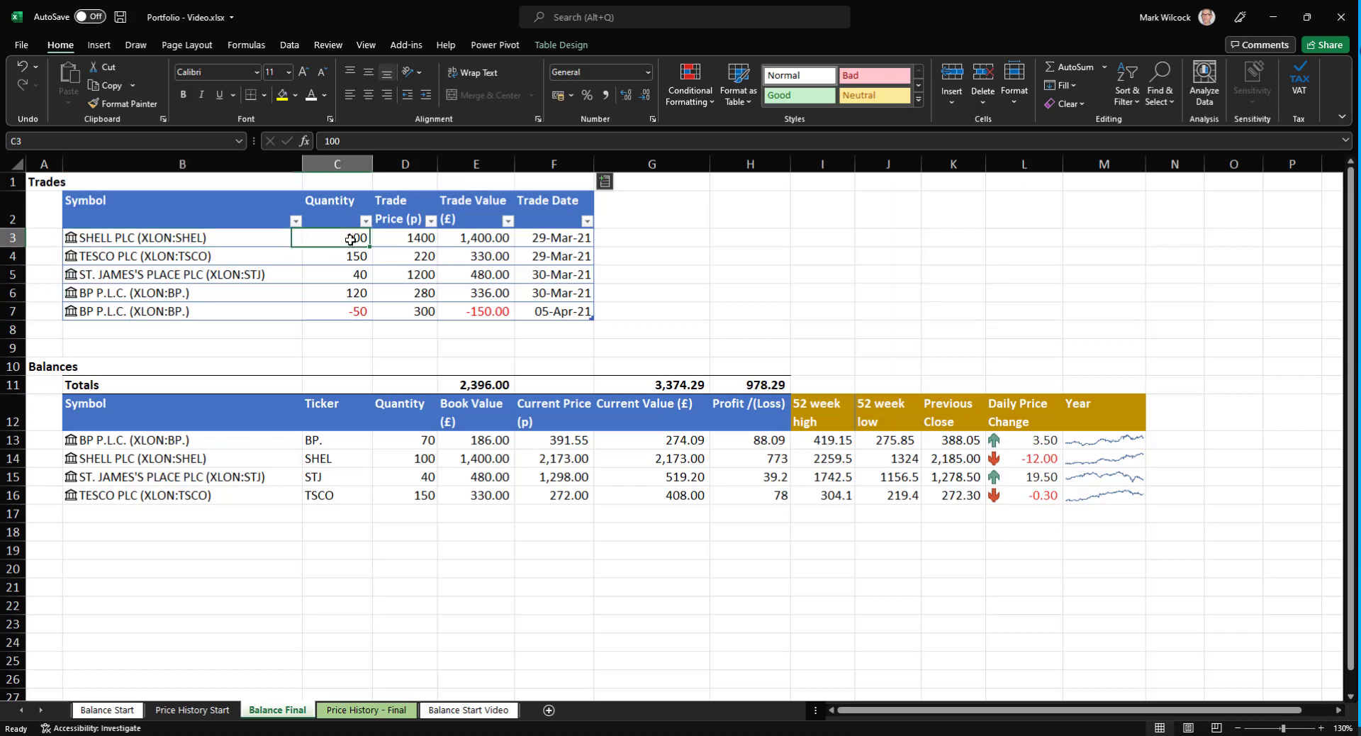
{"action": "left_click", "coordinate": [400, 239]}
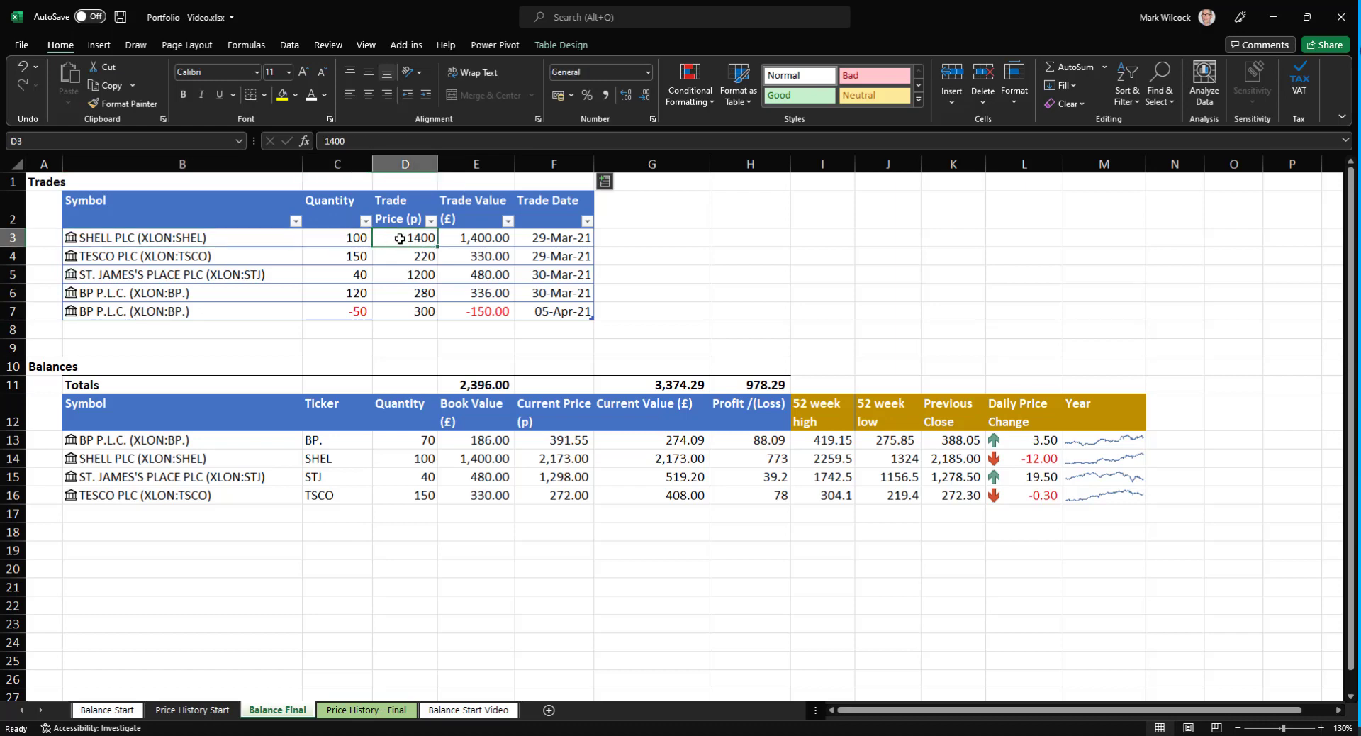
{"action": "left_click", "coordinate": [502, 239]}
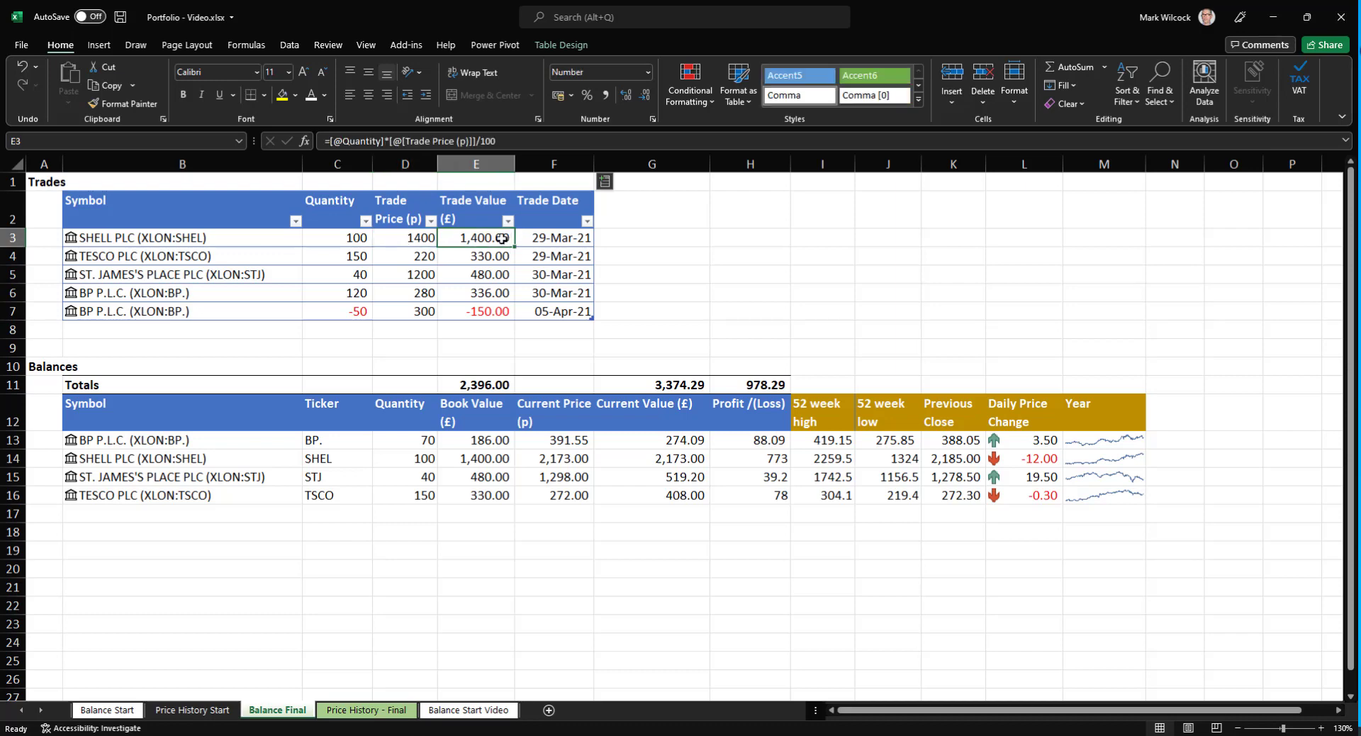
{"action": "left_click", "coordinate": [579, 239]}
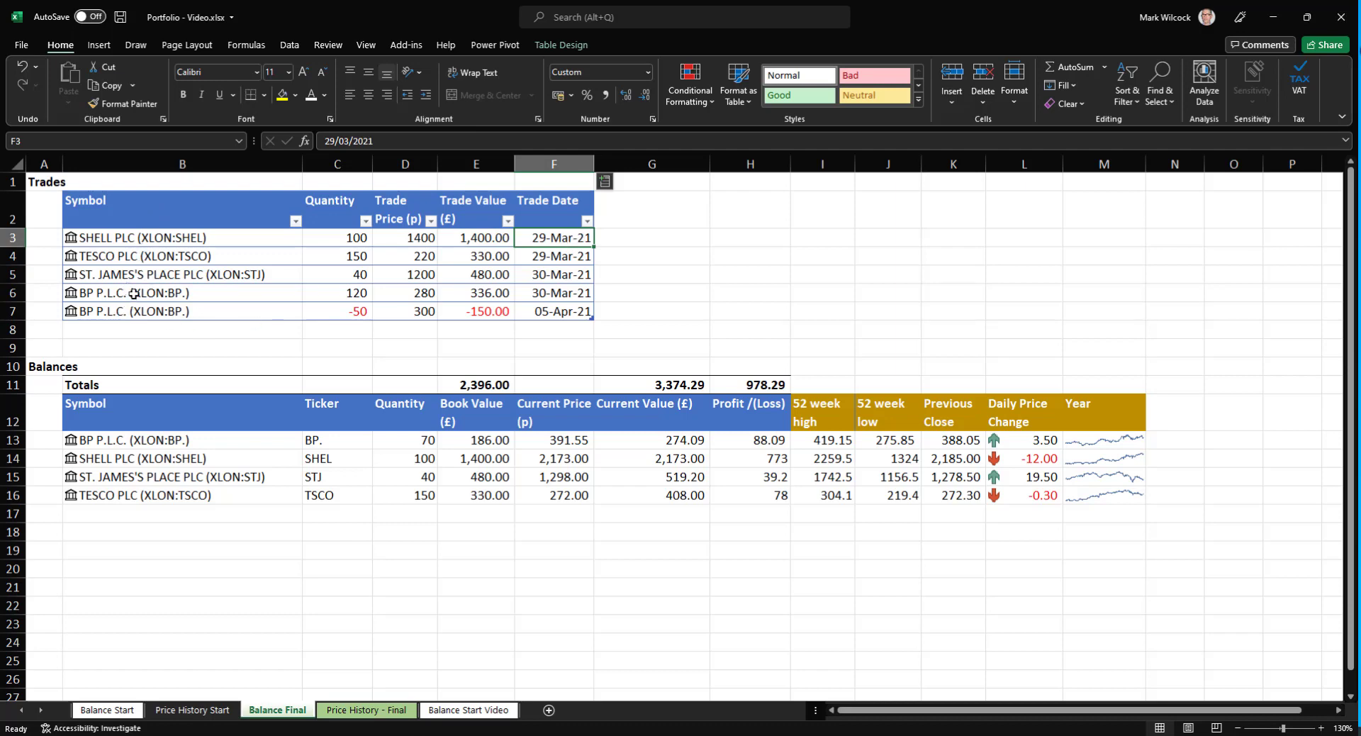
{"action": "left_click_drag", "start_coordinate": [131, 298], "coordinate": [569, 311]}
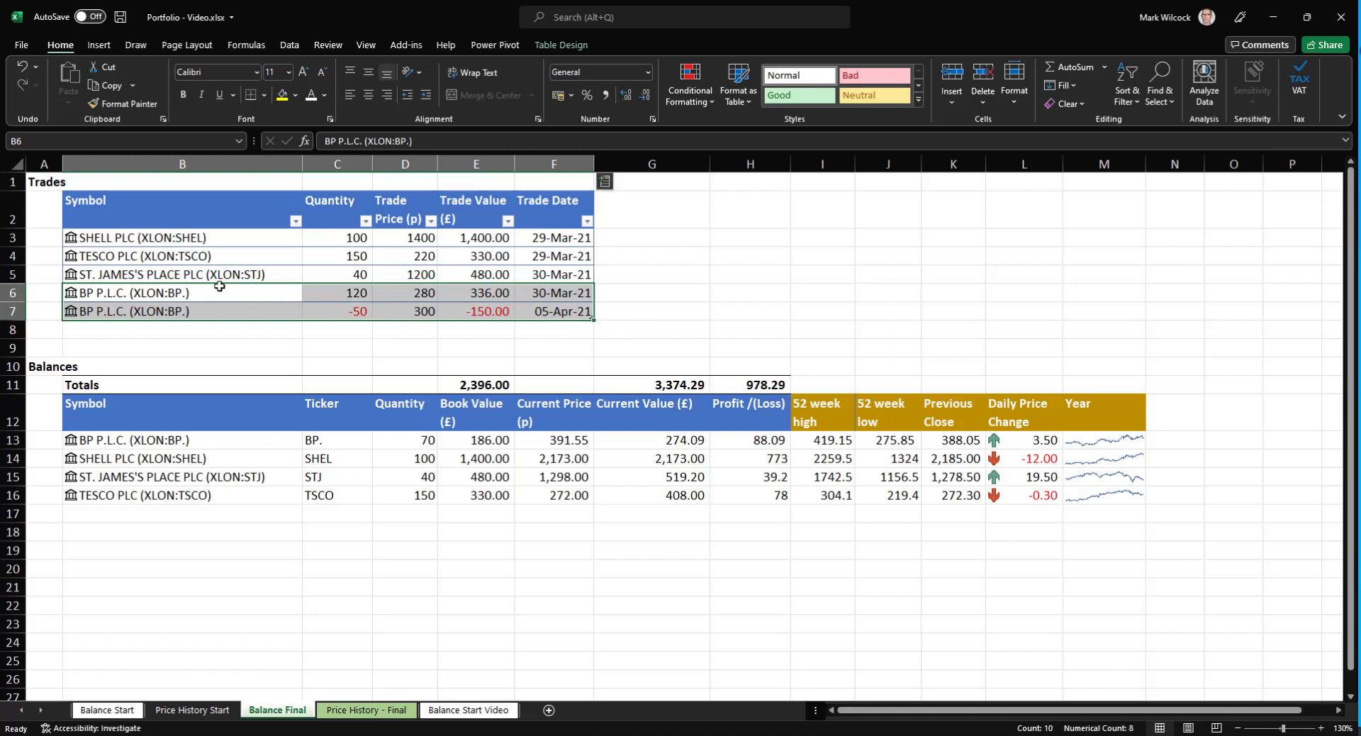
{"action": "left_click", "coordinate": [153, 259]}
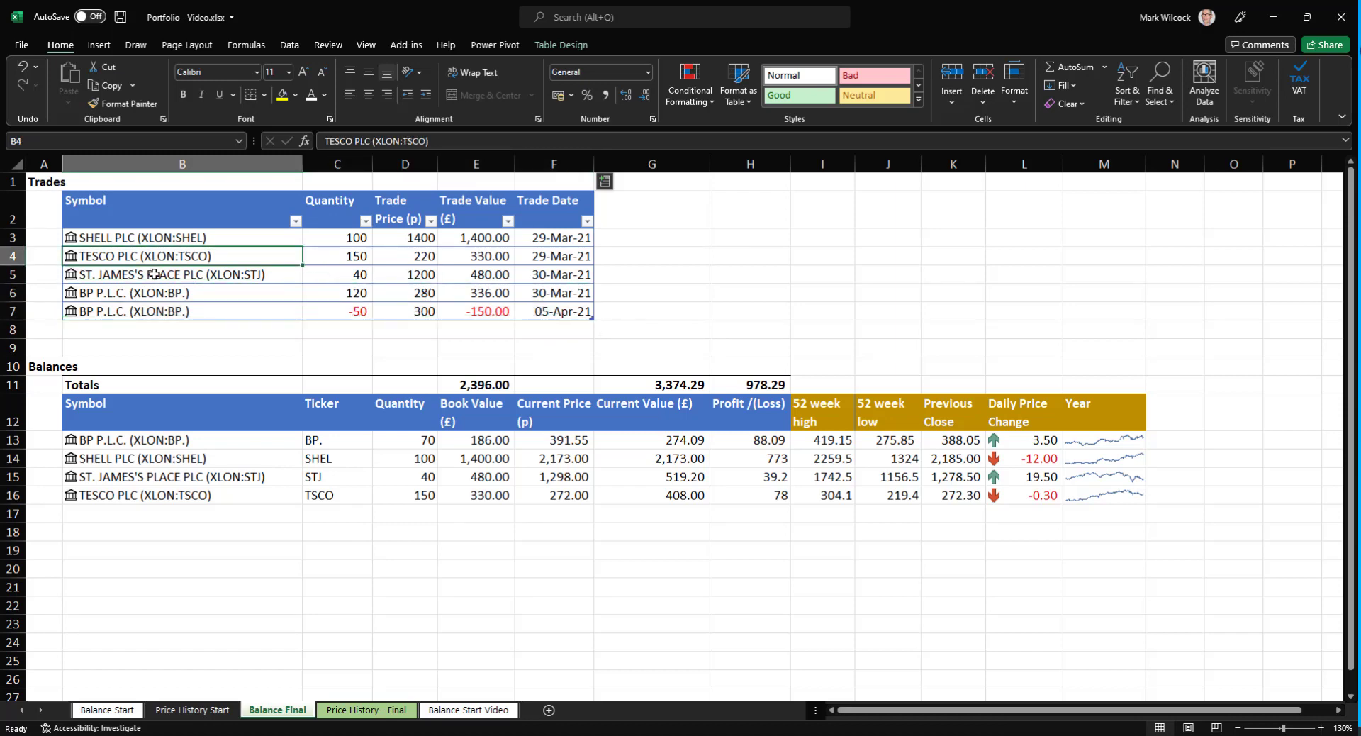
{"action": "left_click", "coordinate": [155, 275]}
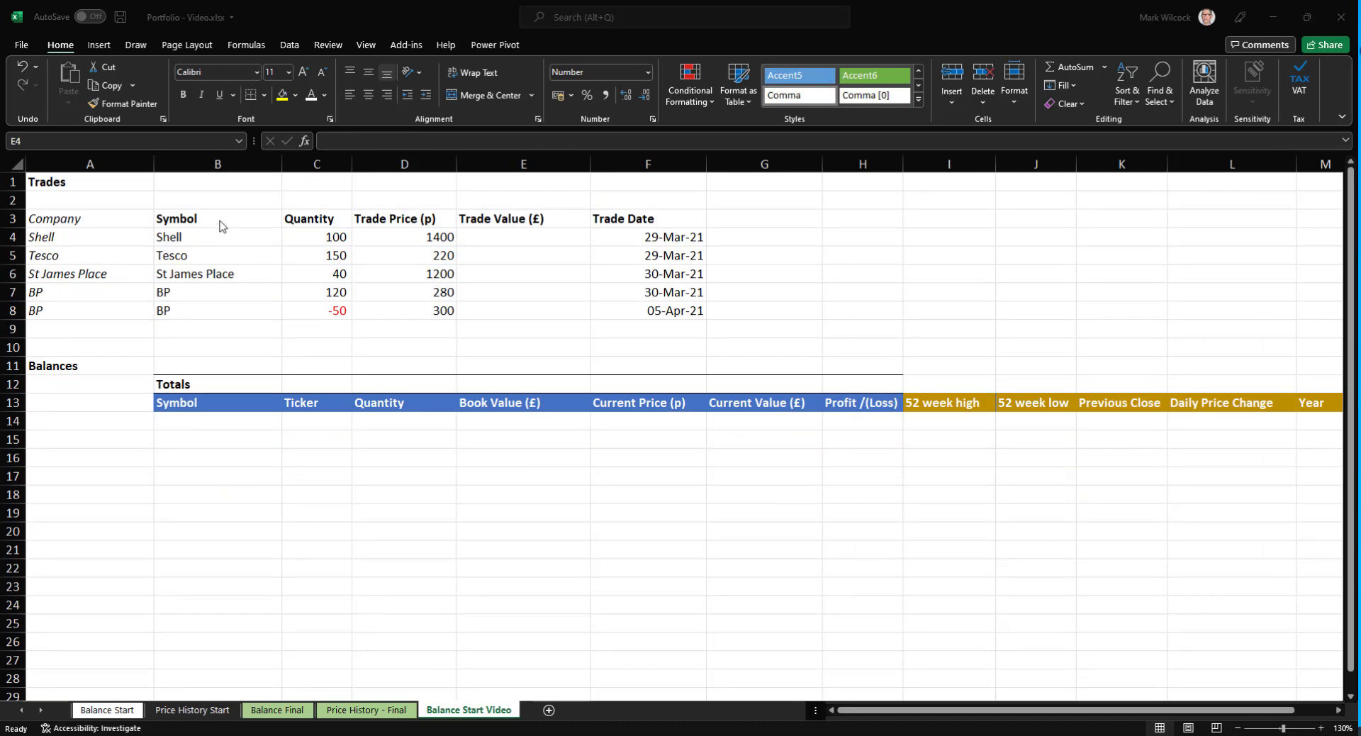
Convert B3:F8 to a table with headers, apply a light blue style, and name it Trade.
{"action": "left_click_drag", "start_coordinate": [221, 220], "coordinate": [634, 313]}
{"action": "key", "text": "ctrl+t"}
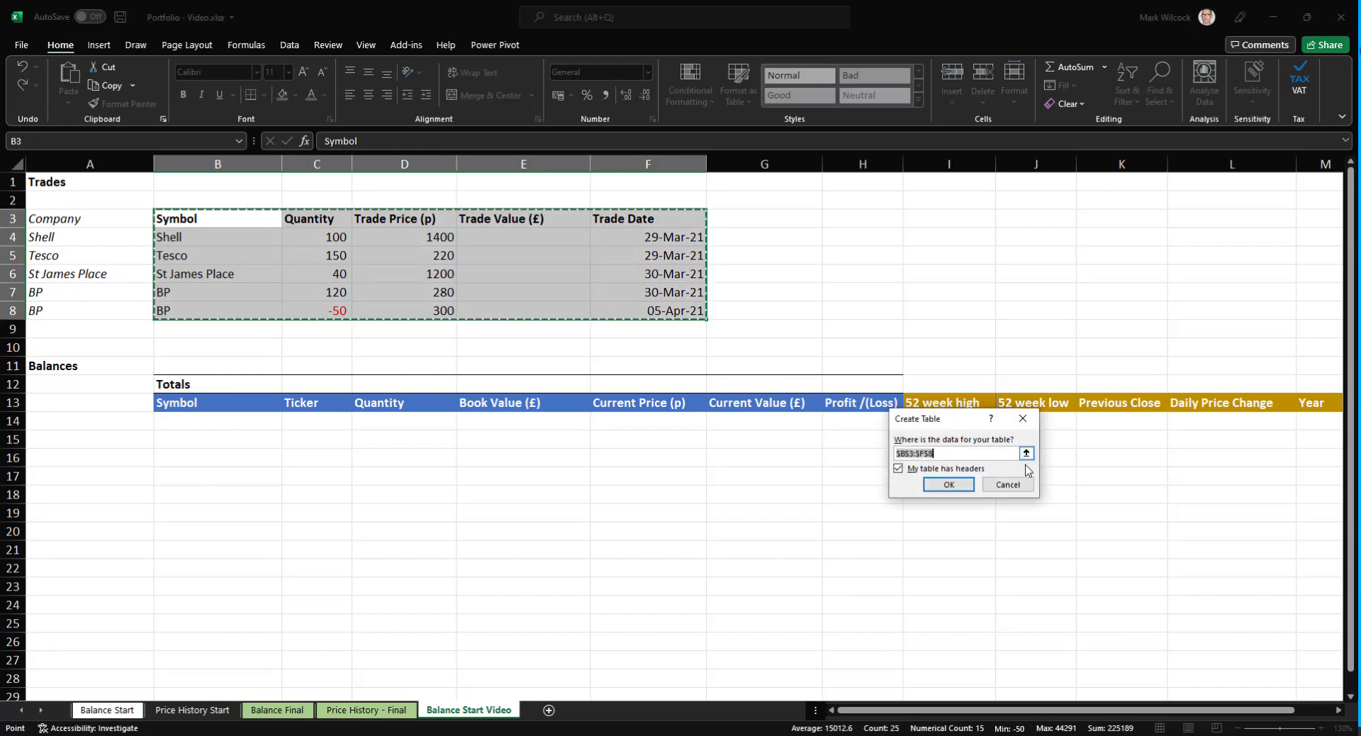
{"action": "left_click", "coordinate": [947, 484]}
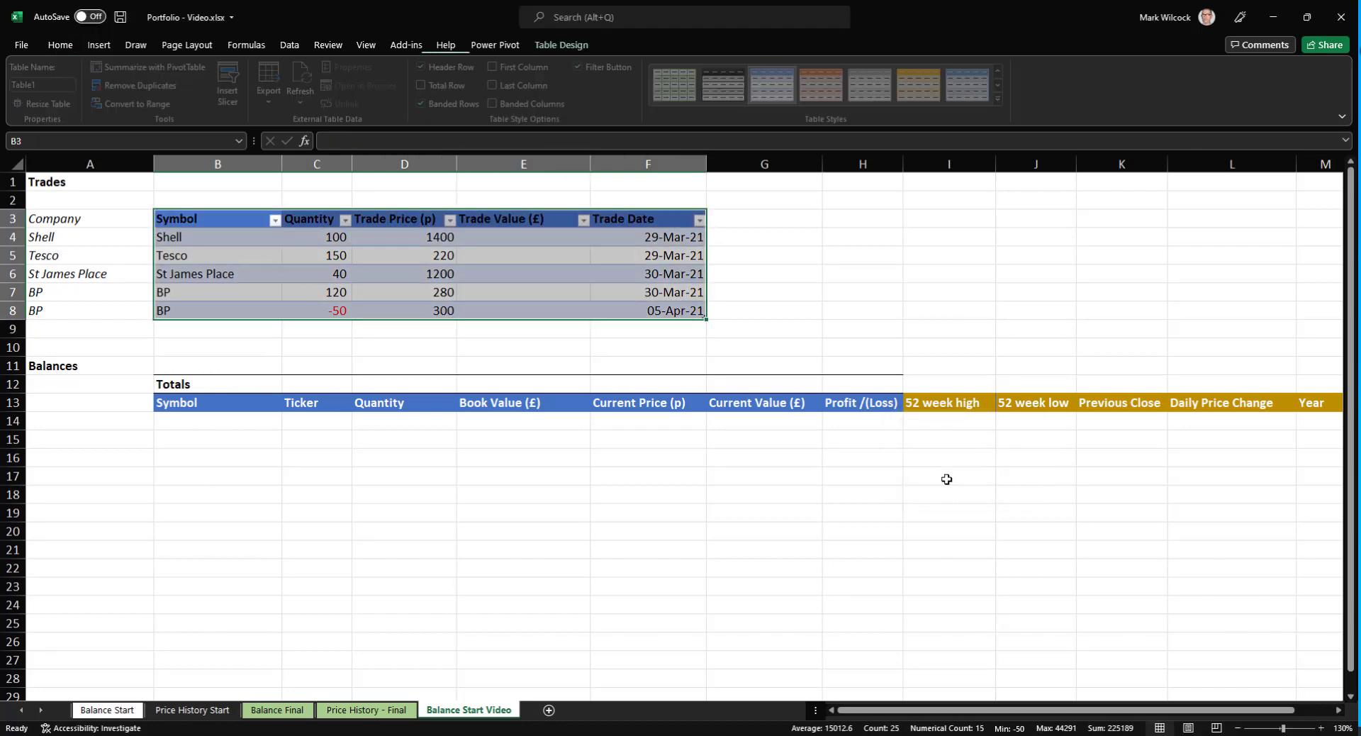
{"action": "left_click", "coordinate": [583, 273]}
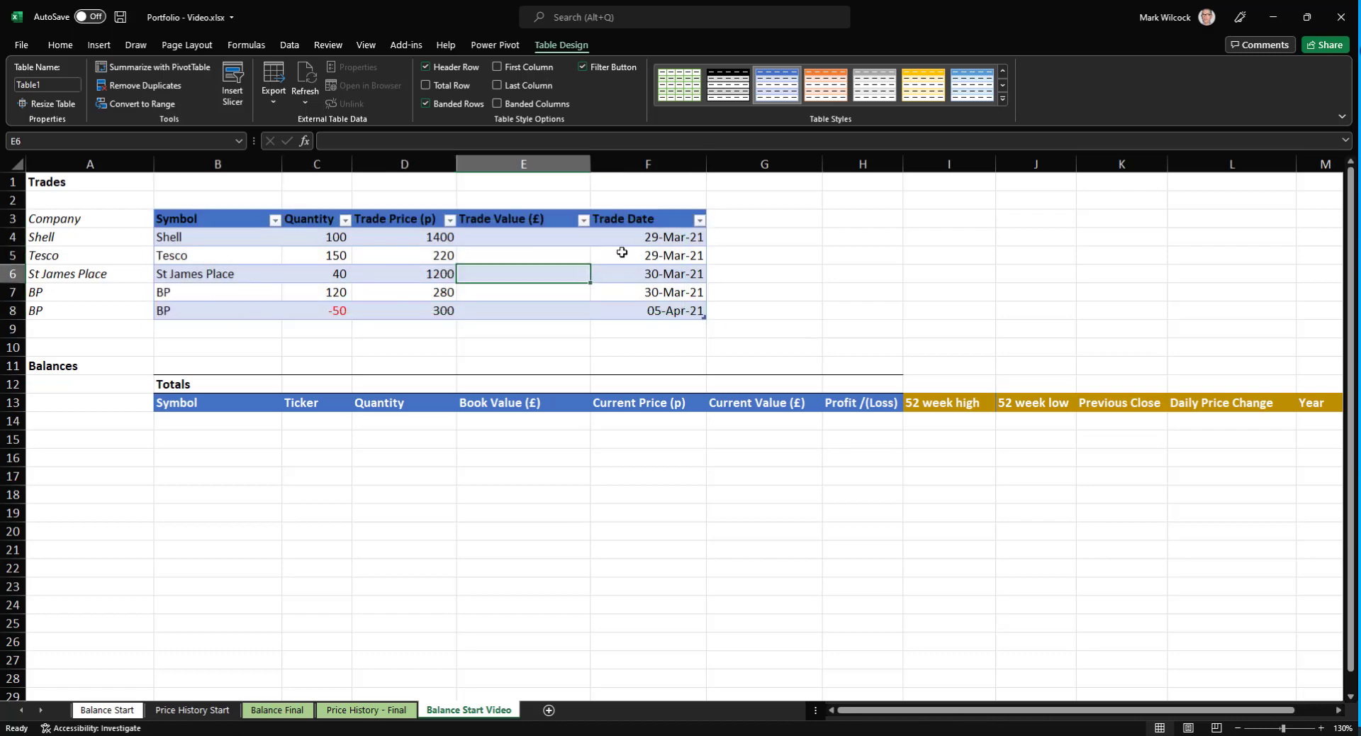
{"action": "left_click", "coordinate": [1003, 99]}
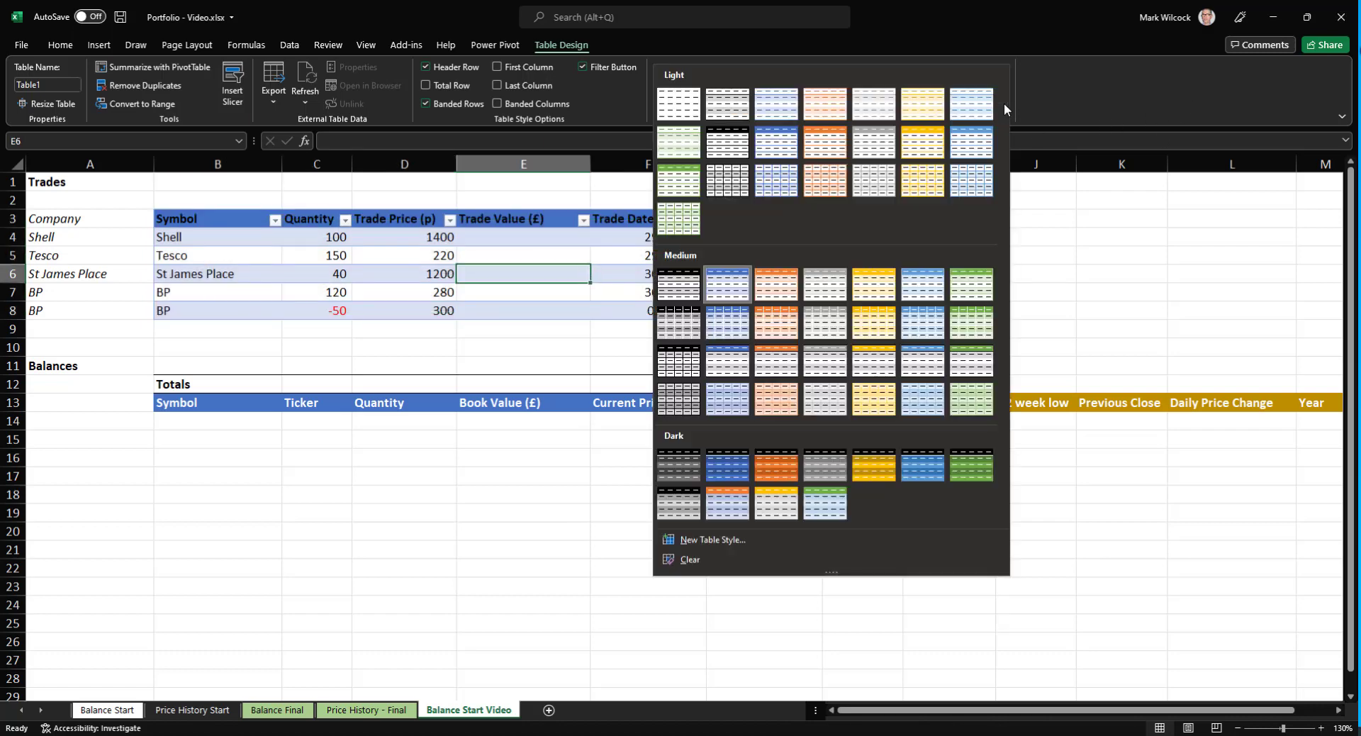
{"action": "left_click", "coordinate": [784, 142]}
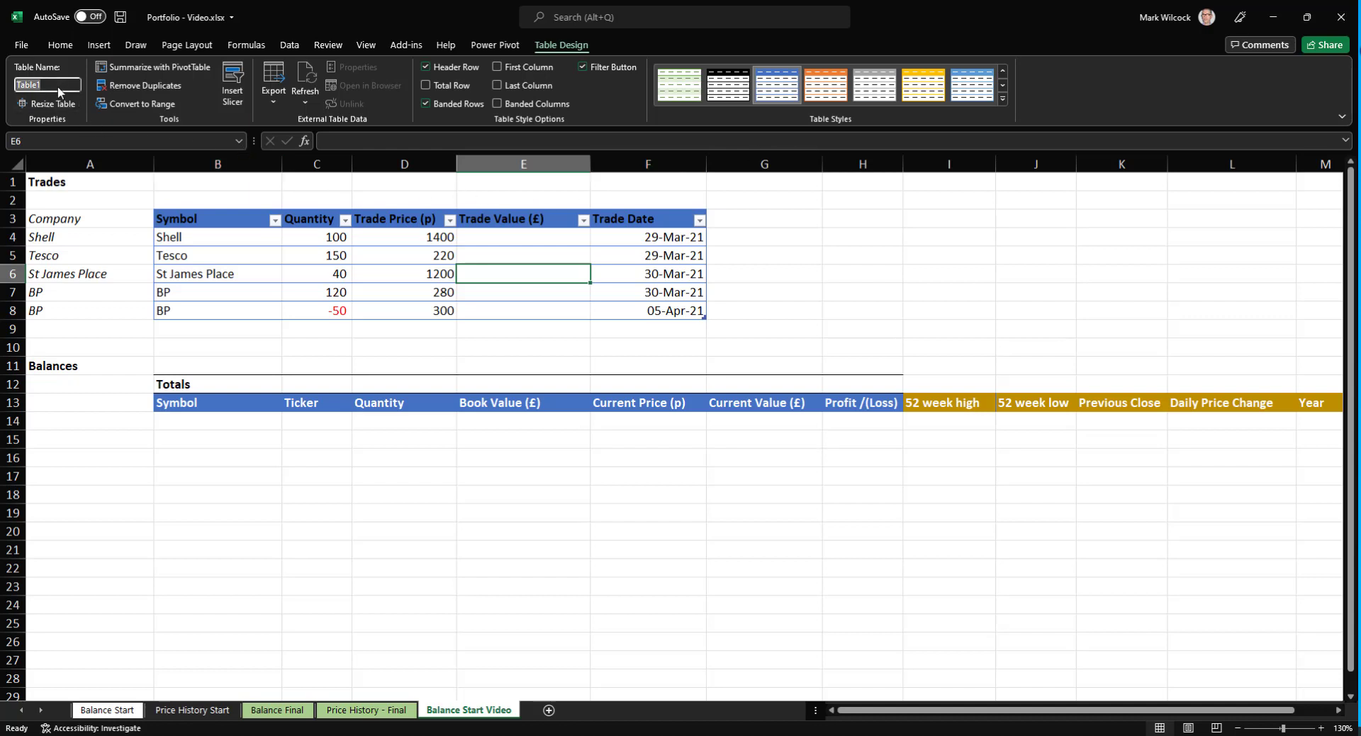
{"action": "type", "text": "Trad"}
Enter =C4*D4/100 in E4 so Trade Value fills from 1,400.00 down to -150.00.
{"action": "left_click", "coordinate": [495, 240]}
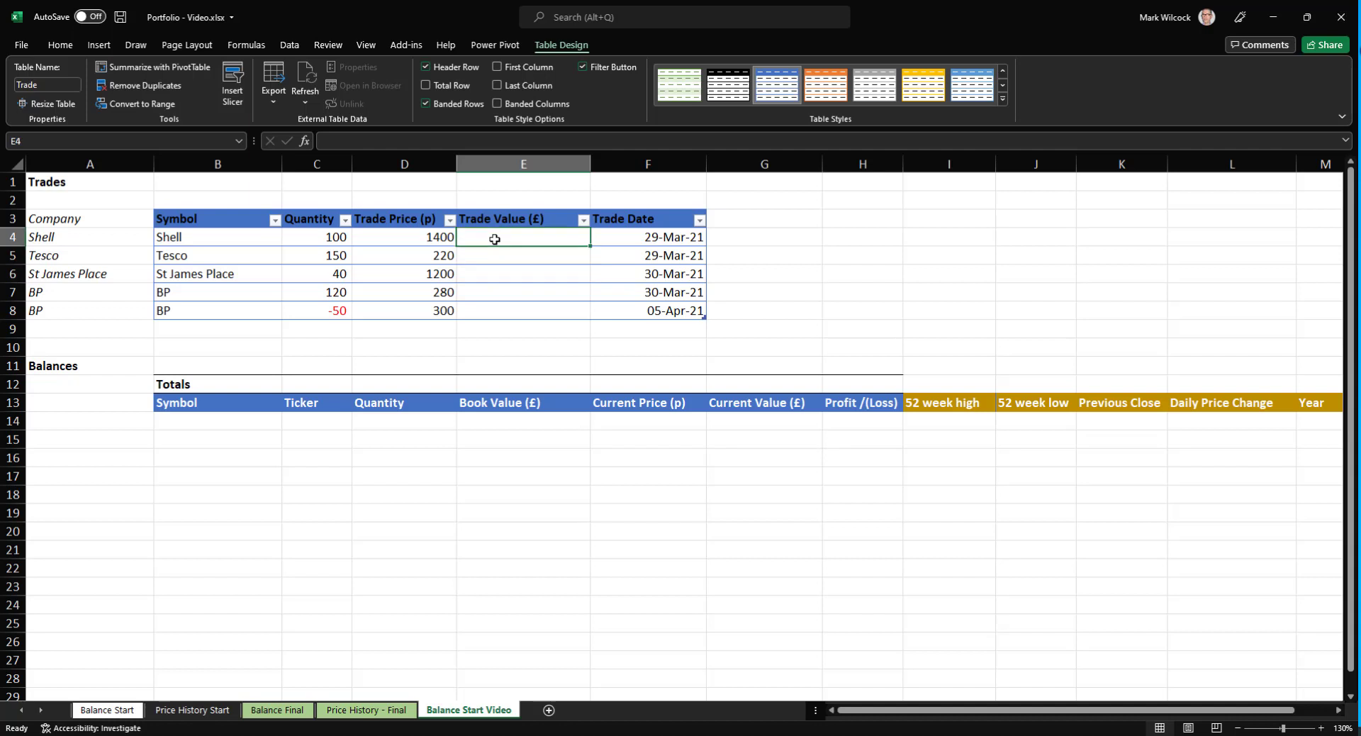
{"action": "type", "text": "="}
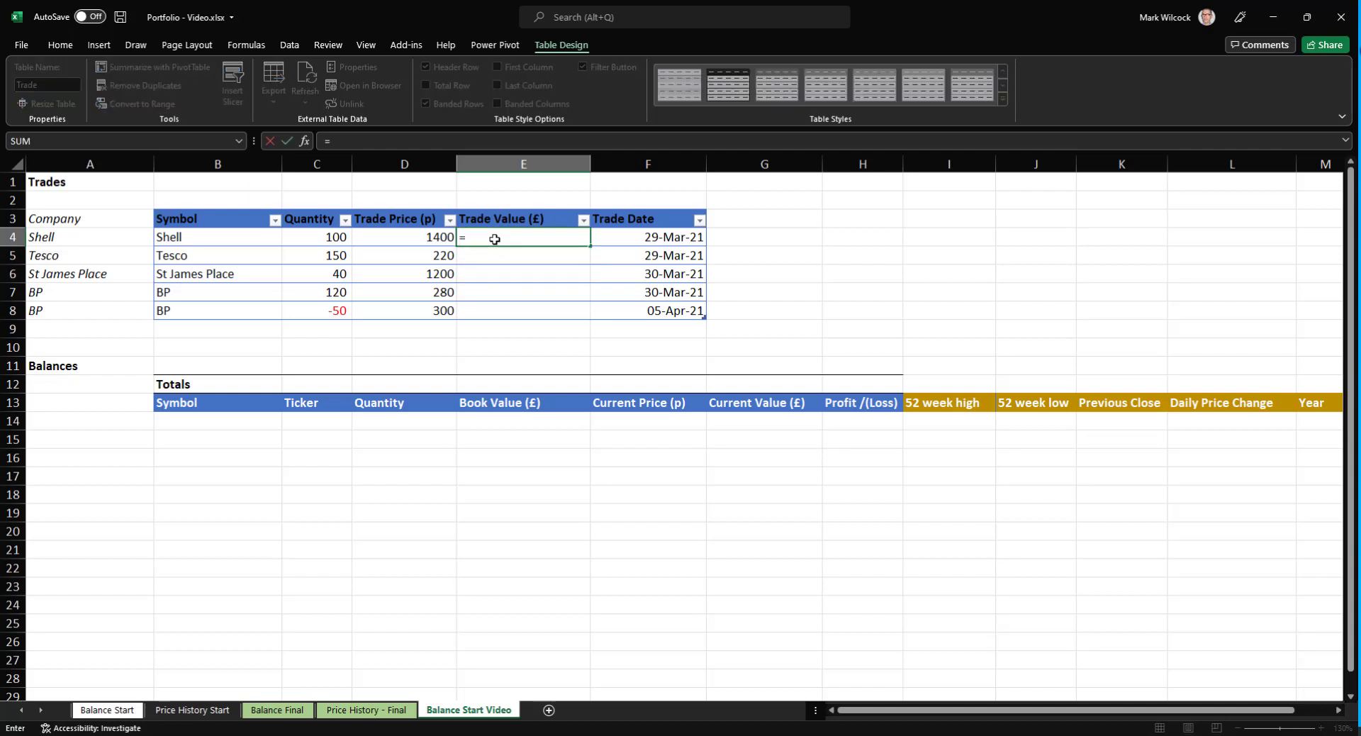
{"action": "left_click", "coordinate": [321, 241]}
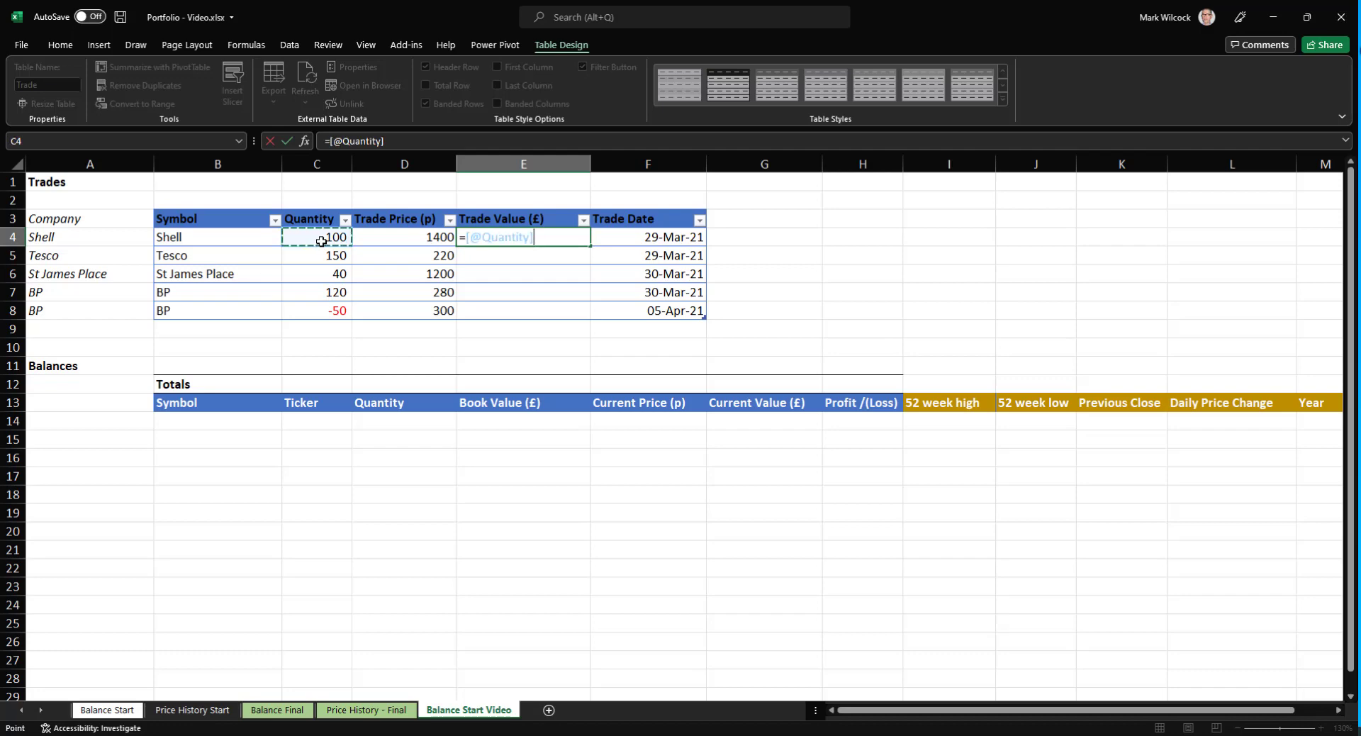
{"action": "type", "text": "*"}
{"action": "left_click", "coordinate": [395, 242]}
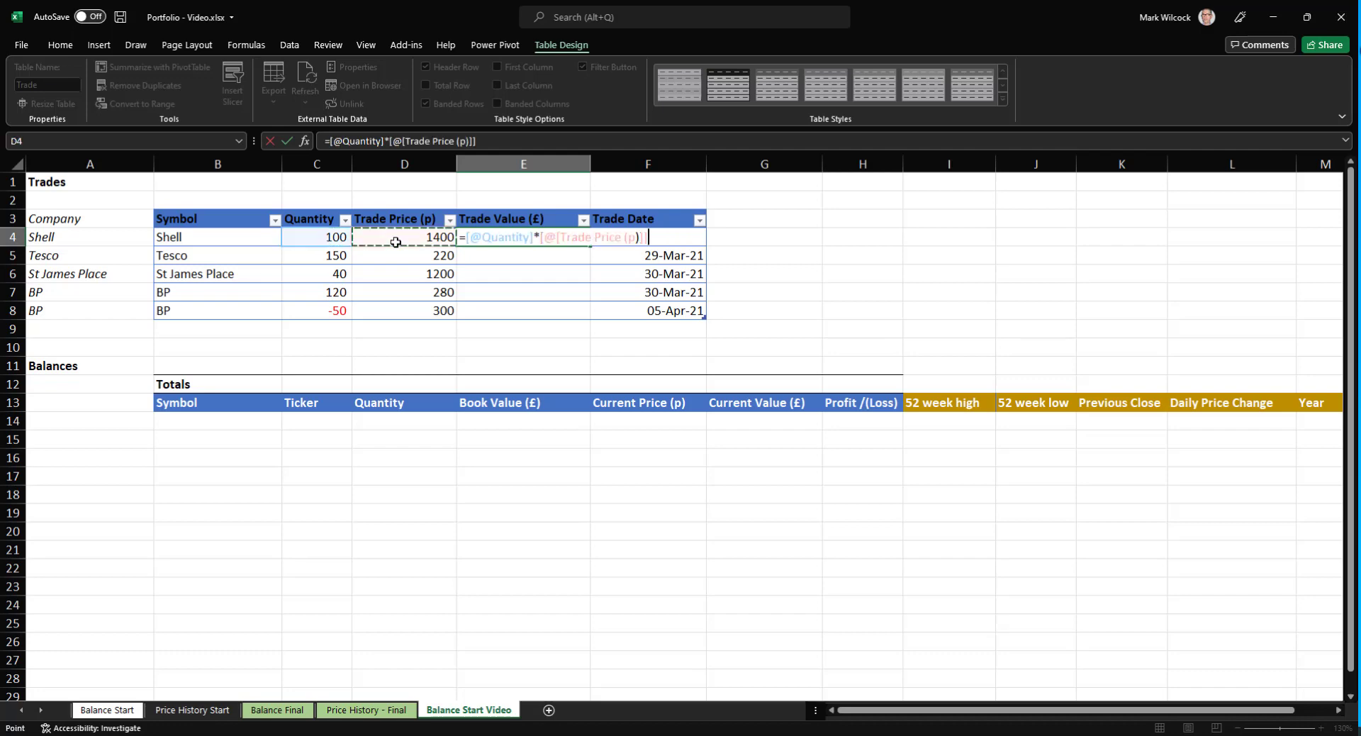
{"action": "left_click", "coordinate": [539, 144]}
{"action": "type", "text": "/100"}
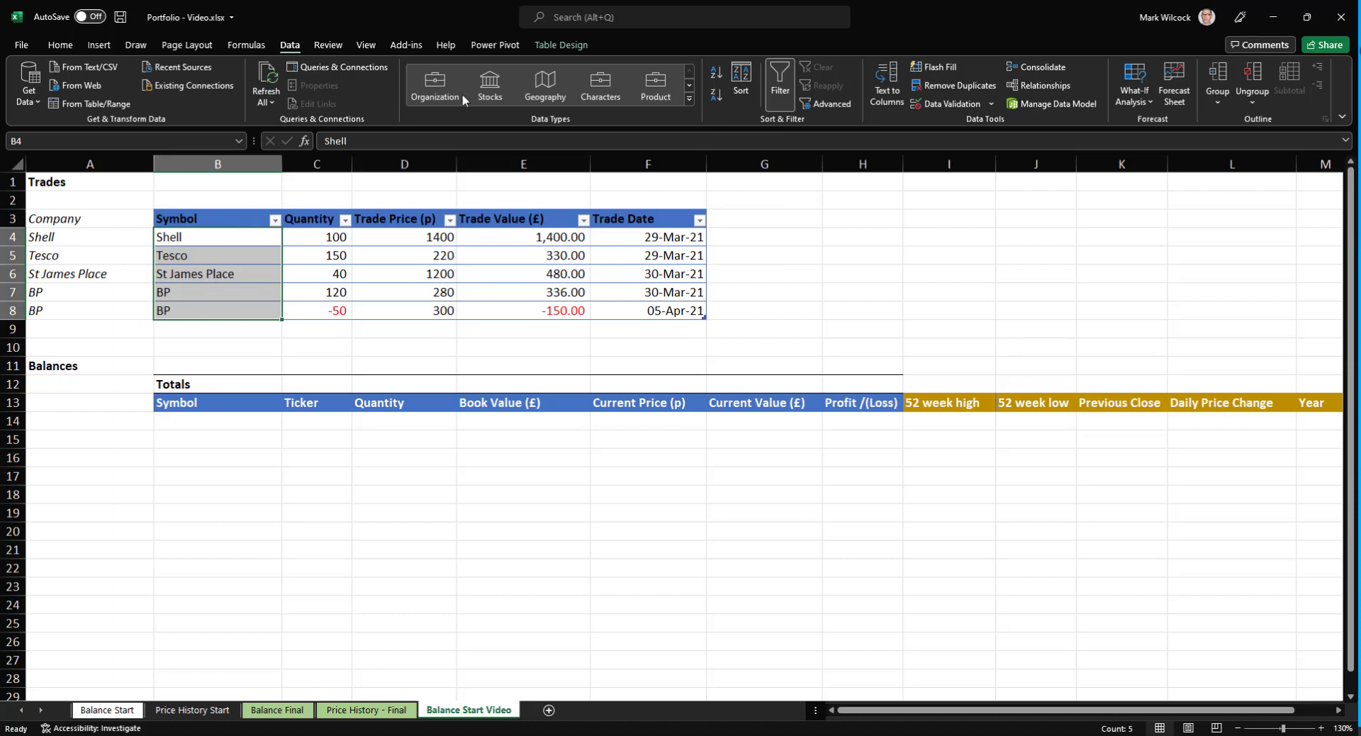
Convert the symbols to Stocks data and link the unresolved Tesco entry to TSCO.
{"action": "left_click", "coordinate": [489, 85]}
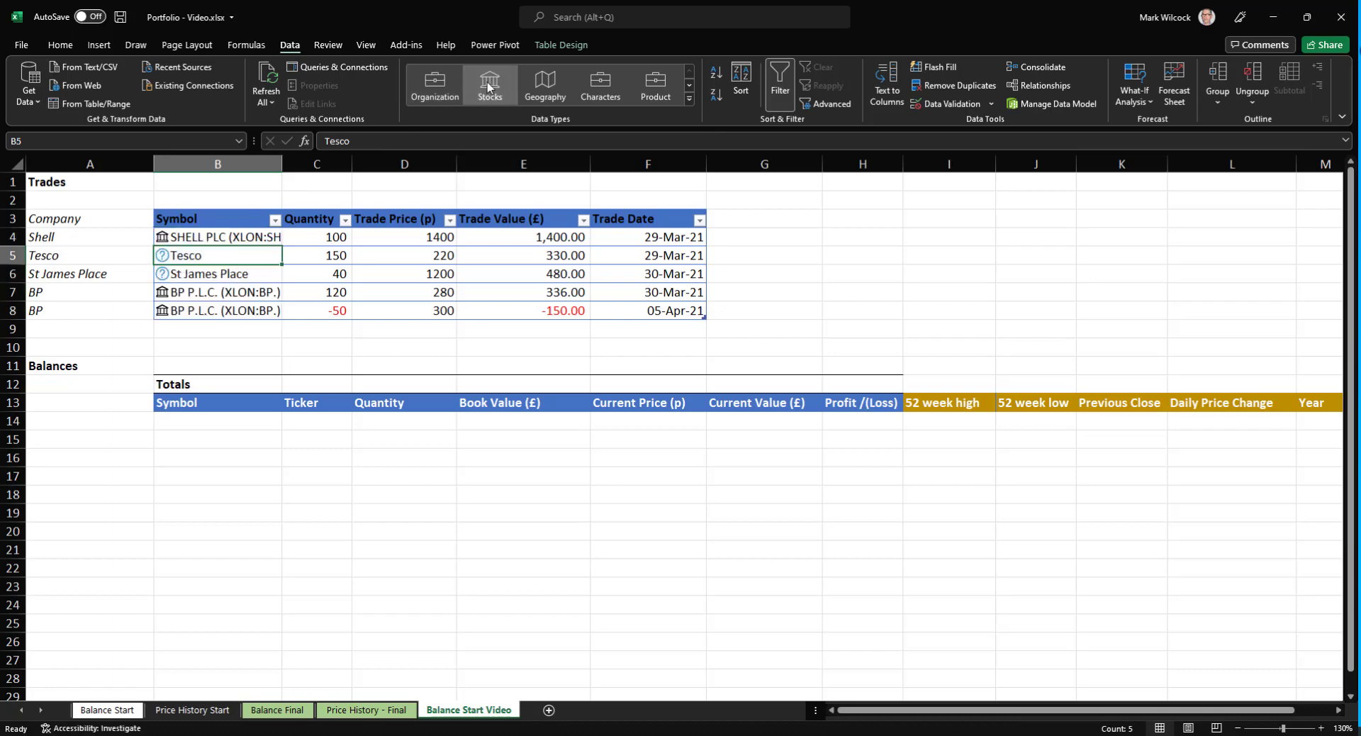
{"action": "left_click", "coordinate": [224, 237]}
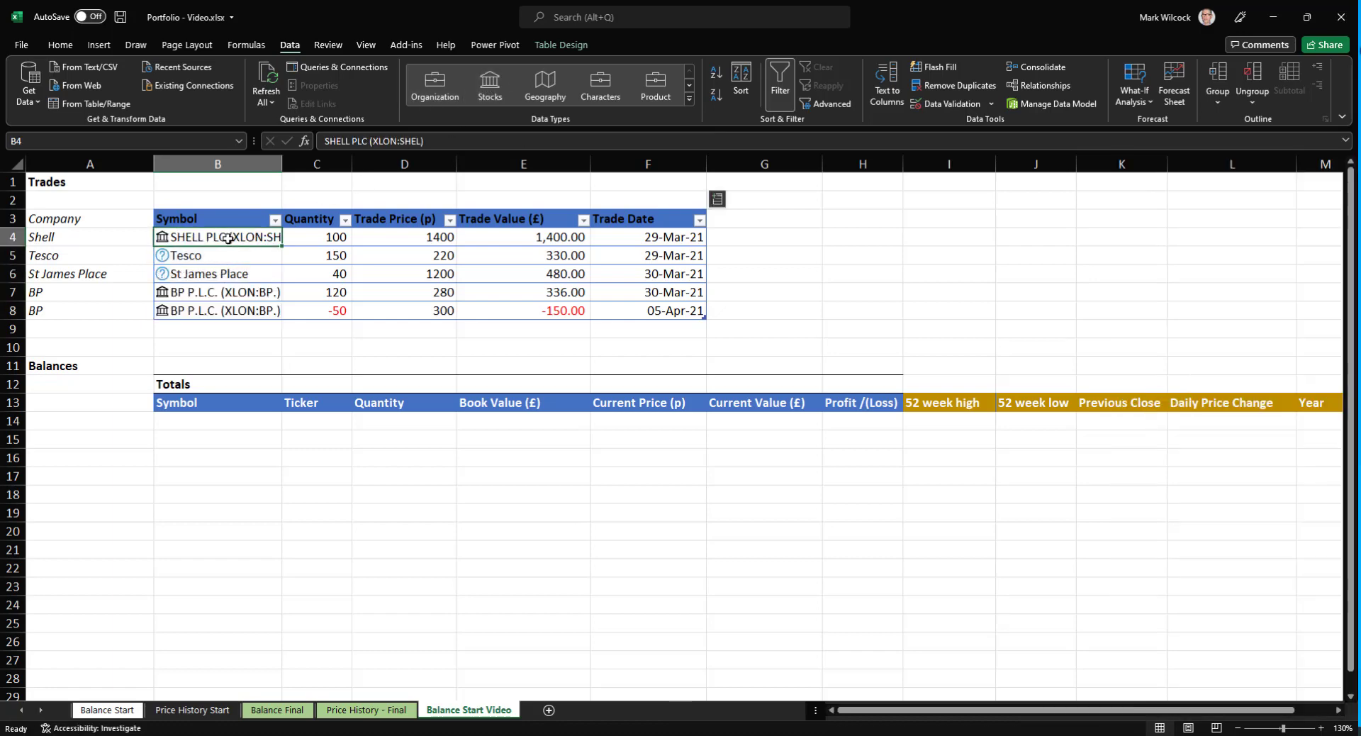
{"action": "left_click", "coordinate": [215, 293]}
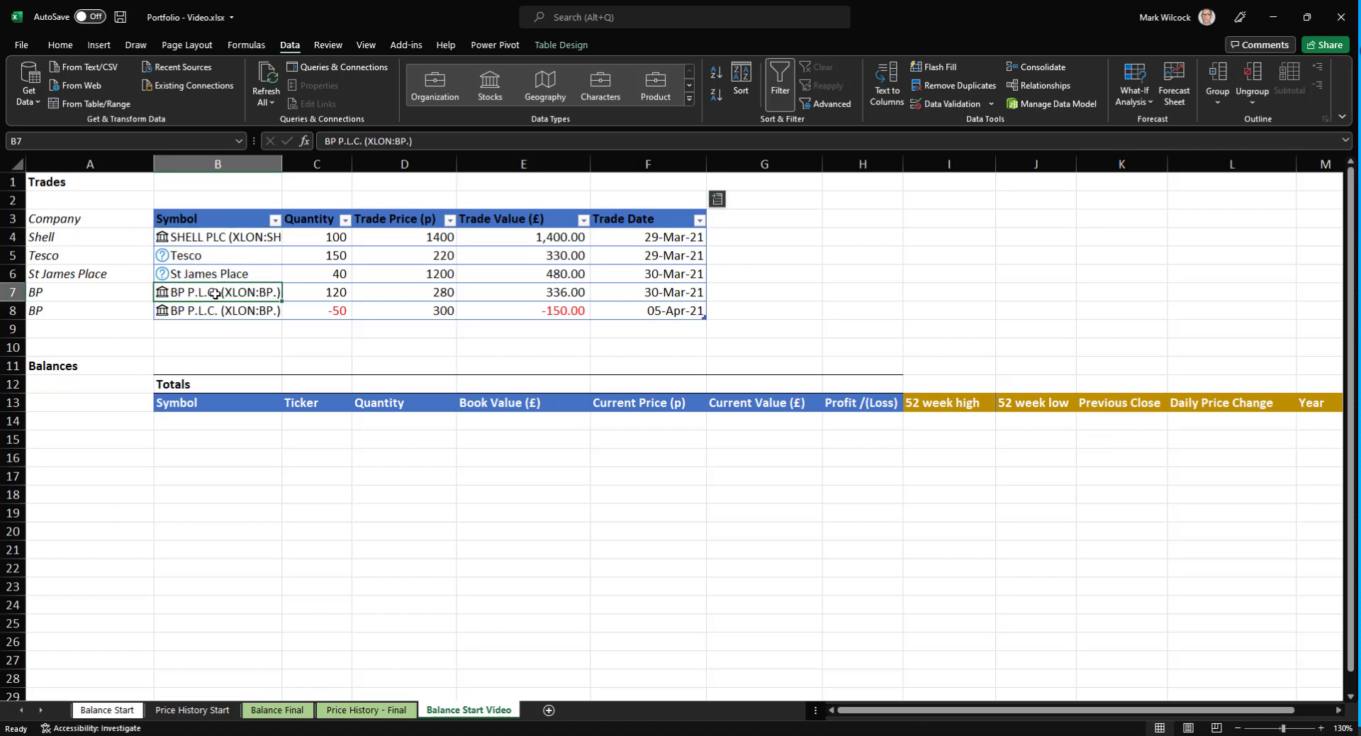
{"action": "left_click", "coordinate": [224, 258]}
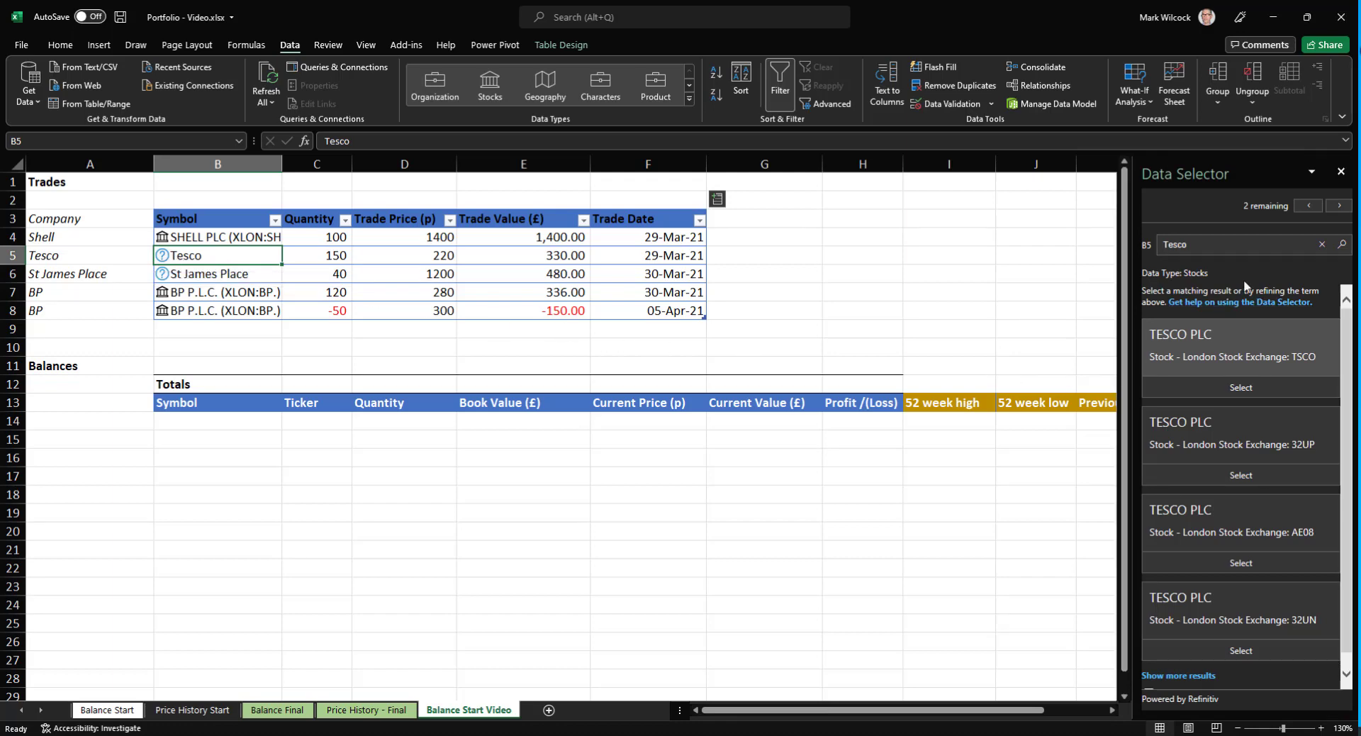
{"action": "left_click", "coordinate": [1250, 363]}
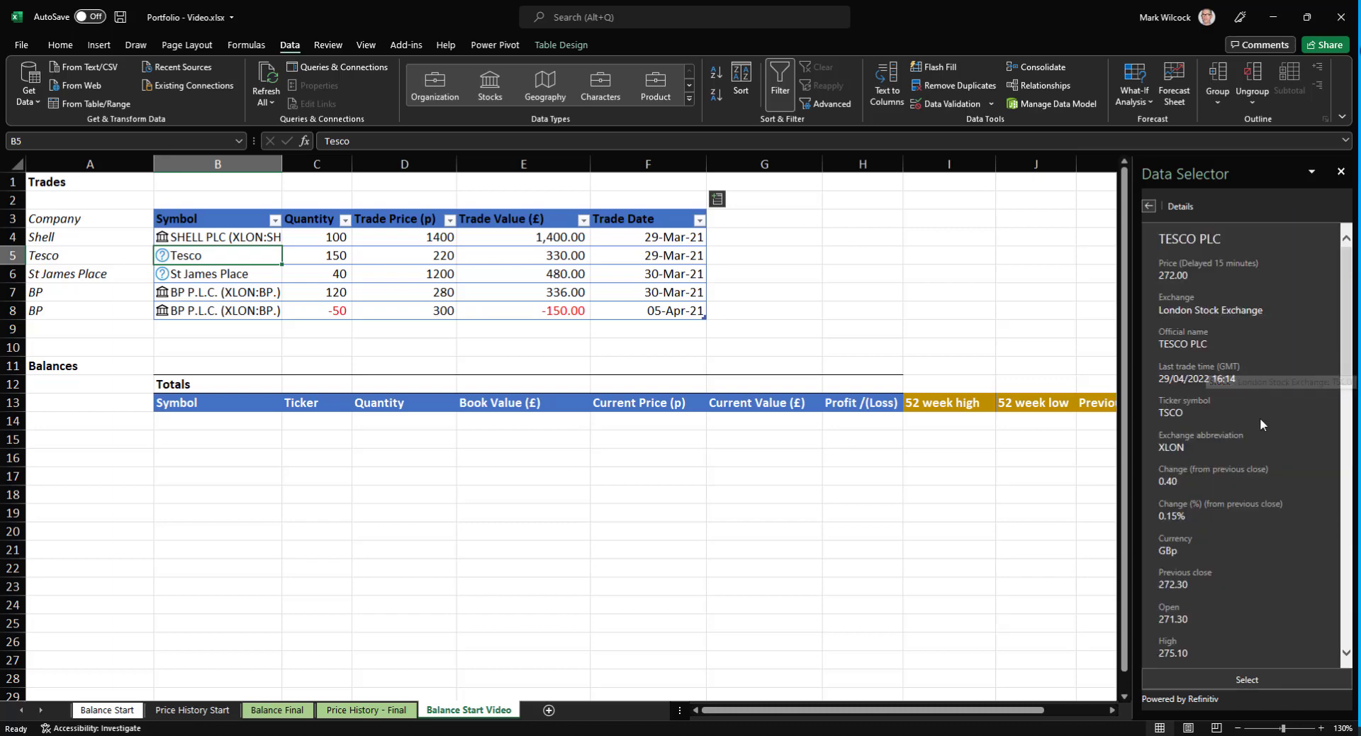
{"action": "left_click", "coordinate": [1247, 680]}
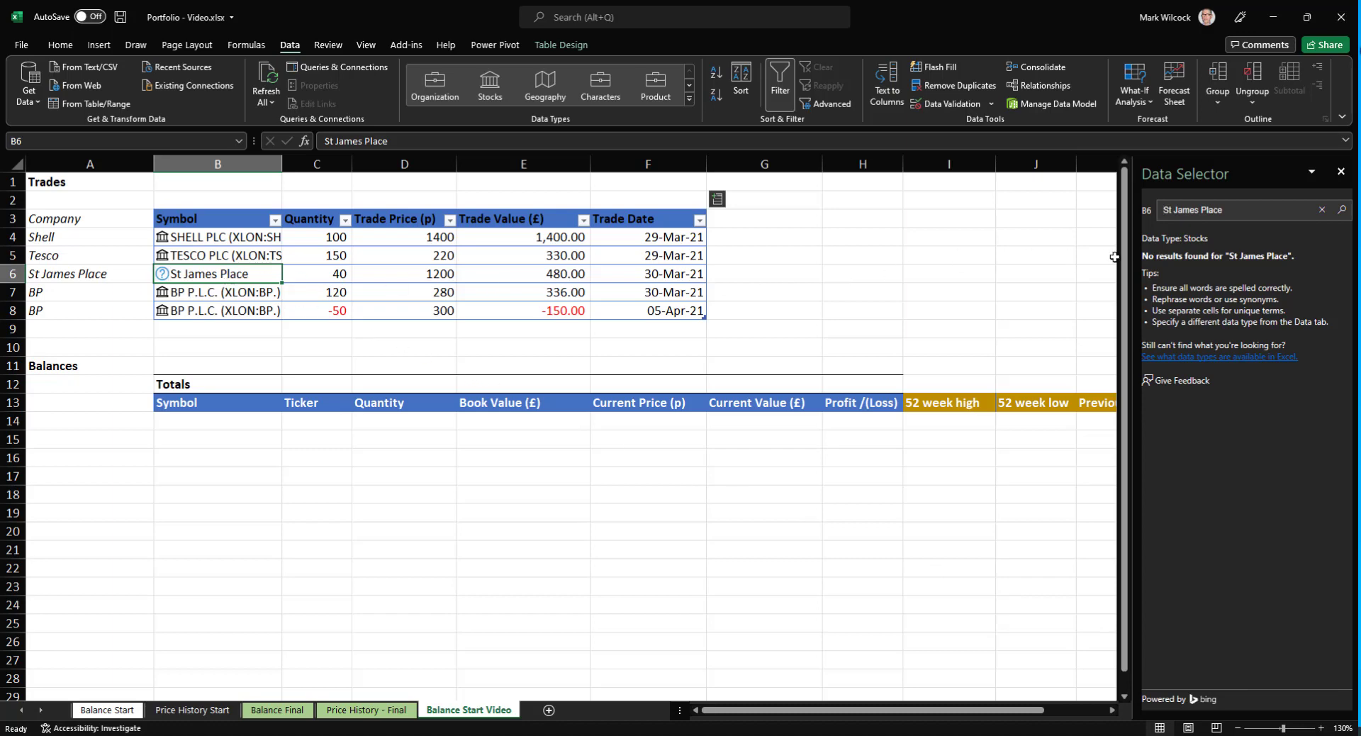
Search STJ and link St James Place to ST. JAMES'S PLACE PLC.
{"action": "key", "text": "ctrl+a"}
{"action": "key", "text": "BackSpace"}
{"action": "type", "text": "S"}
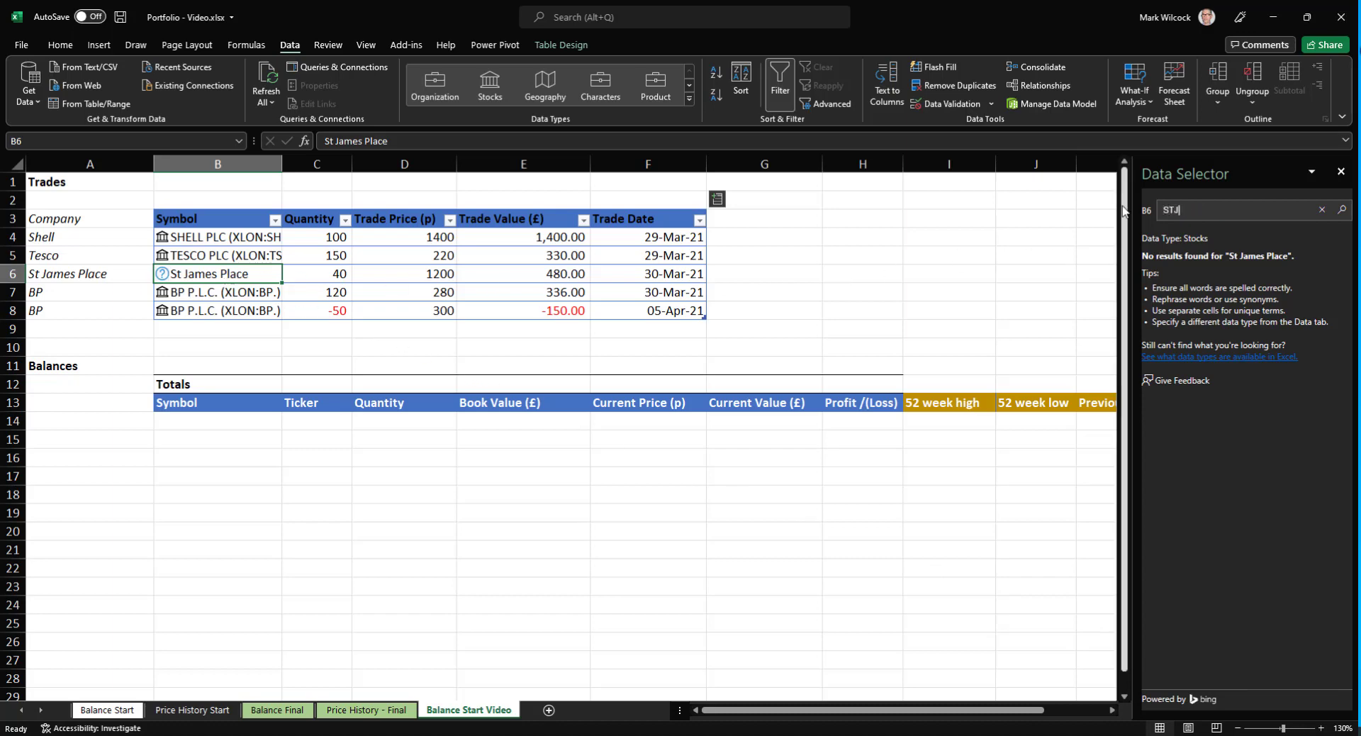
{"action": "key", "text": "Return"}
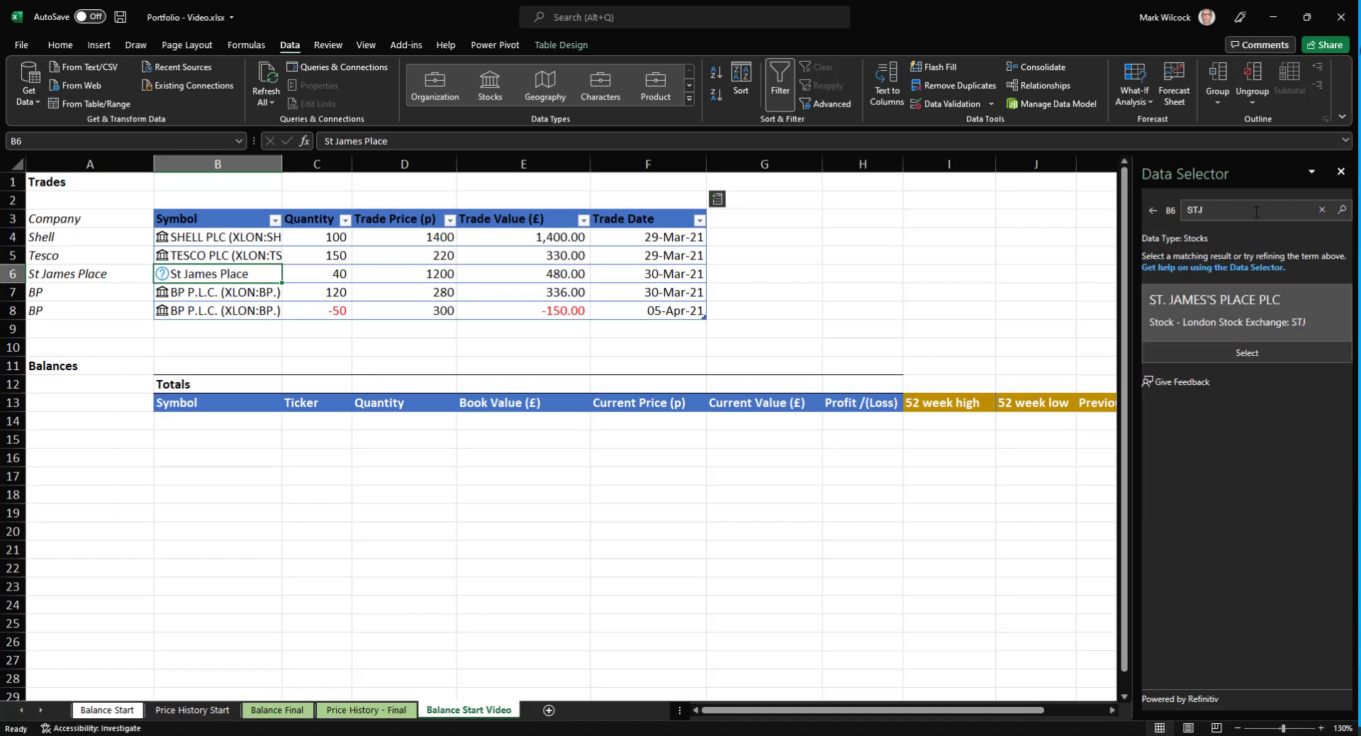
{"action": "left_click", "coordinate": [1275, 303]}
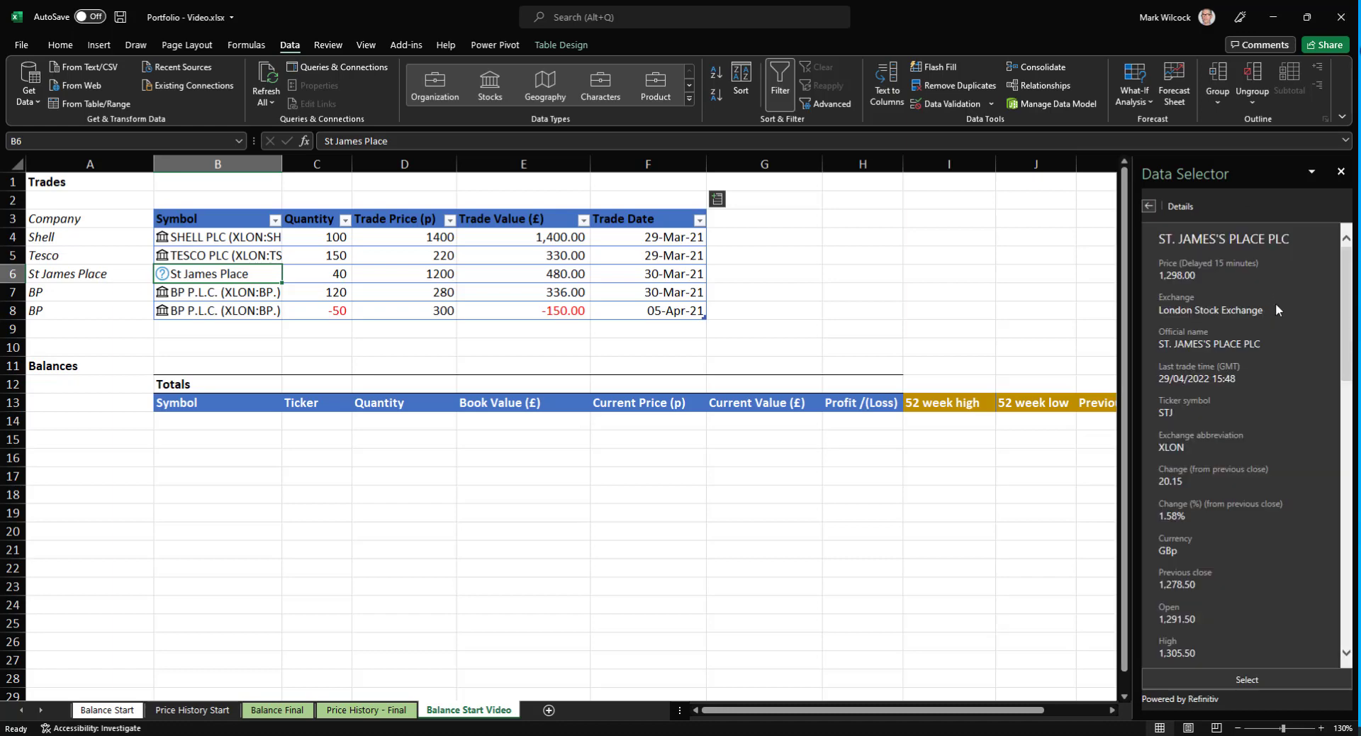
{"action": "left_click", "coordinate": [1249, 681]}
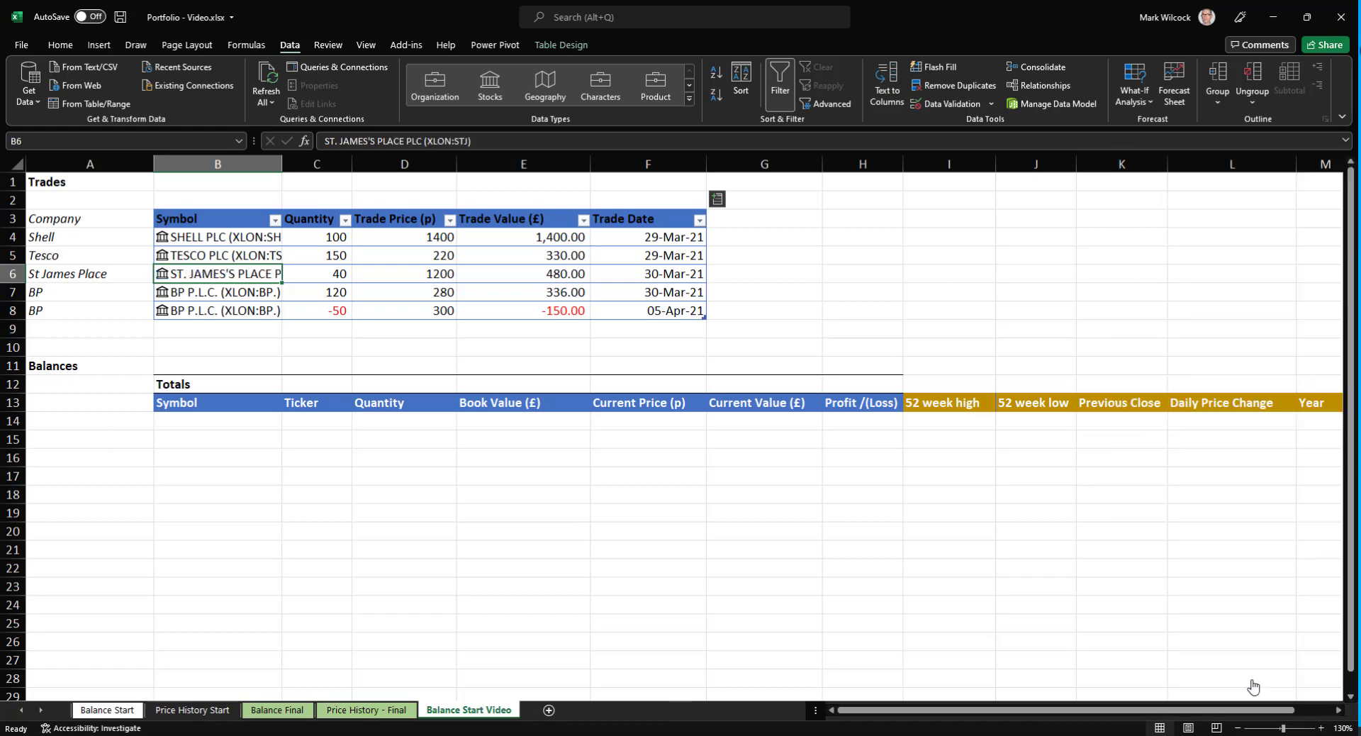
Widen column B and enter =UNIQUE(Trade[Symbol]) in B14 to spill the distinct stocks.
{"action": "left_click_drag", "start_coordinate": [282, 164], "coordinate": [346, 164]}
{"action": "left_click_drag", "start_coordinate": [263, 237], "coordinate": [244, 321]}
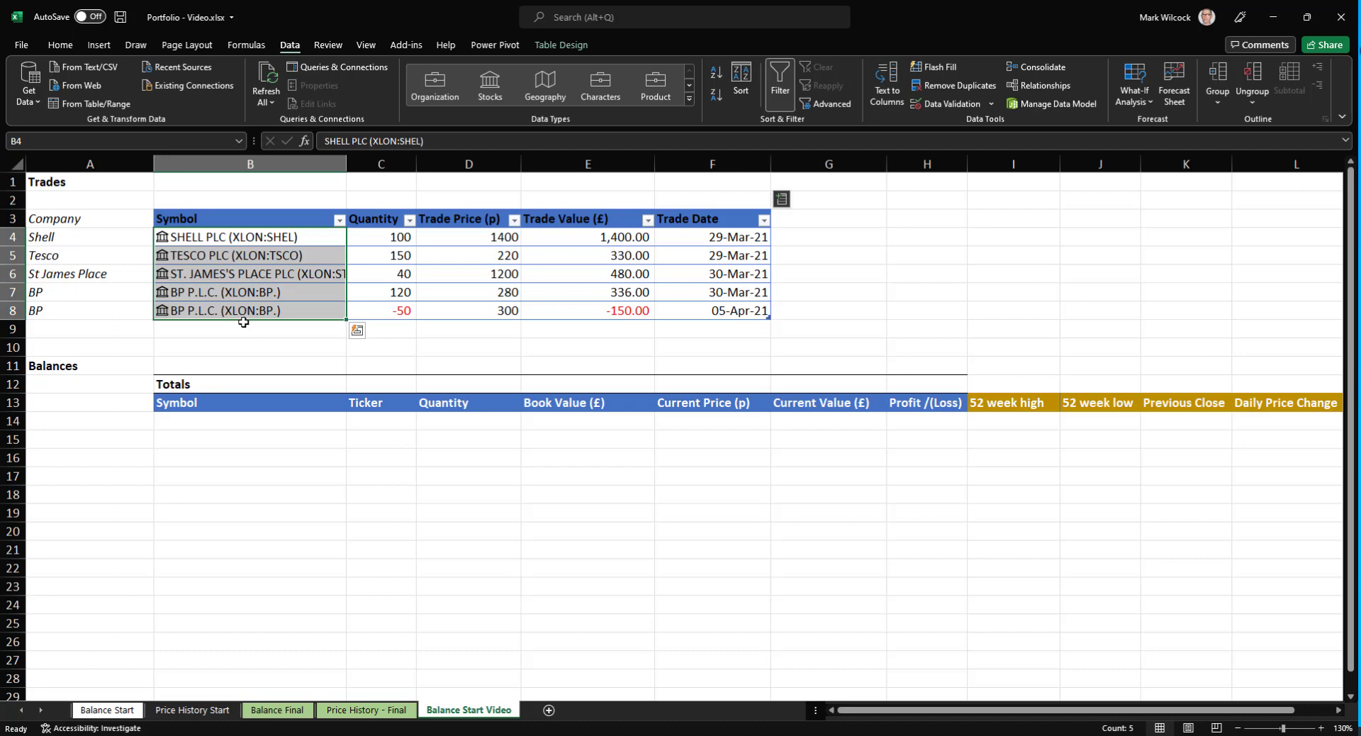
{"action": "left_click", "coordinate": [248, 421]}
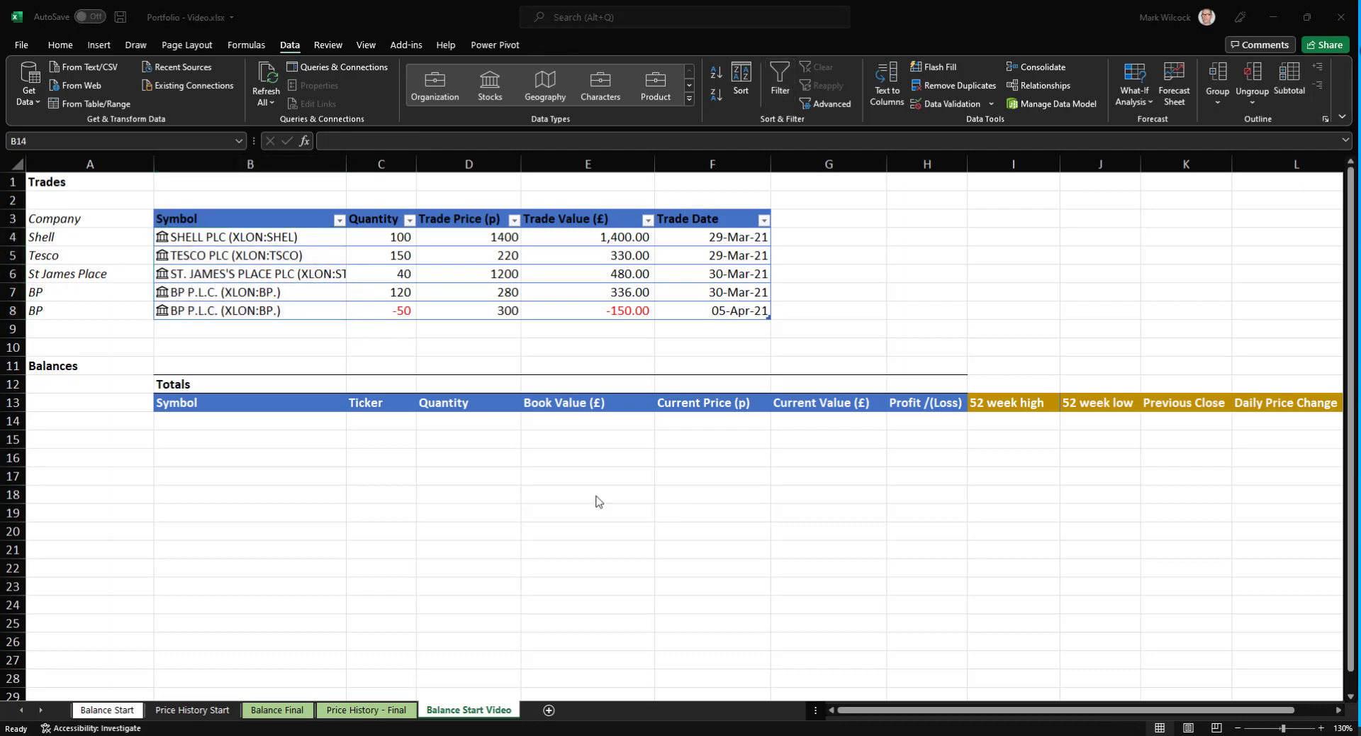
{"action": "left_click", "coordinate": [226, 422]}
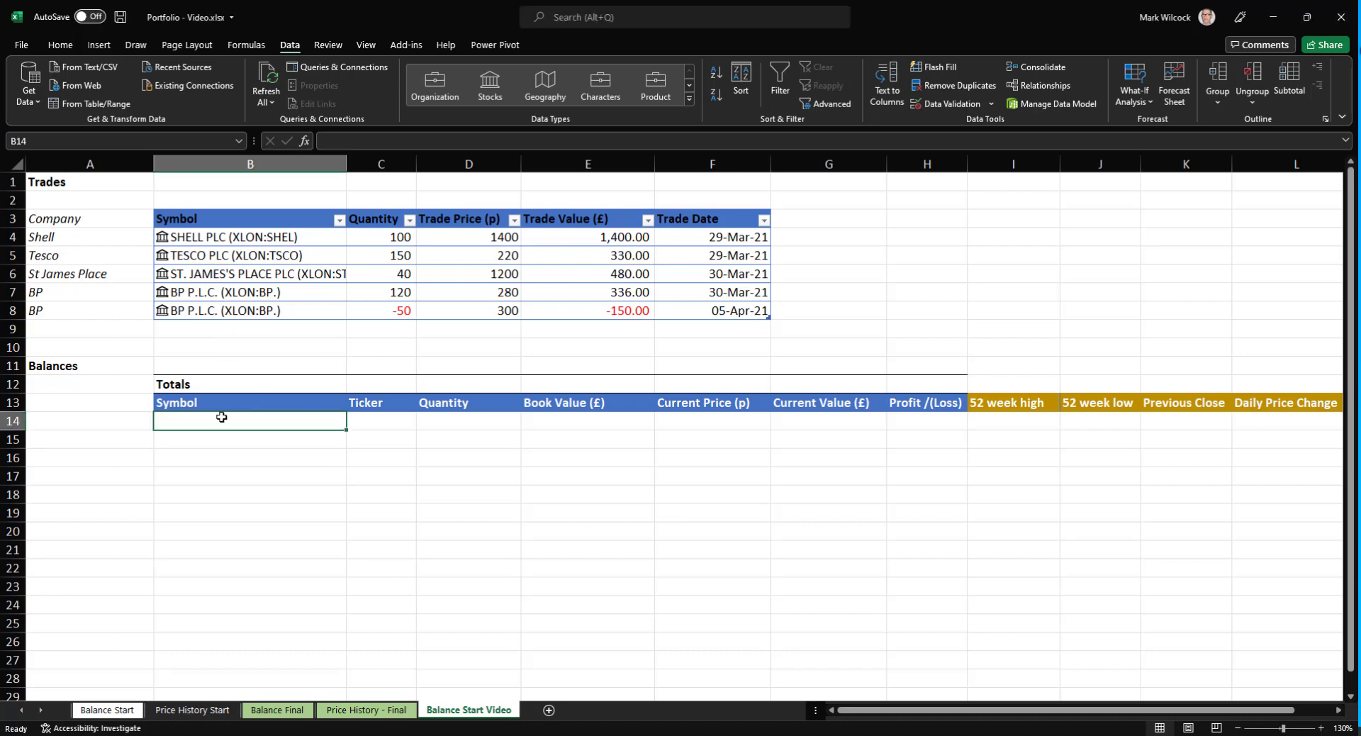
{"action": "type", "text": "=UNIQ"}
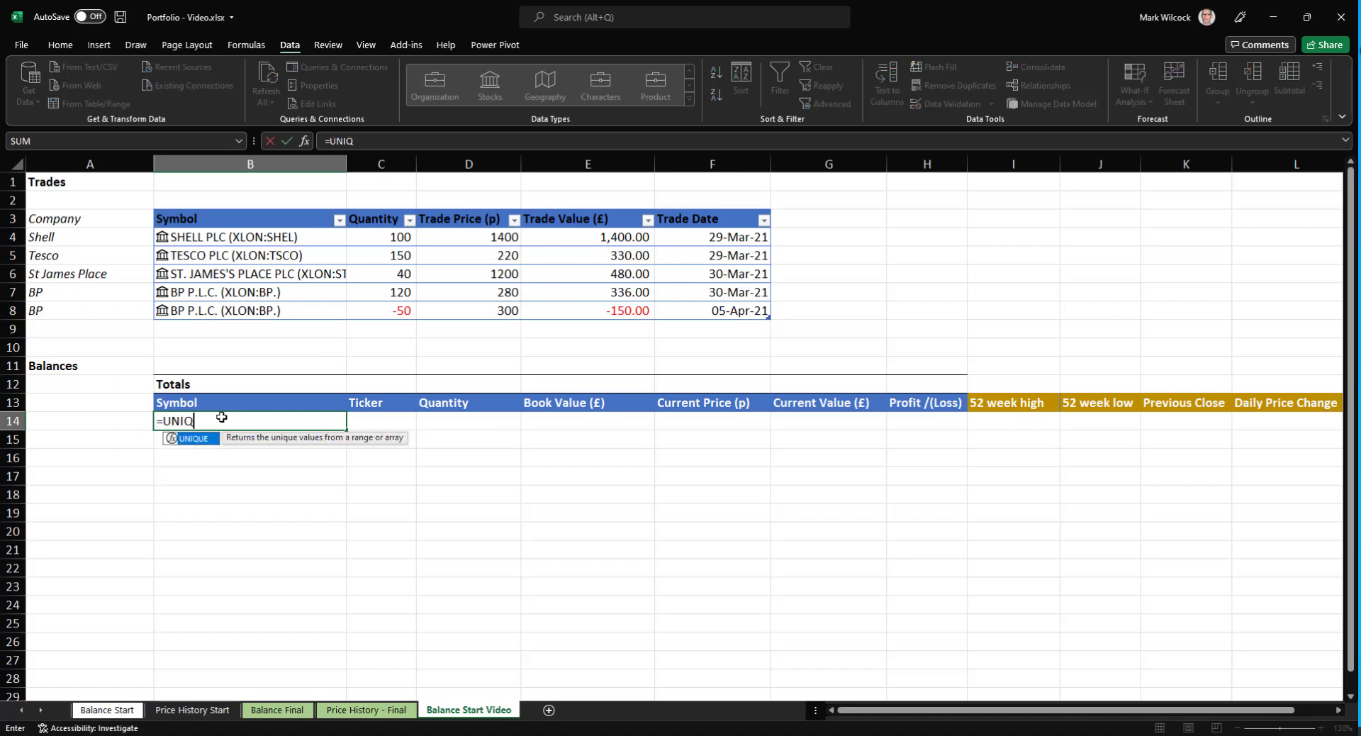
{"action": "key", "text": "Tab"}
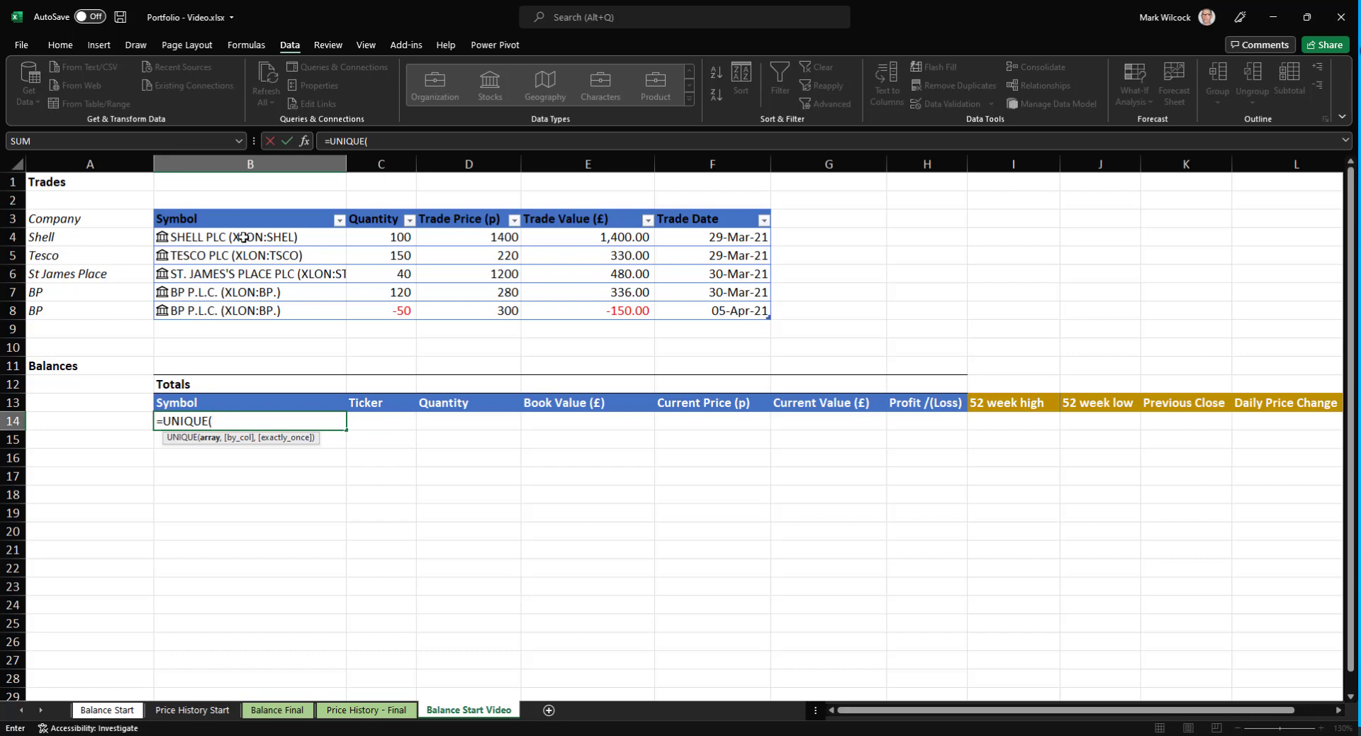
{"action": "left_click_drag", "start_coordinate": [243, 236], "coordinate": [236, 310]}
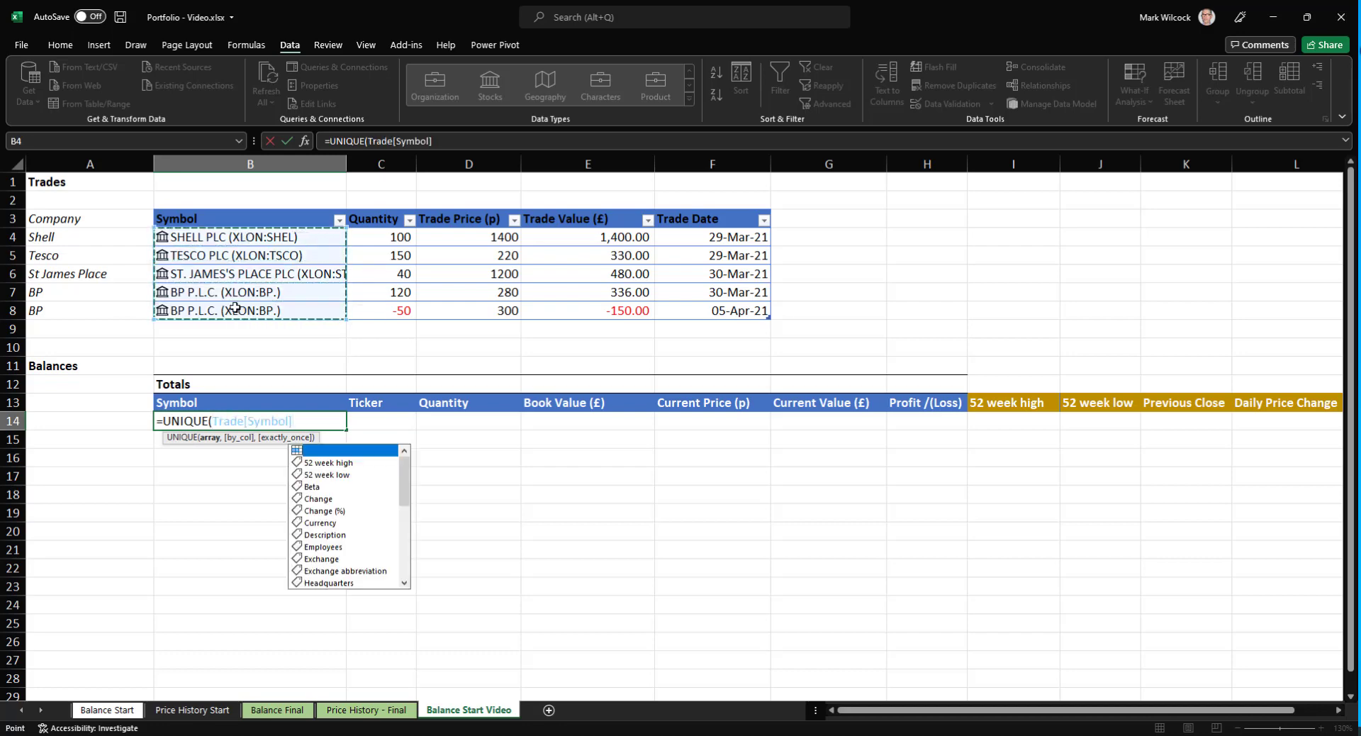
{"action": "type", "text": ")"}
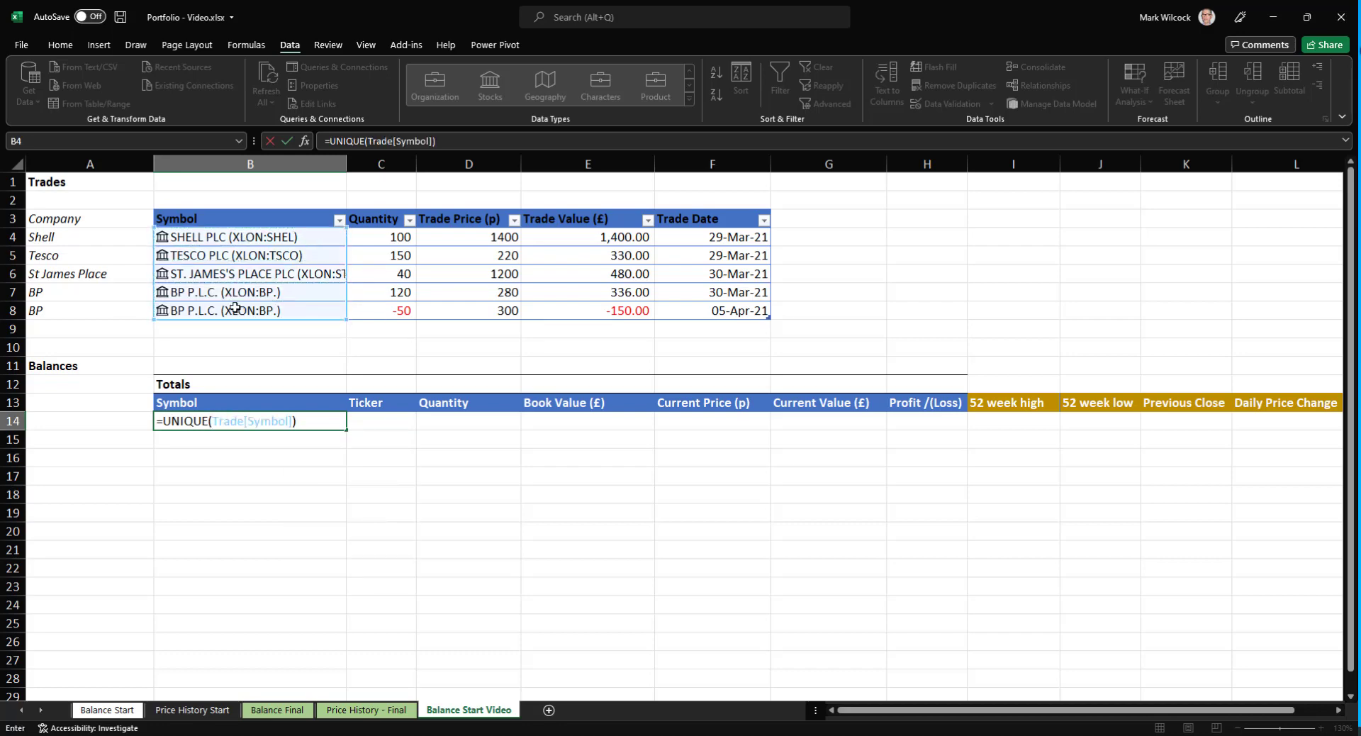
{"action": "key", "text": "Return"}
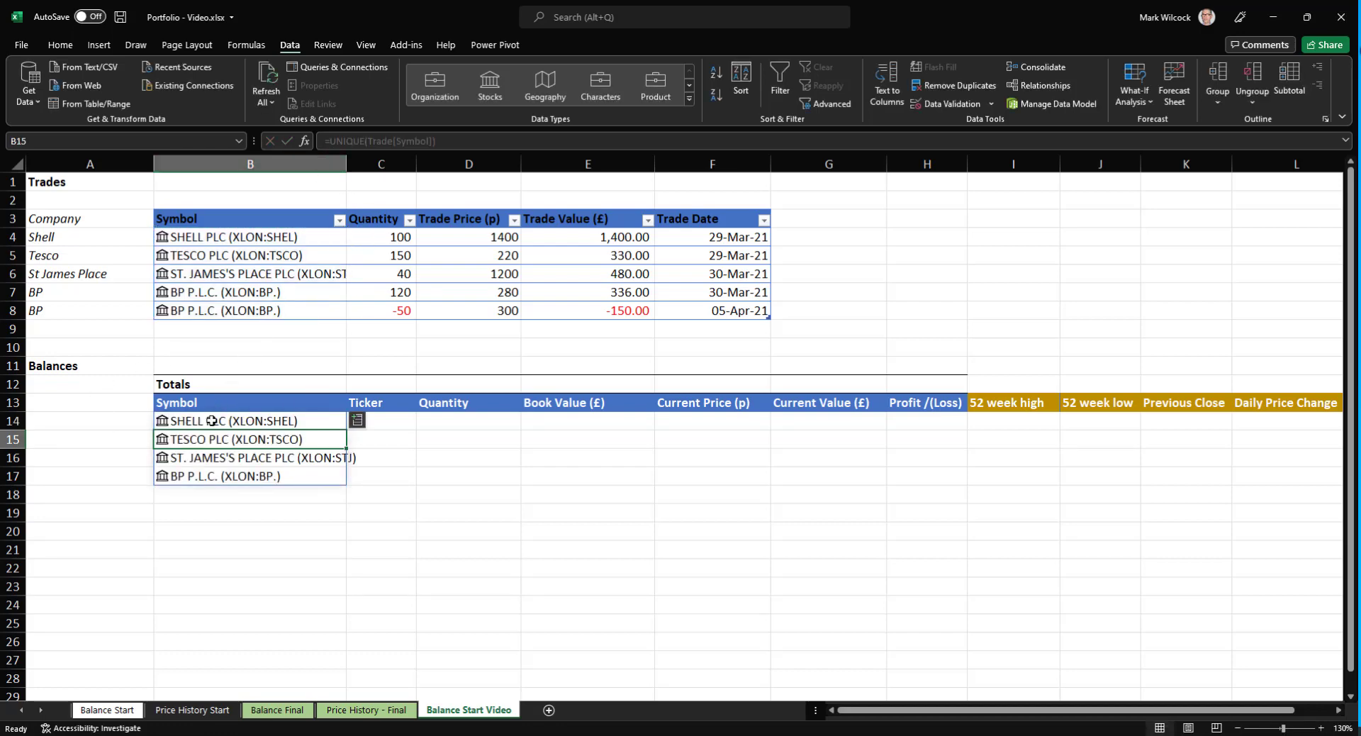
Wrap the formula in SORT so the symbols list alphabetically from BP P.L.C. to TESCO PLC.
{"action": "left_click", "coordinate": [211, 420]}
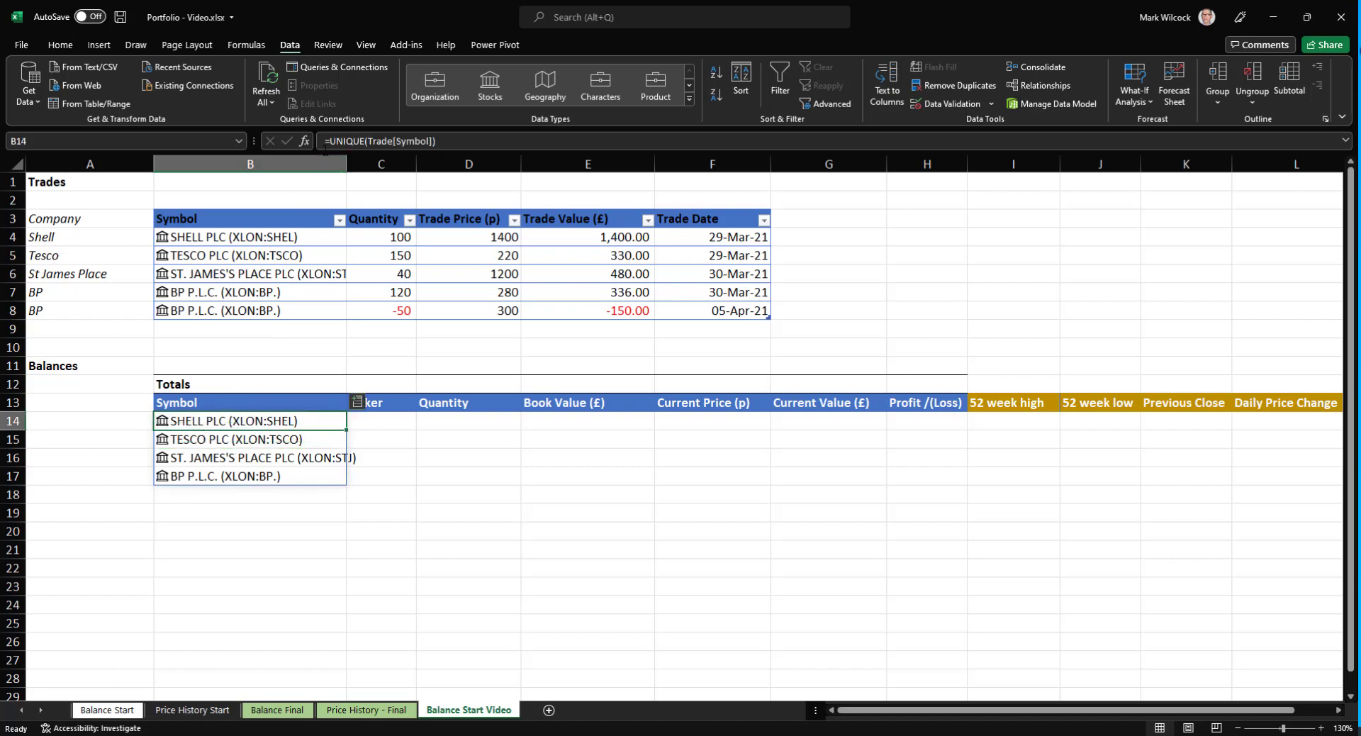
{"action": "left_click", "coordinate": [327, 141]}
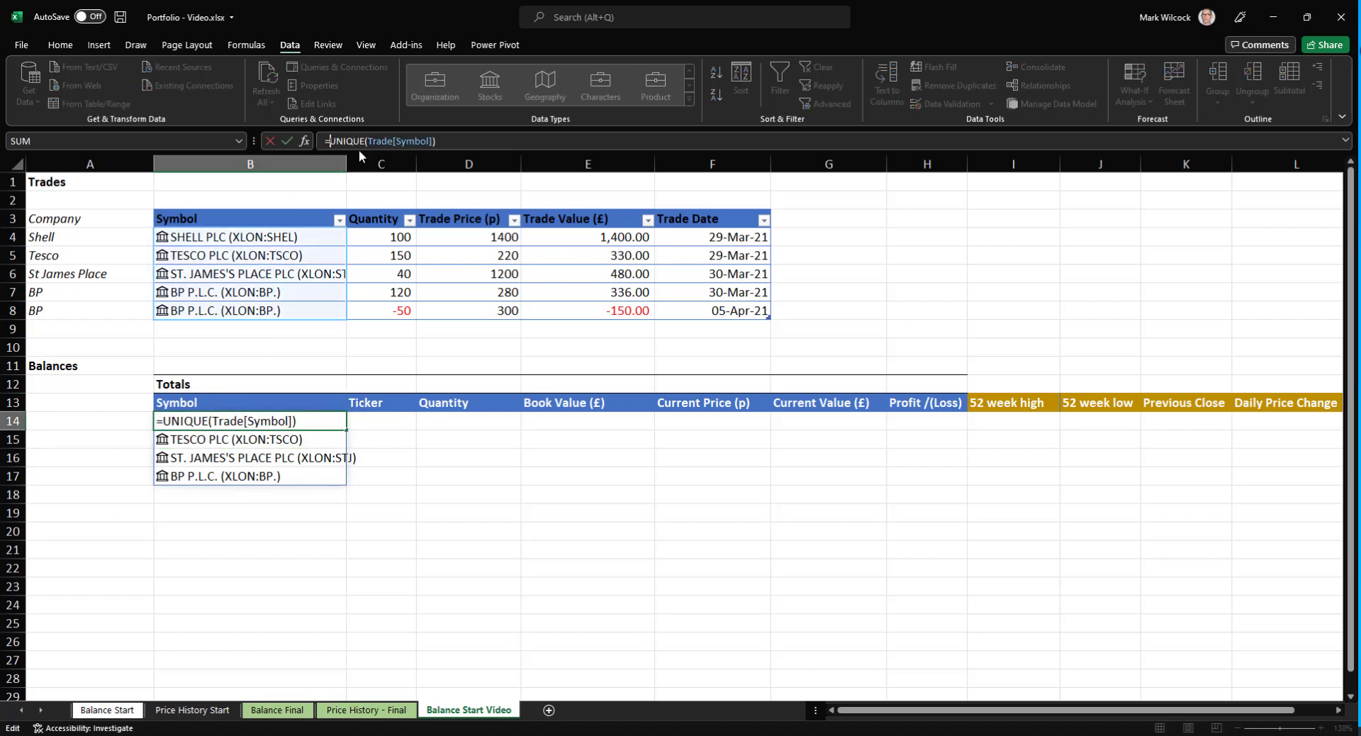
{"action": "type", "text": "sort("}
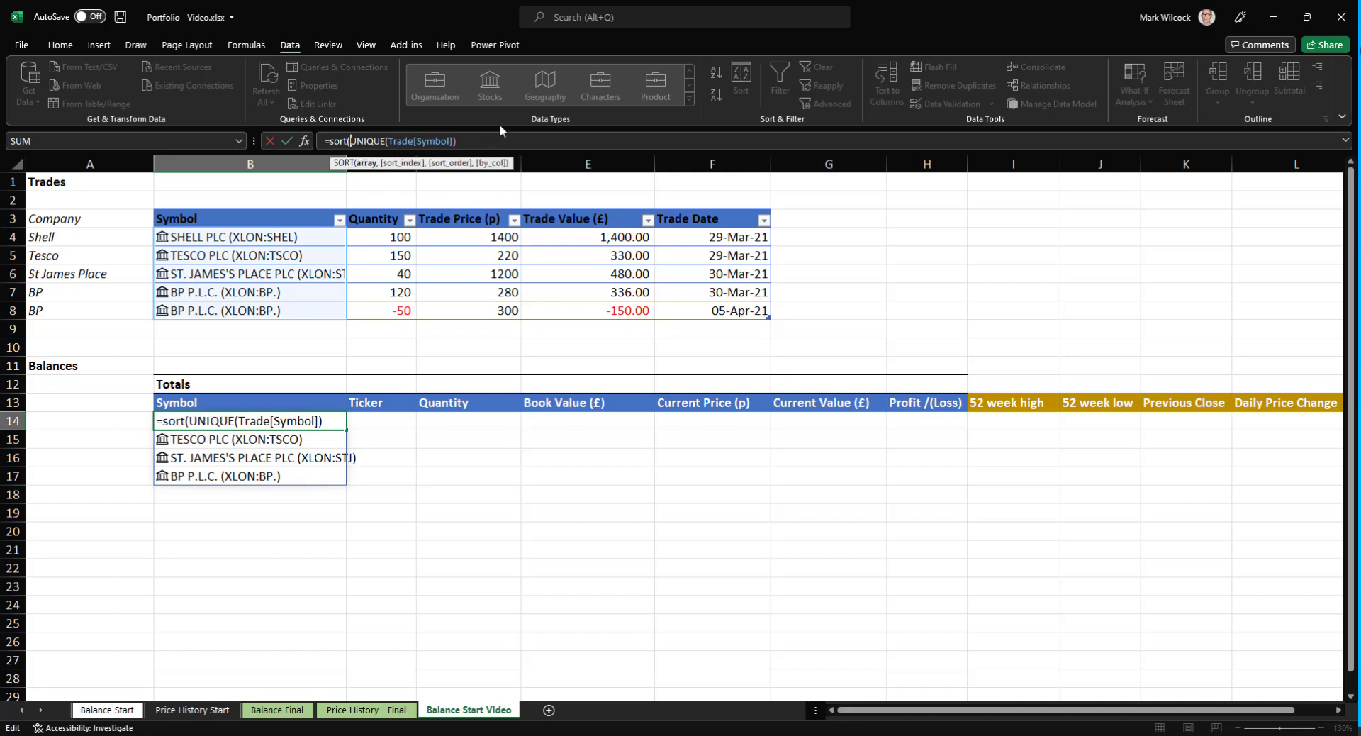
{"action": "type", "text": ")"}
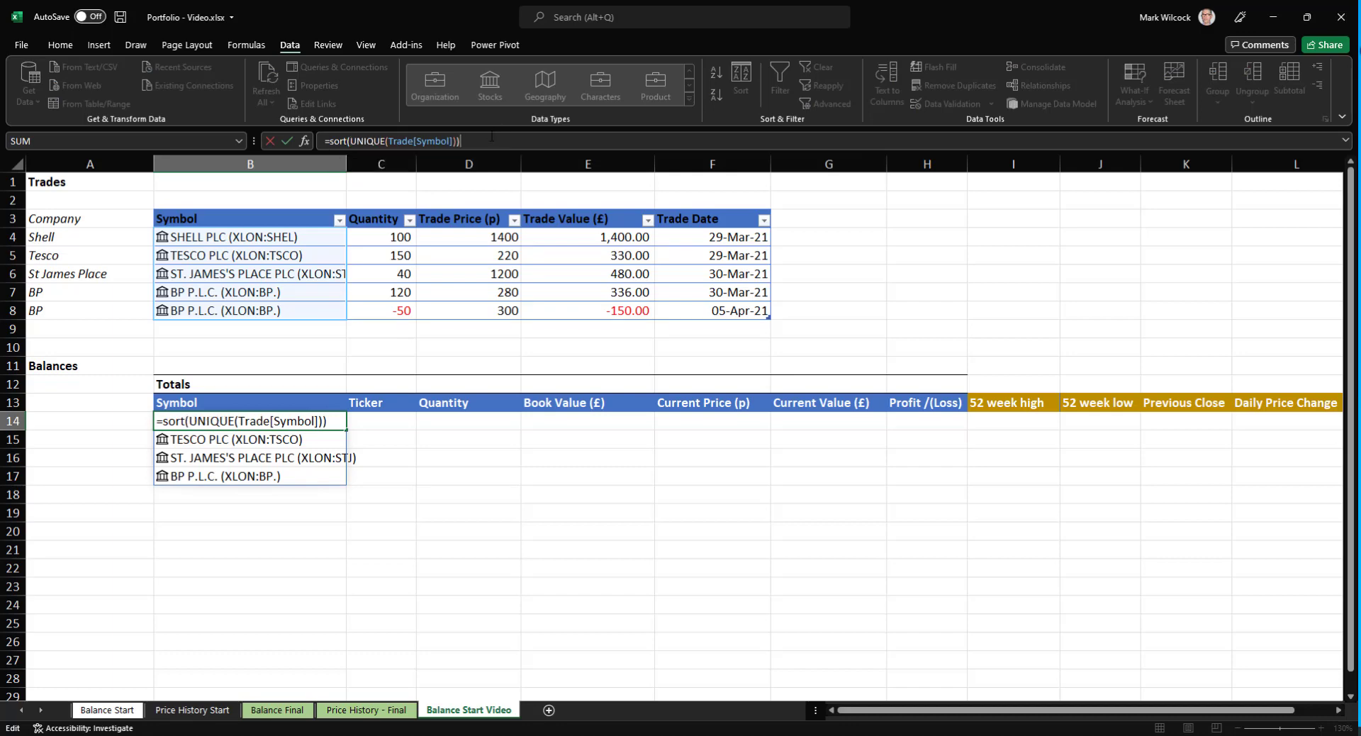
{"action": "key", "text": "Return"}
Enter =B14#.Ticker symbol in C14 to spill BP., SHEL, STJ and TSCO.
{"action": "left_click", "coordinate": [408, 421]}
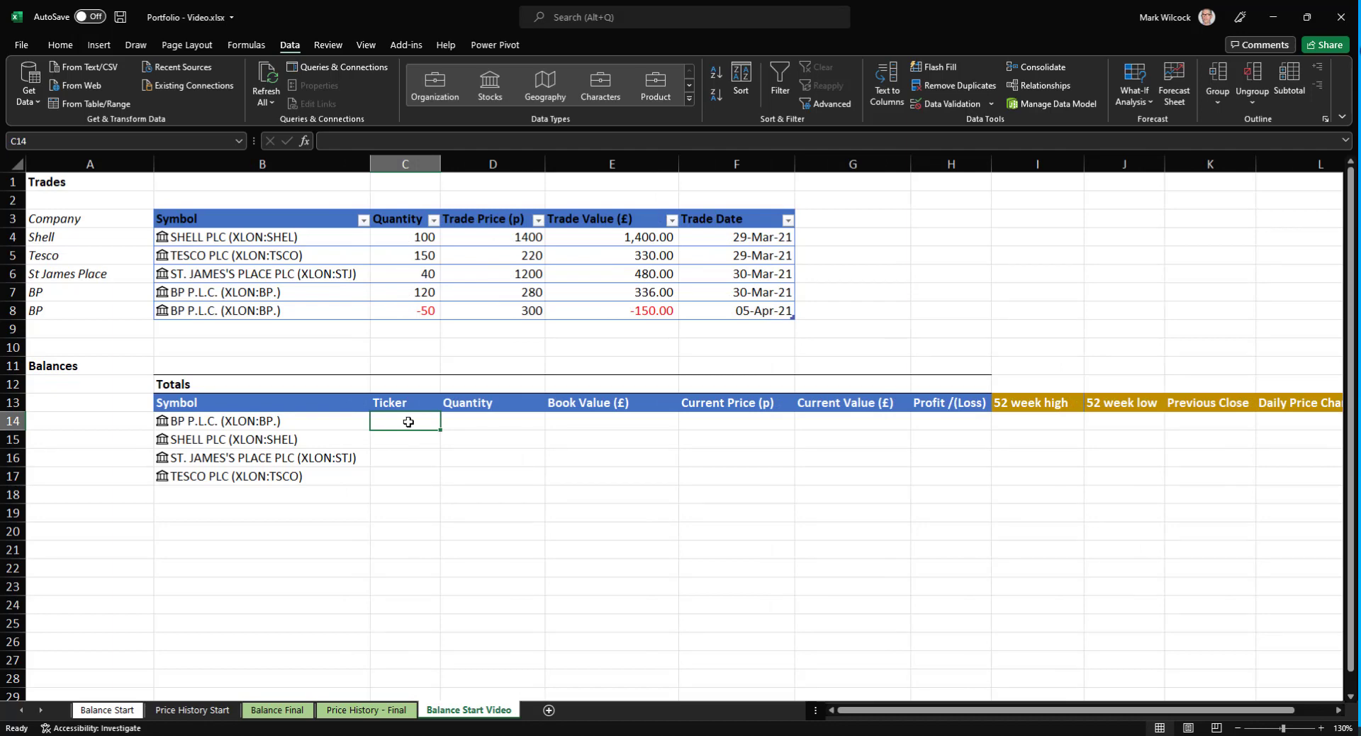
{"action": "type", "text": "="}
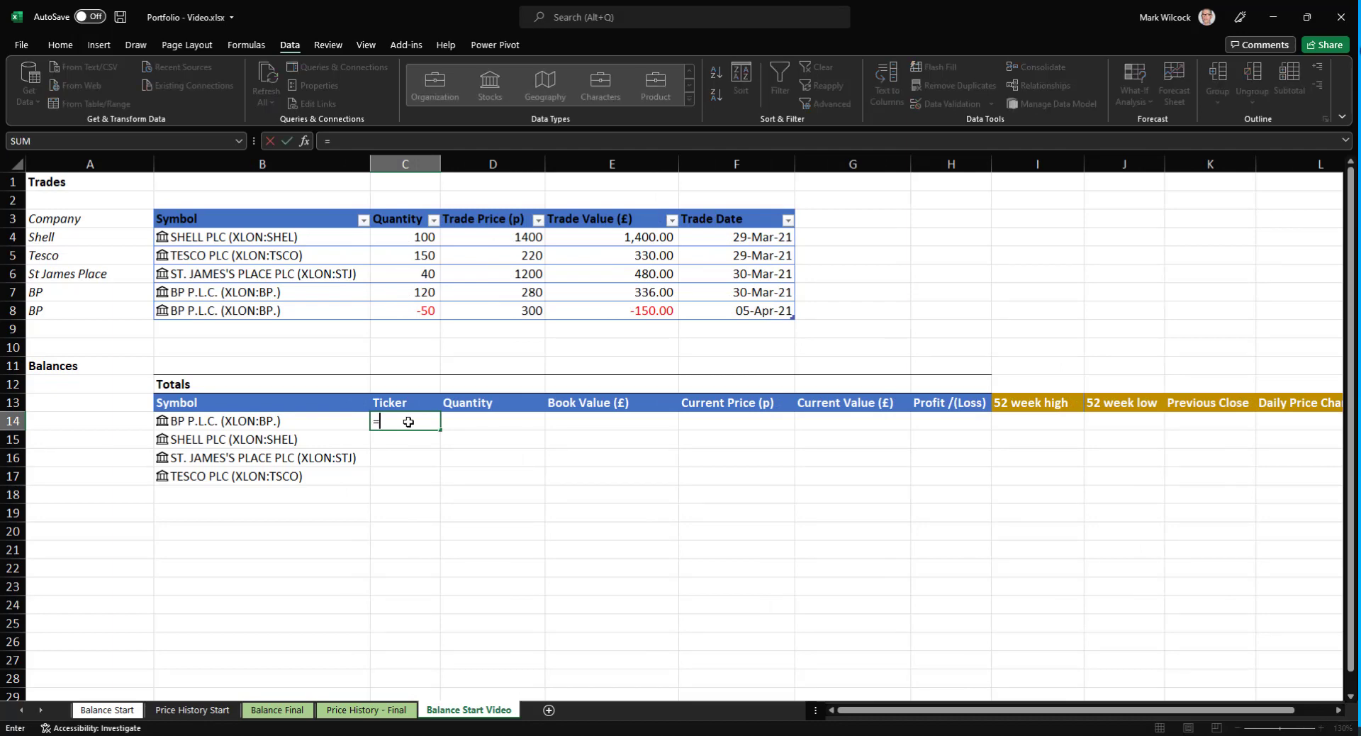
{"action": "left_click", "coordinate": [272, 423]}
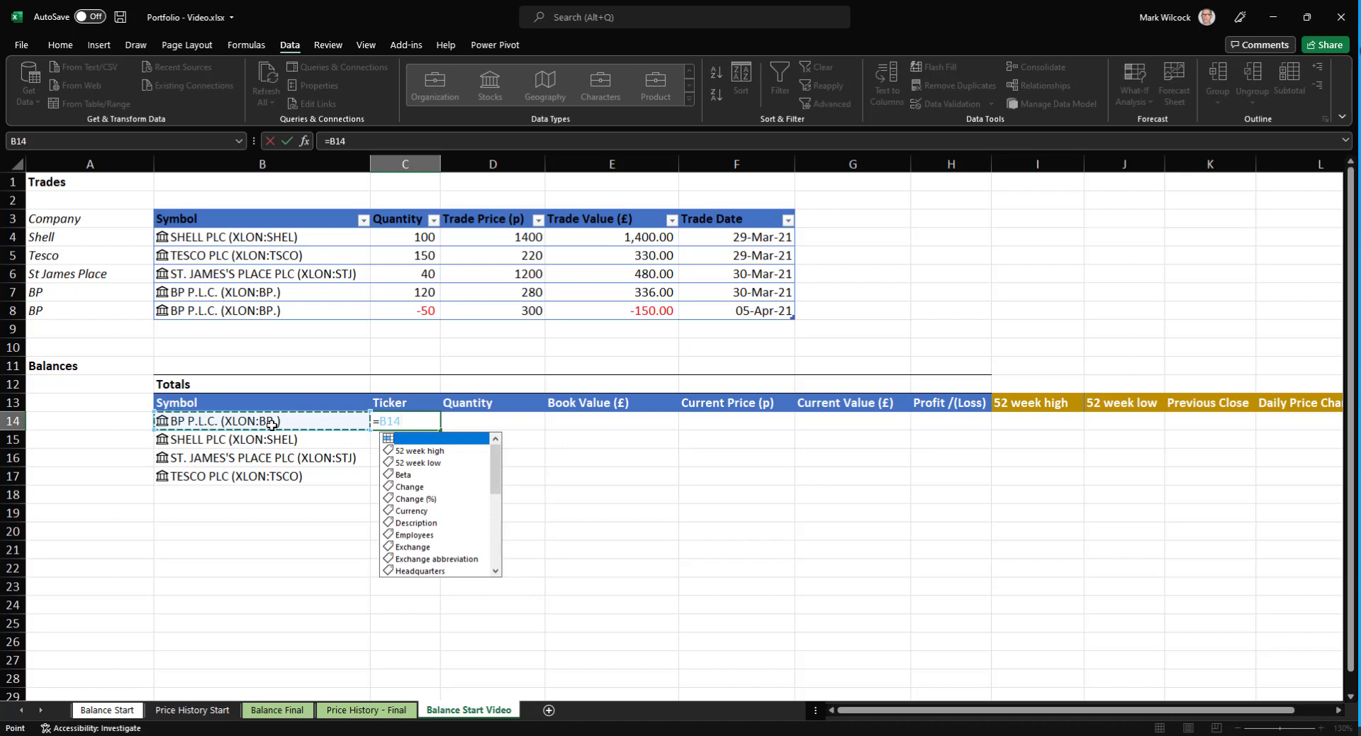
{"action": "type", "text": "#"}
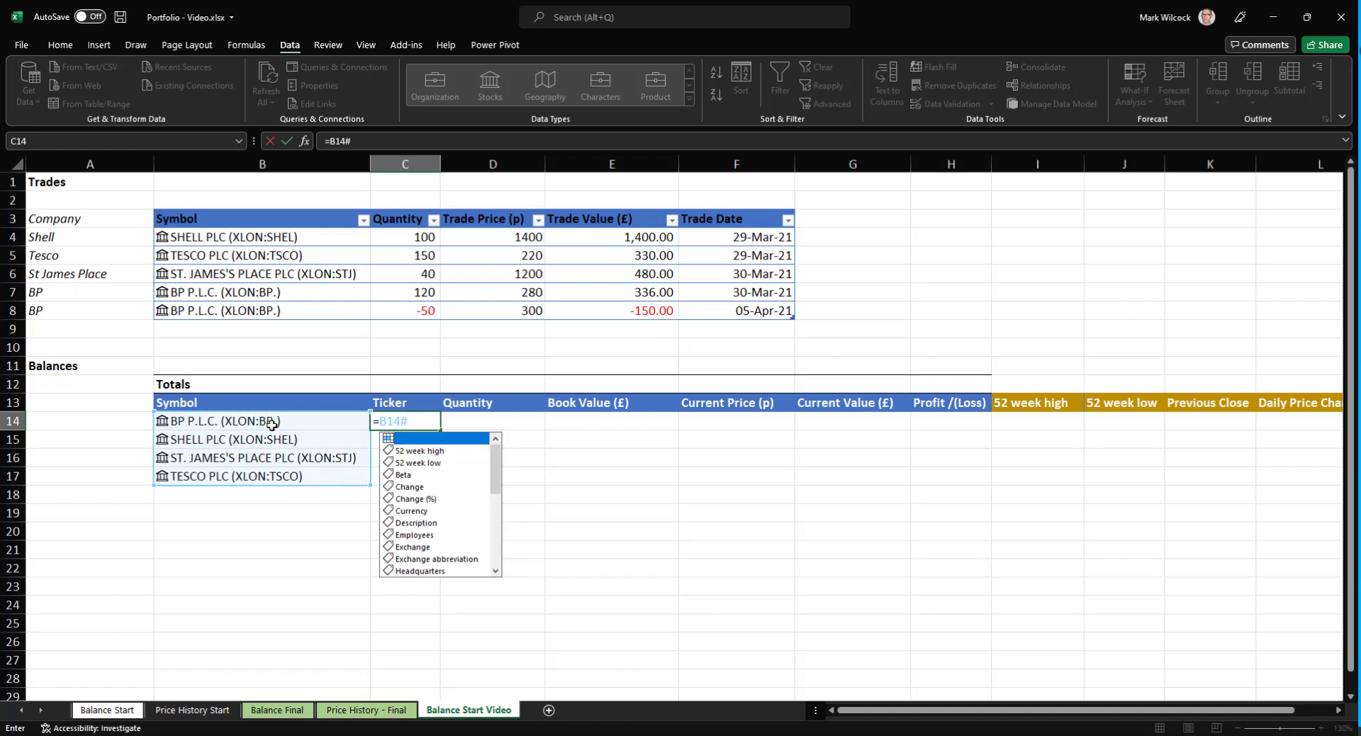
{"action": "type", "text": ".ti"}
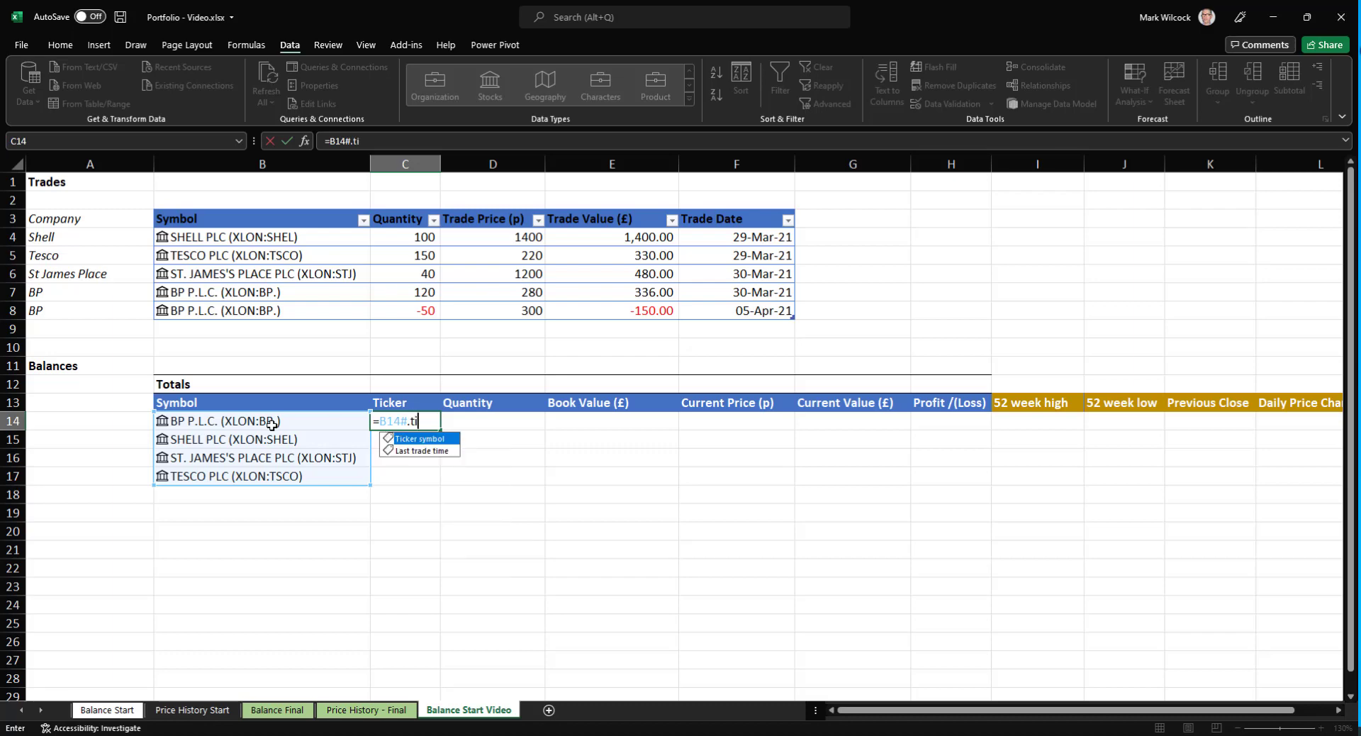
{"action": "double_click", "coordinate": [430, 439]}
{"action": "key", "text": "Return"}
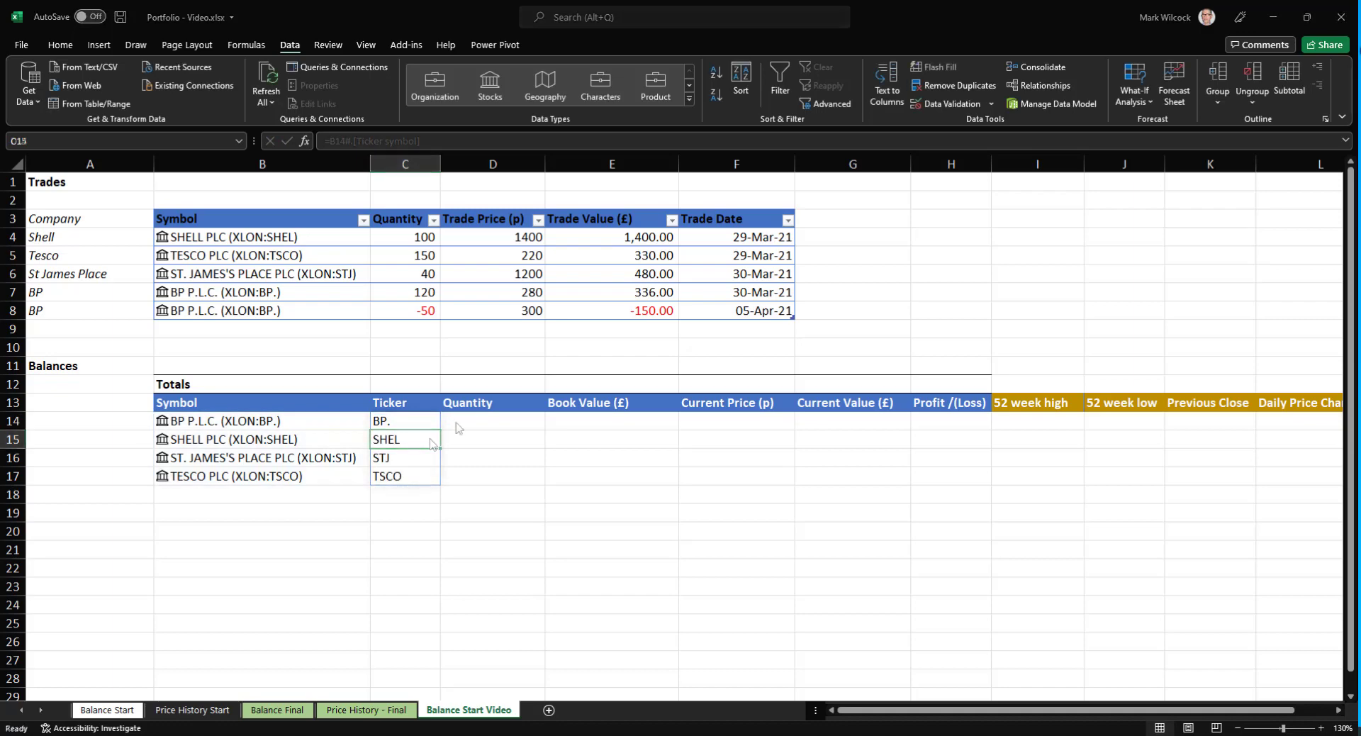
Enter =SUMIFS(Trade[Quantity],Trade[Symbol],B14#) in D14, spilling 70, 100, 40 and 150.
{"action": "left_click", "coordinate": [456, 422]}
{"action": "type", "text": "="}
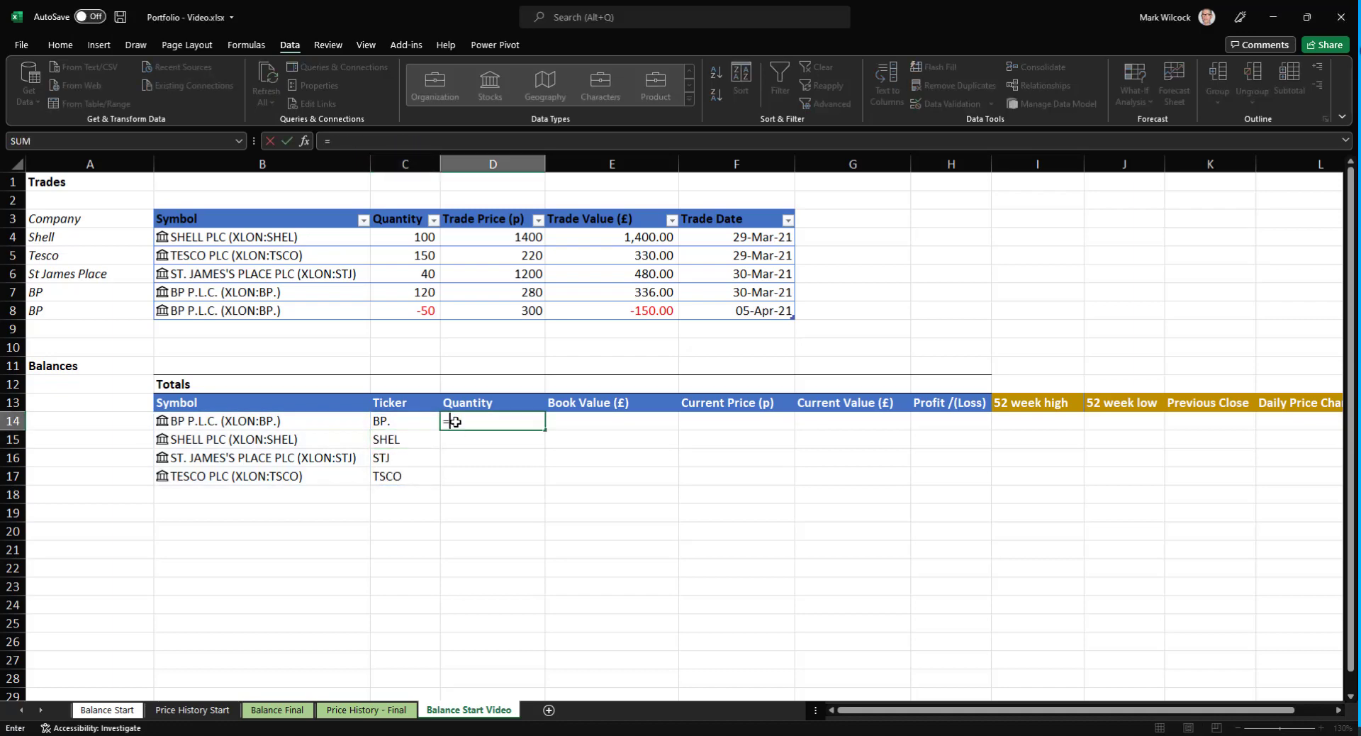
{"action": "key", "text": "BackSpace"}
{"action": "type", "text": "=SUMIFS("}
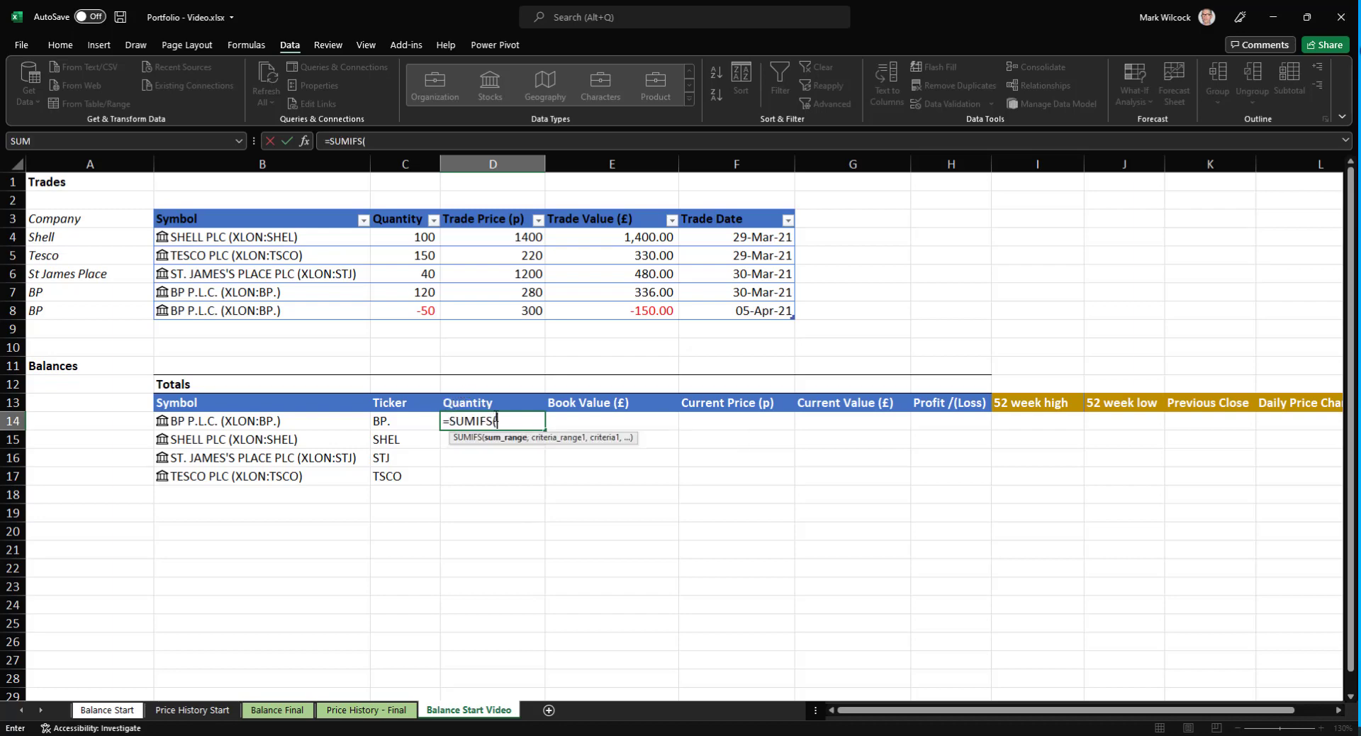
{"action": "left_click_drag", "start_coordinate": [418, 244], "coordinate": [404, 308]}
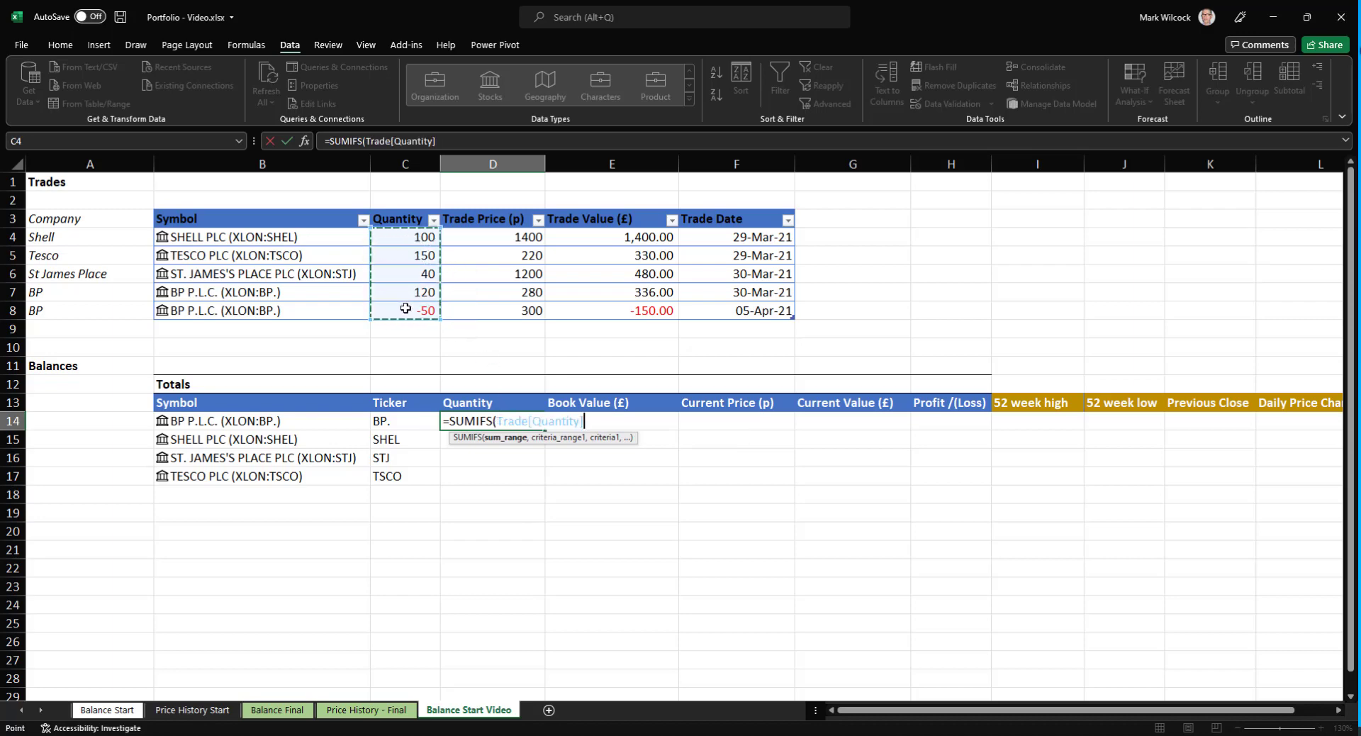
{"action": "type", "text": ","}
{"action": "left_click_drag", "start_coordinate": [283, 238], "coordinate": [266, 312]}
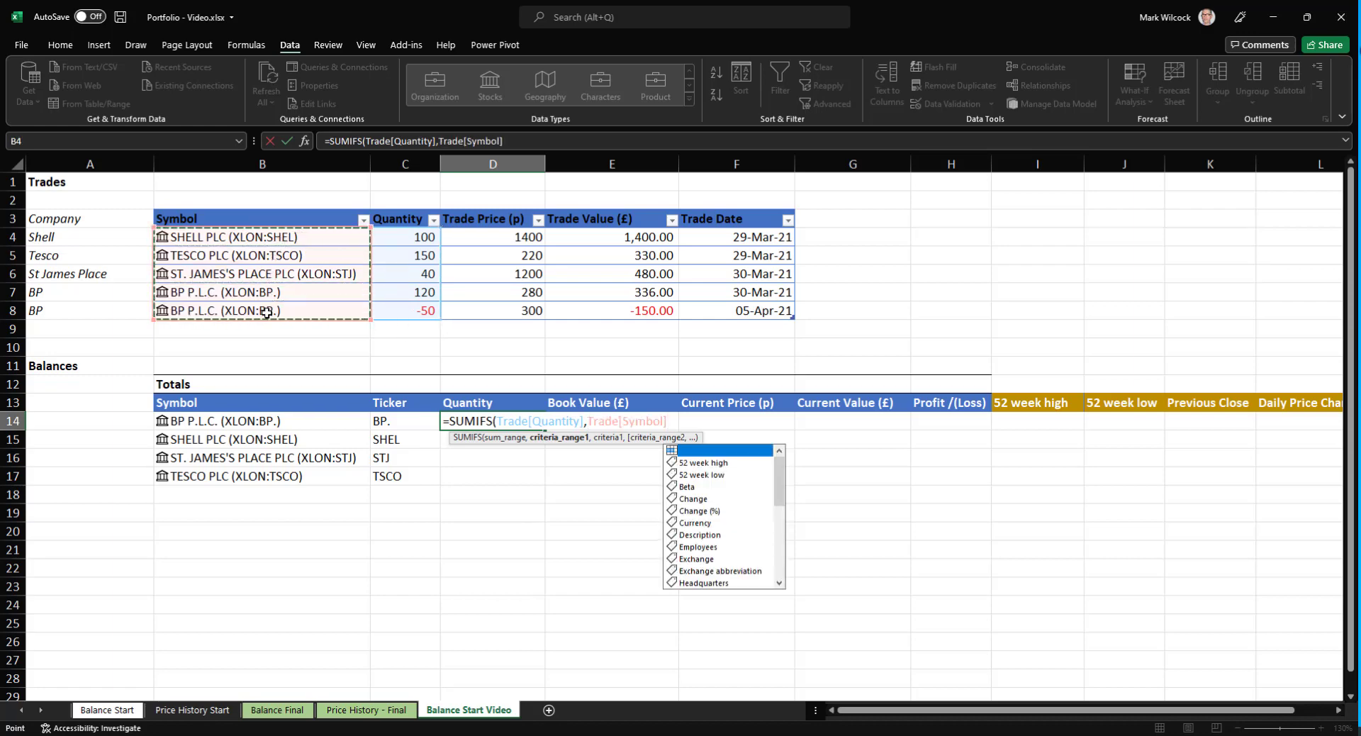
{"action": "type", "text": ","}
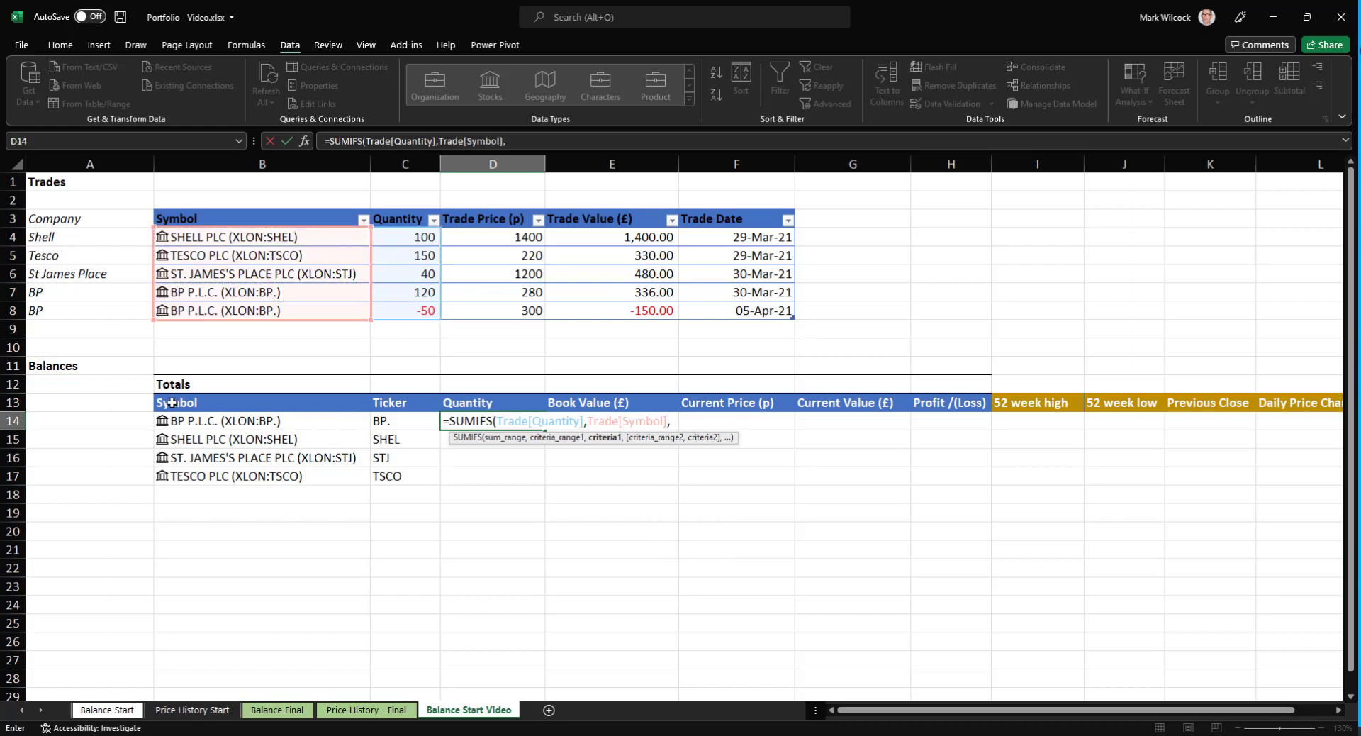
{"action": "left_click", "coordinate": [236, 421]}
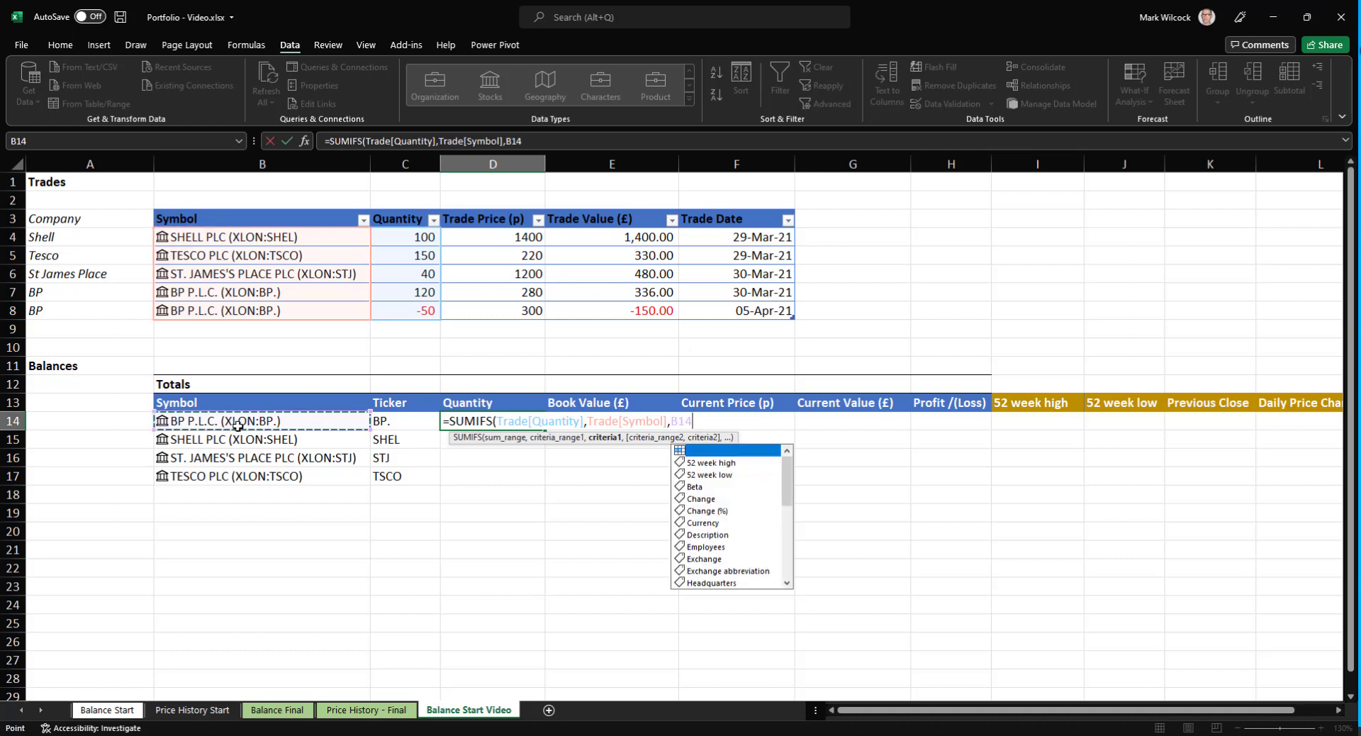
{"action": "type", "text": "#)"}
{"action": "key", "text": "Return"}
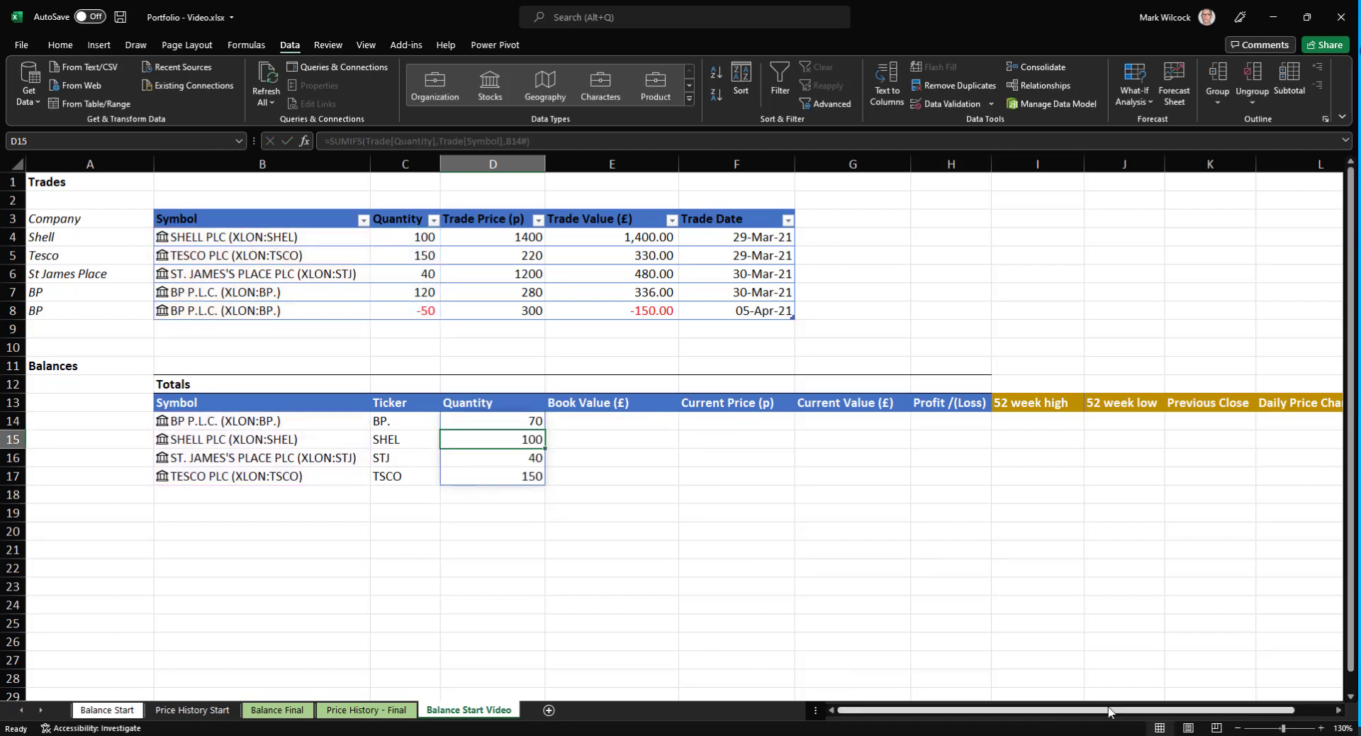
{"action": "key", "text": "Up"}
{"action": "key", "text": "Right"}
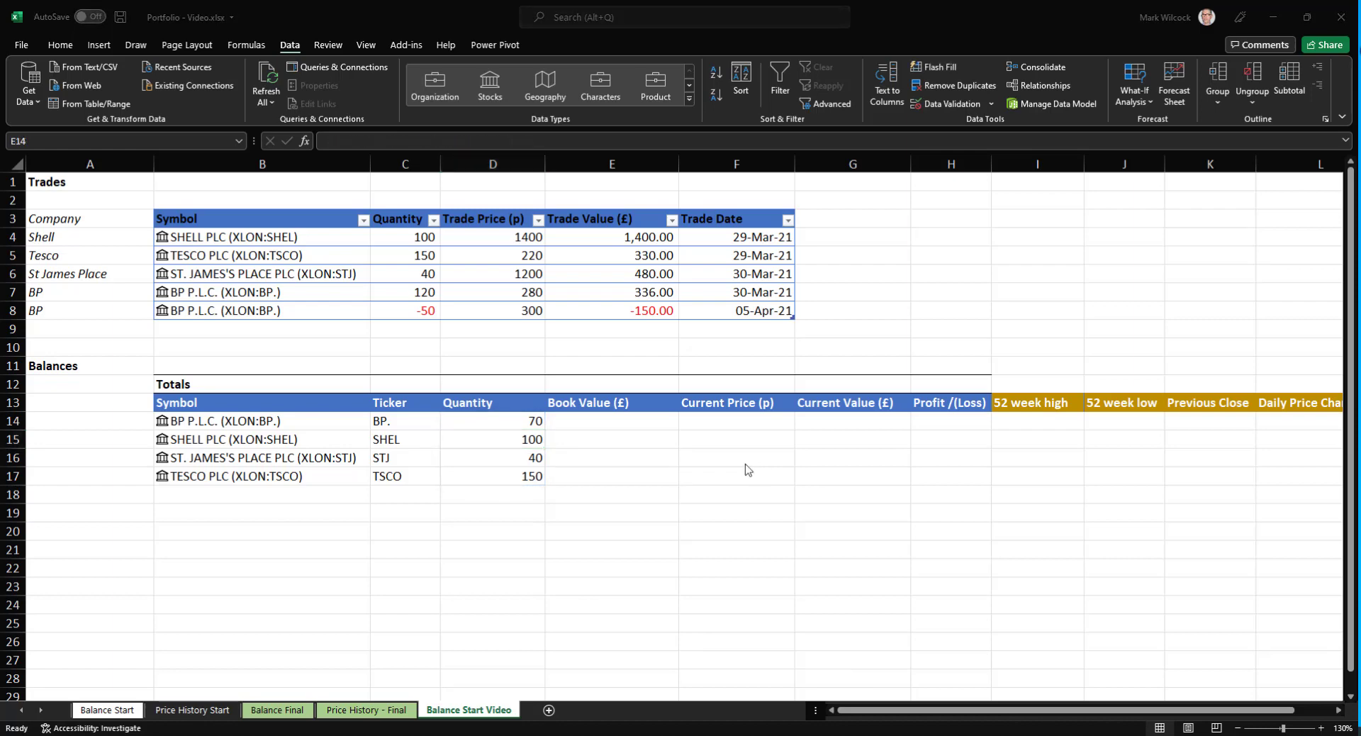
Enter =SUMIFS(Trade[Trade Value (£)],Trade[Symbol],B14#) in E14, spilling 186.00, 1,400.00, 480.00 and 330.00.
{"action": "left_click", "coordinate": [634, 427]}
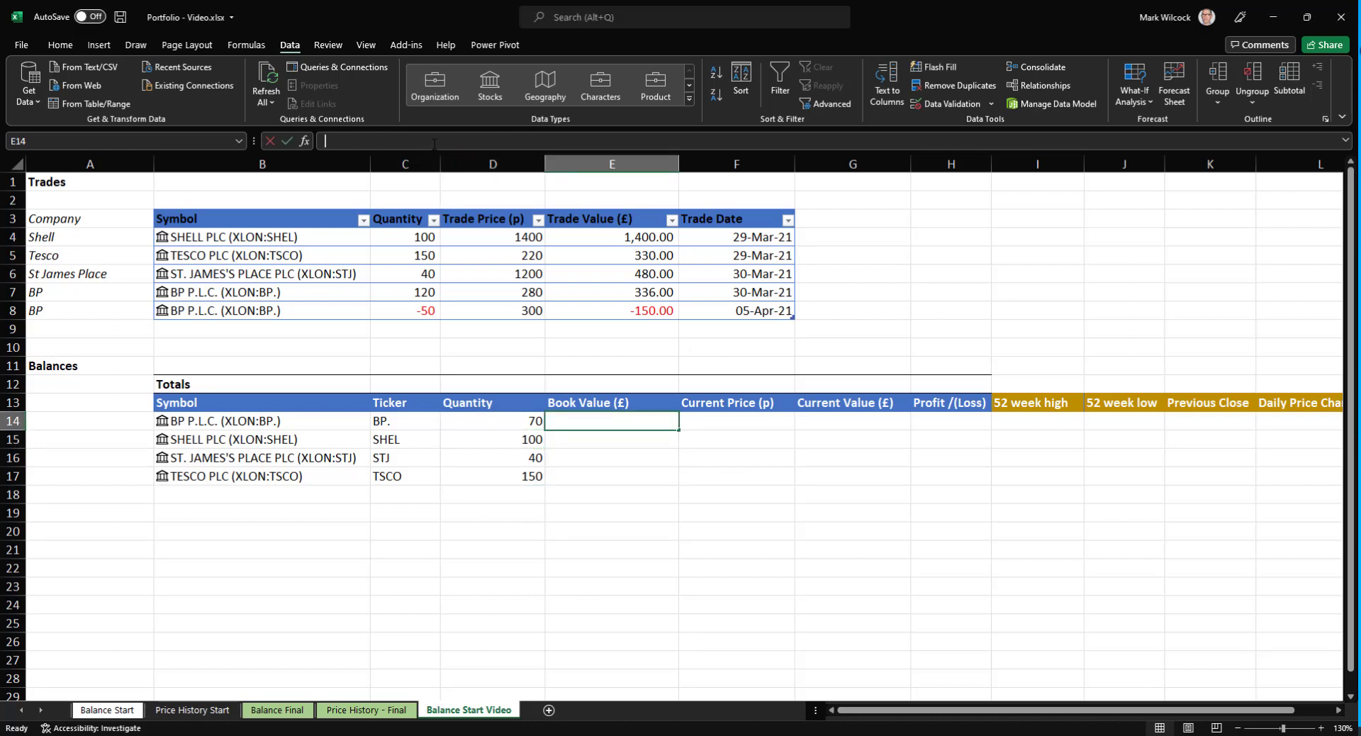
{"action": "type", "text": "=SUMIFS"}
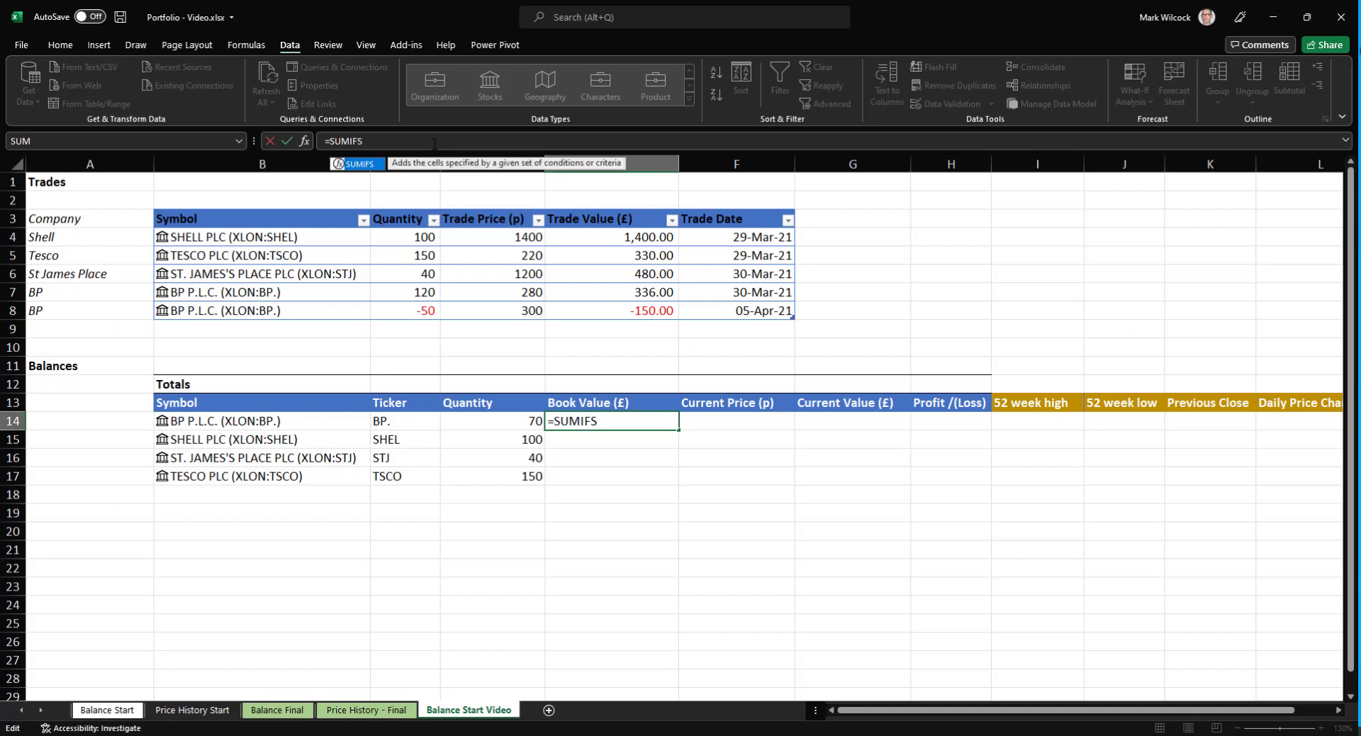
{"action": "type", "text": "("}
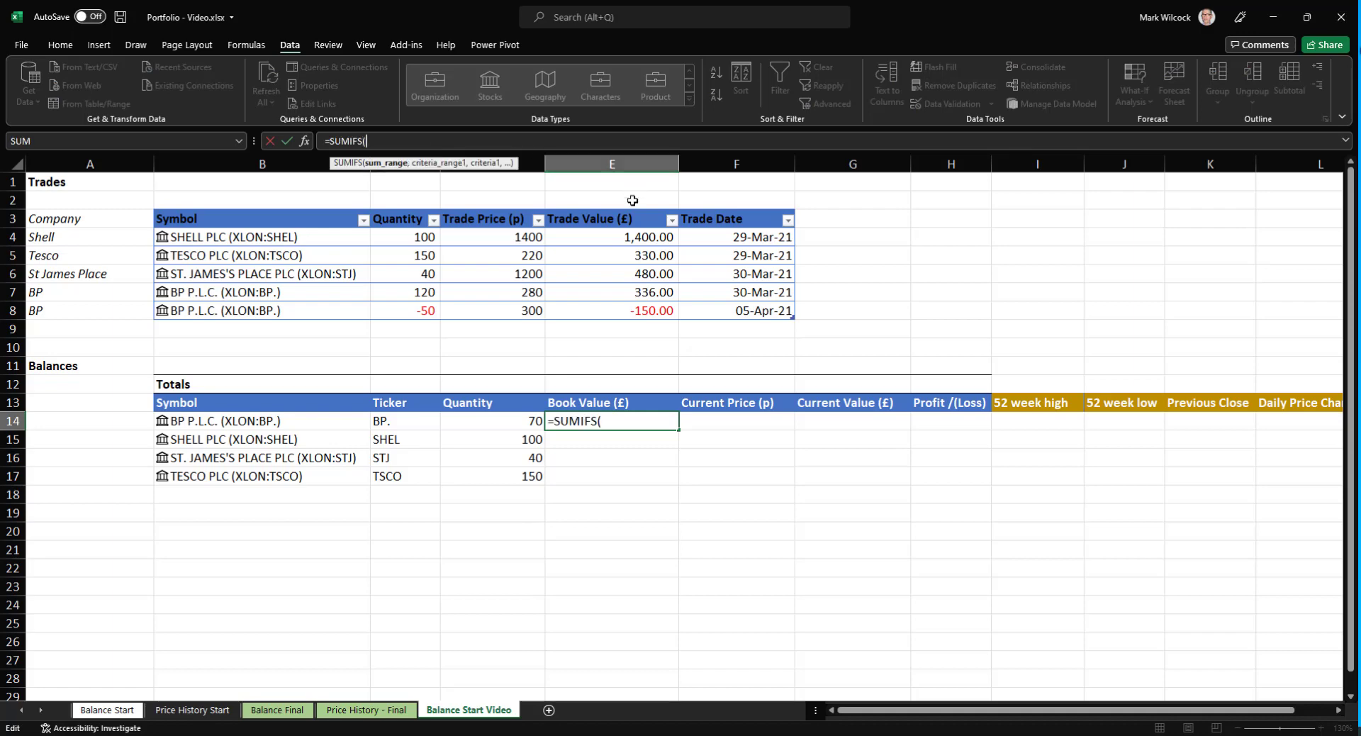
{"action": "left_click_drag", "start_coordinate": [628, 237], "coordinate": [623, 303]}
{"action": "type", "text": ","}
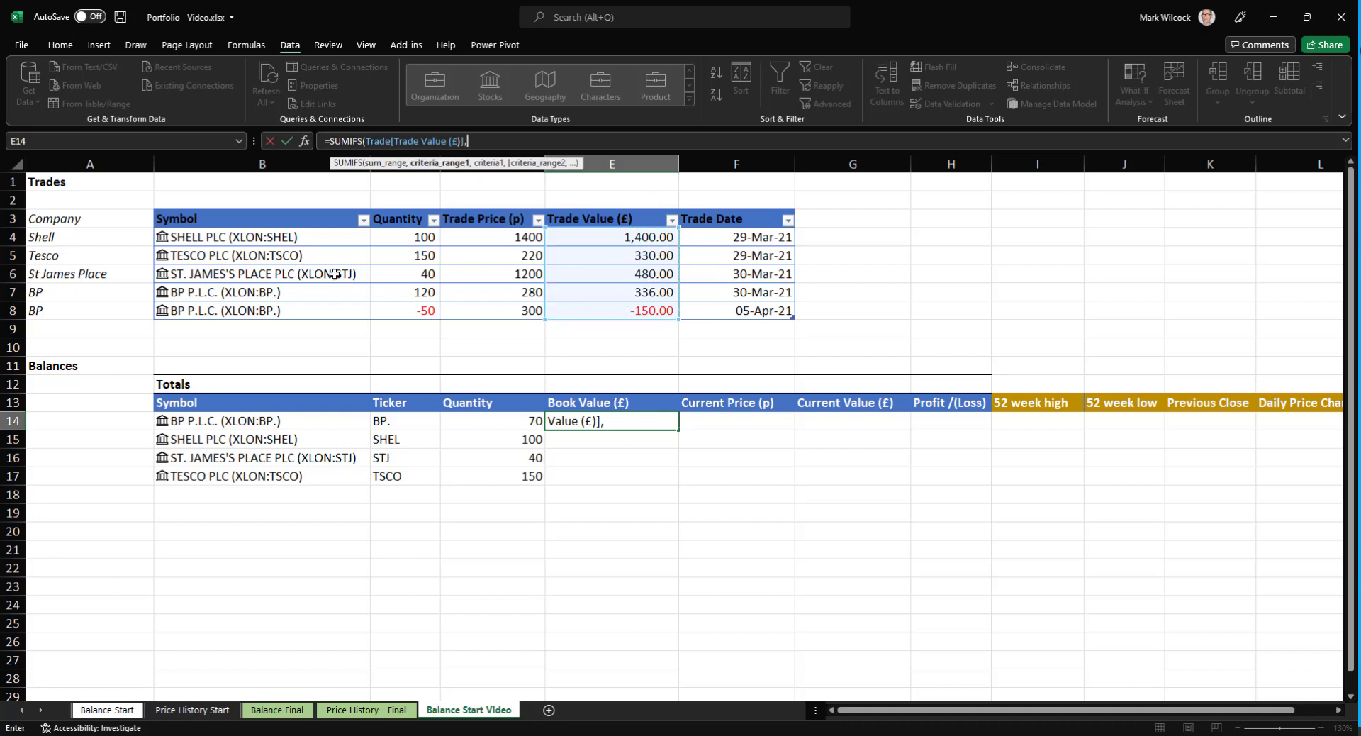
{"action": "left_click_drag", "start_coordinate": [322, 238], "coordinate": [319, 312]}
{"action": "type", "text": ","}
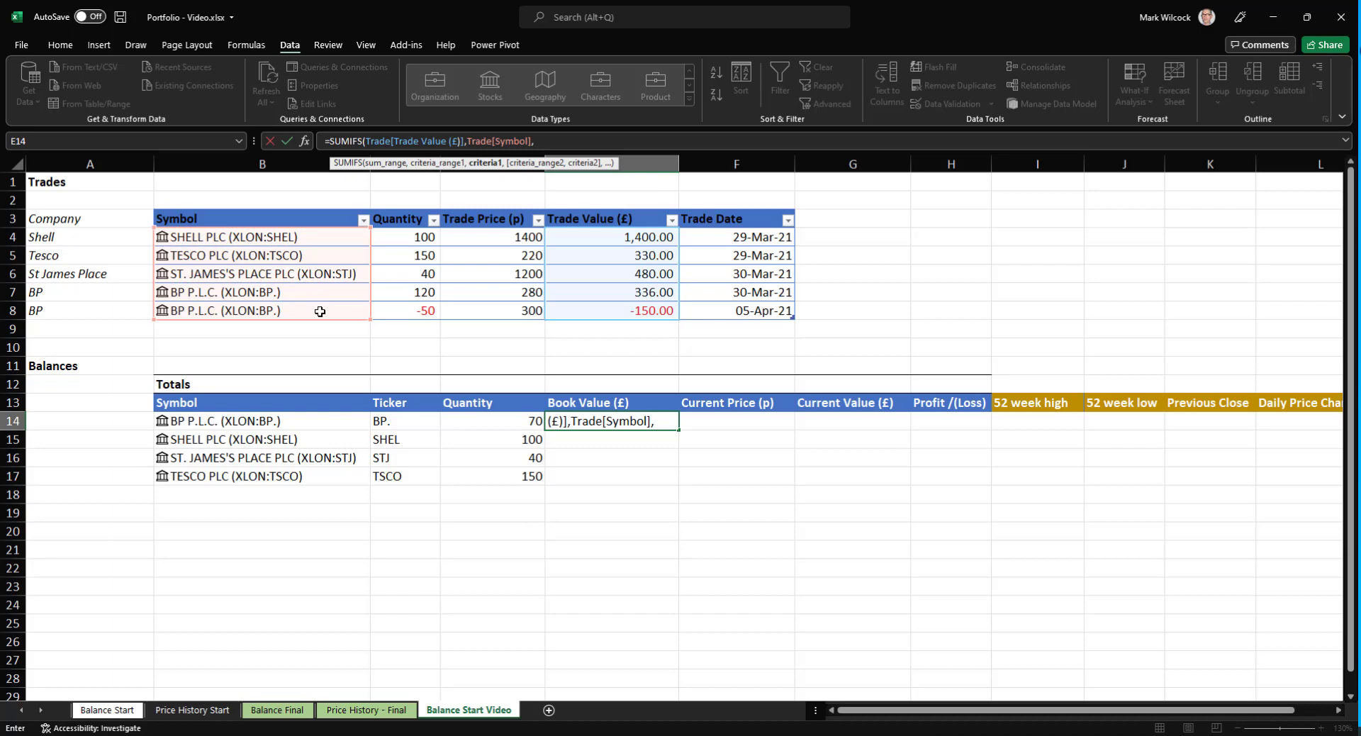
{"action": "left_click", "coordinate": [282, 423]}
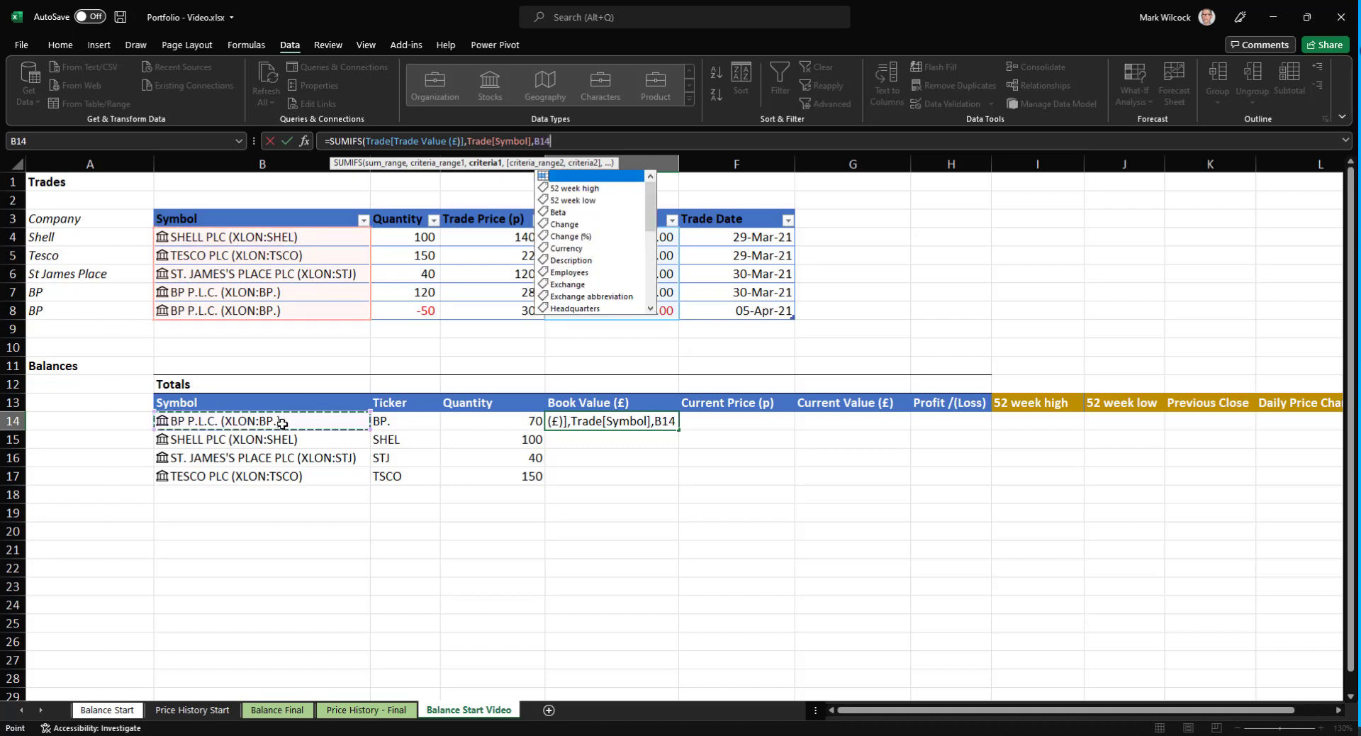
{"action": "type", "text": "#)"}
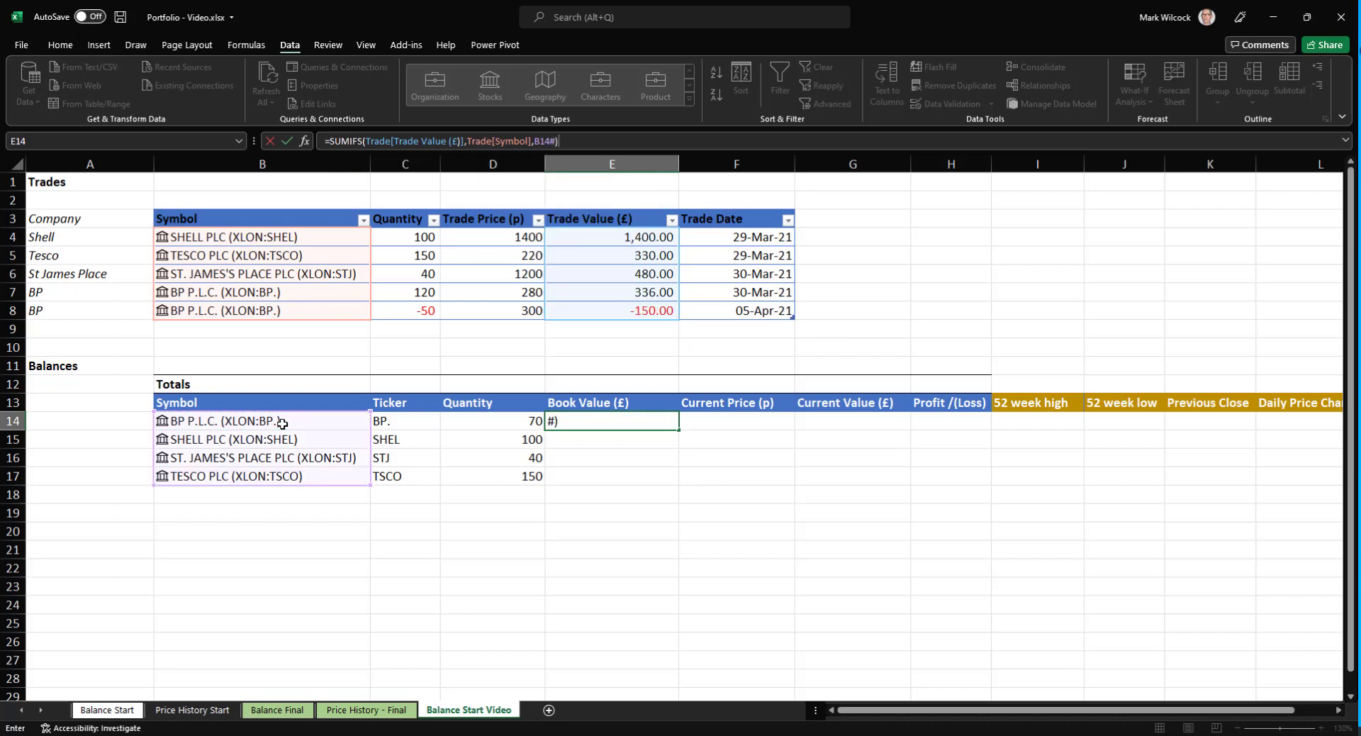
{"action": "key", "text": "Return"}
{"action": "left_click", "coordinate": [734, 427]}
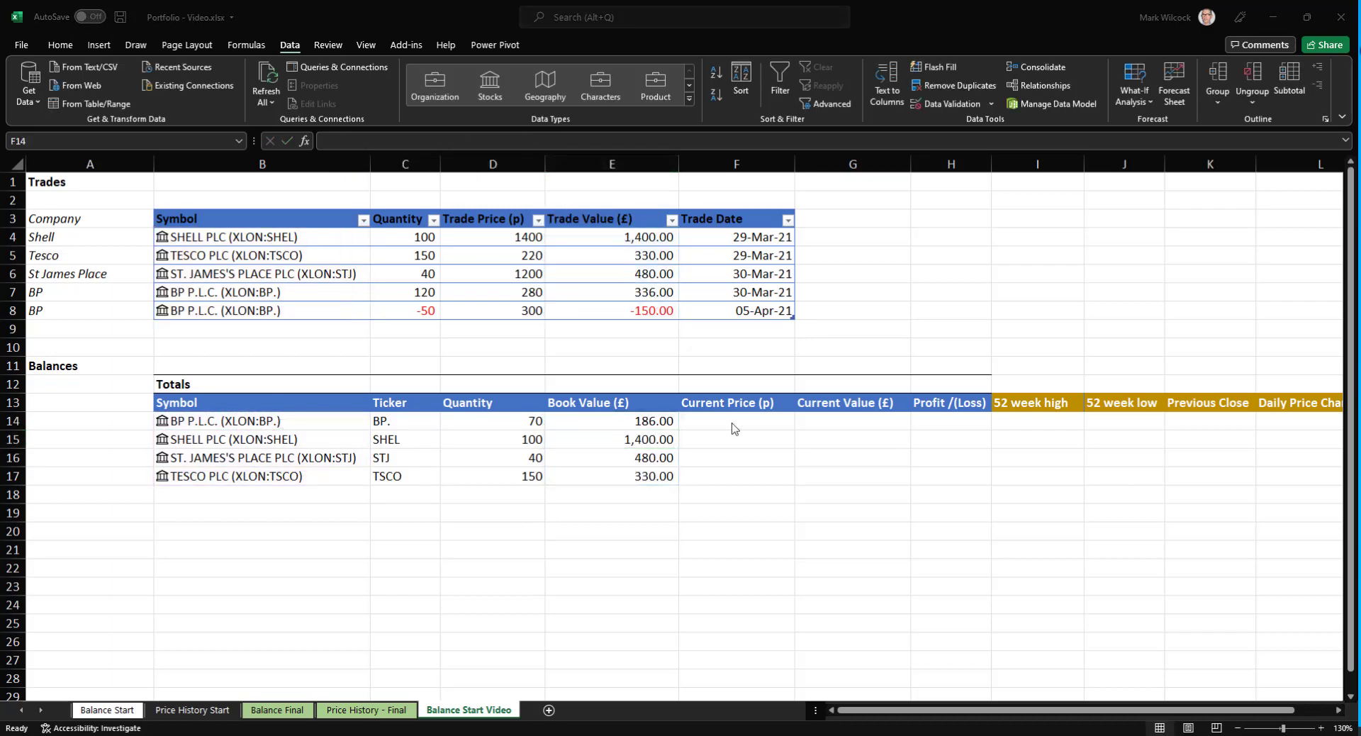
Enter =B14#.Price in F14, spilling 391.55, 2,173.00, 1,298.00 and 272.00.
{"action": "left_click", "coordinate": [731, 422]}
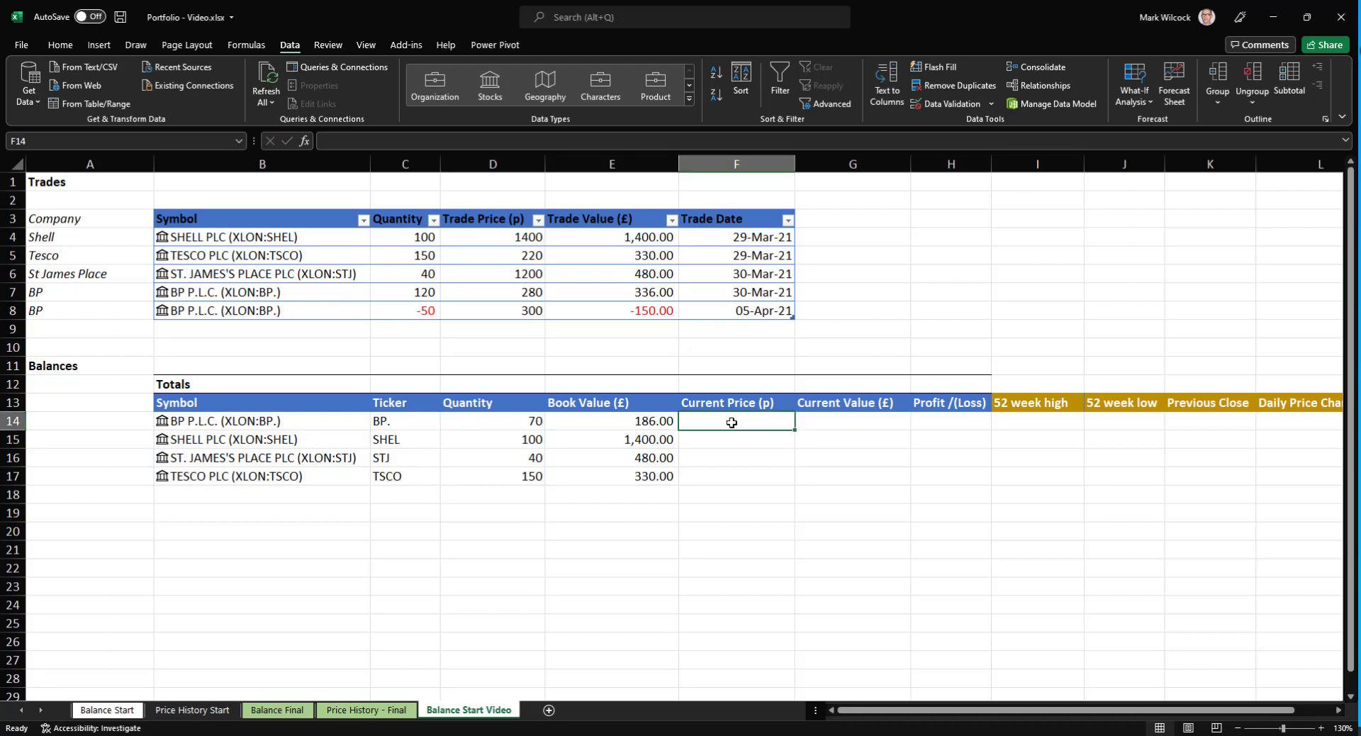
{"action": "type", "text": "=B14"}
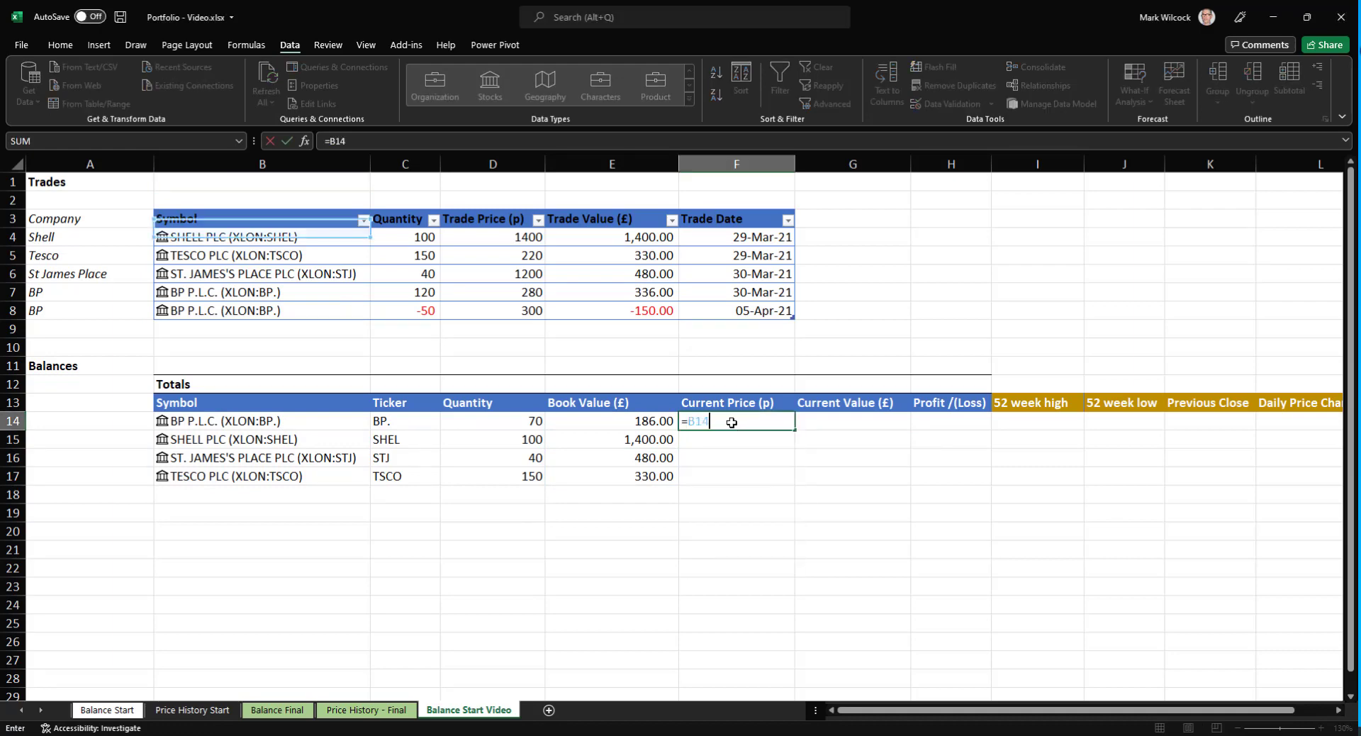
{"action": "type", "text": "#"}
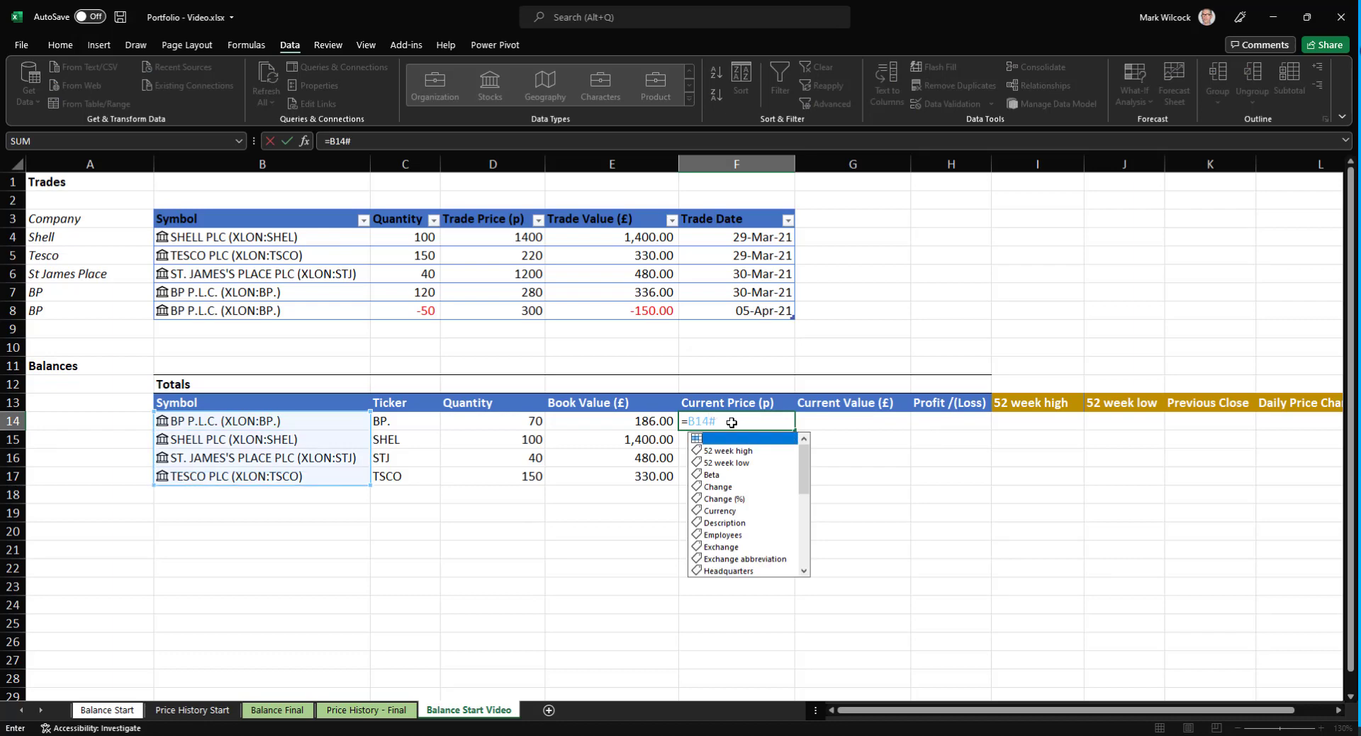
{"action": "type", "text": ".Price"}
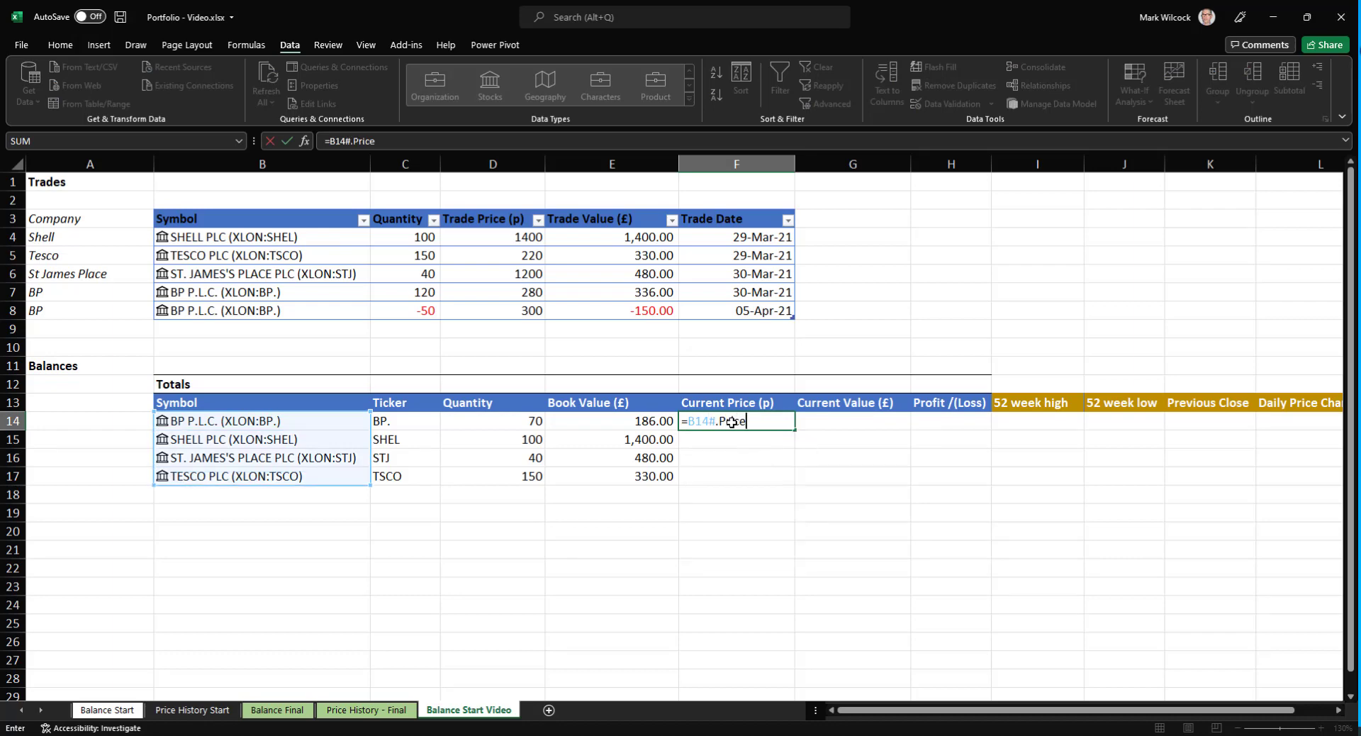
{"action": "key", "text": "Return"}
{"action": "left_click", "coordinate": [889, 421]}
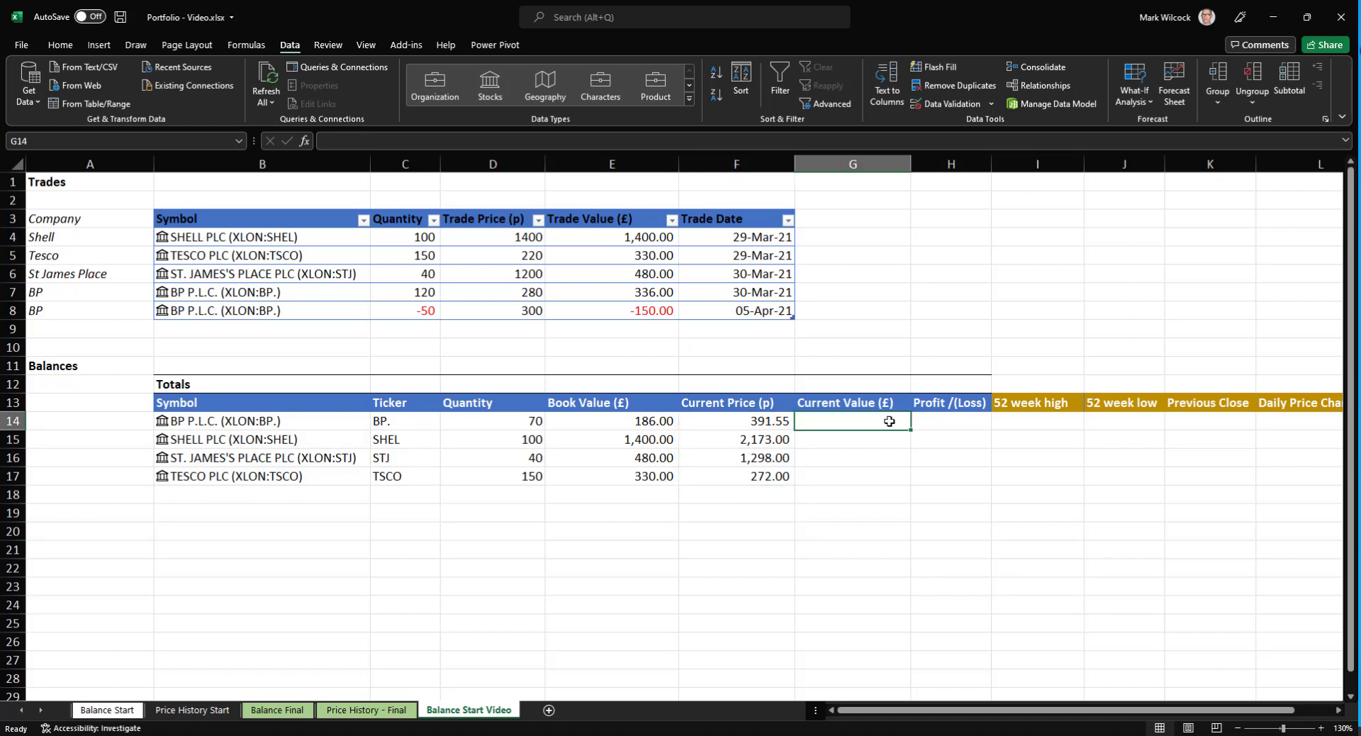
Enter =F14*D14/100 in G14 to compute the current value in pounds.
{"action": "type", "text": "="}
{"action": "left_click", "coordinate": [752, 425]}
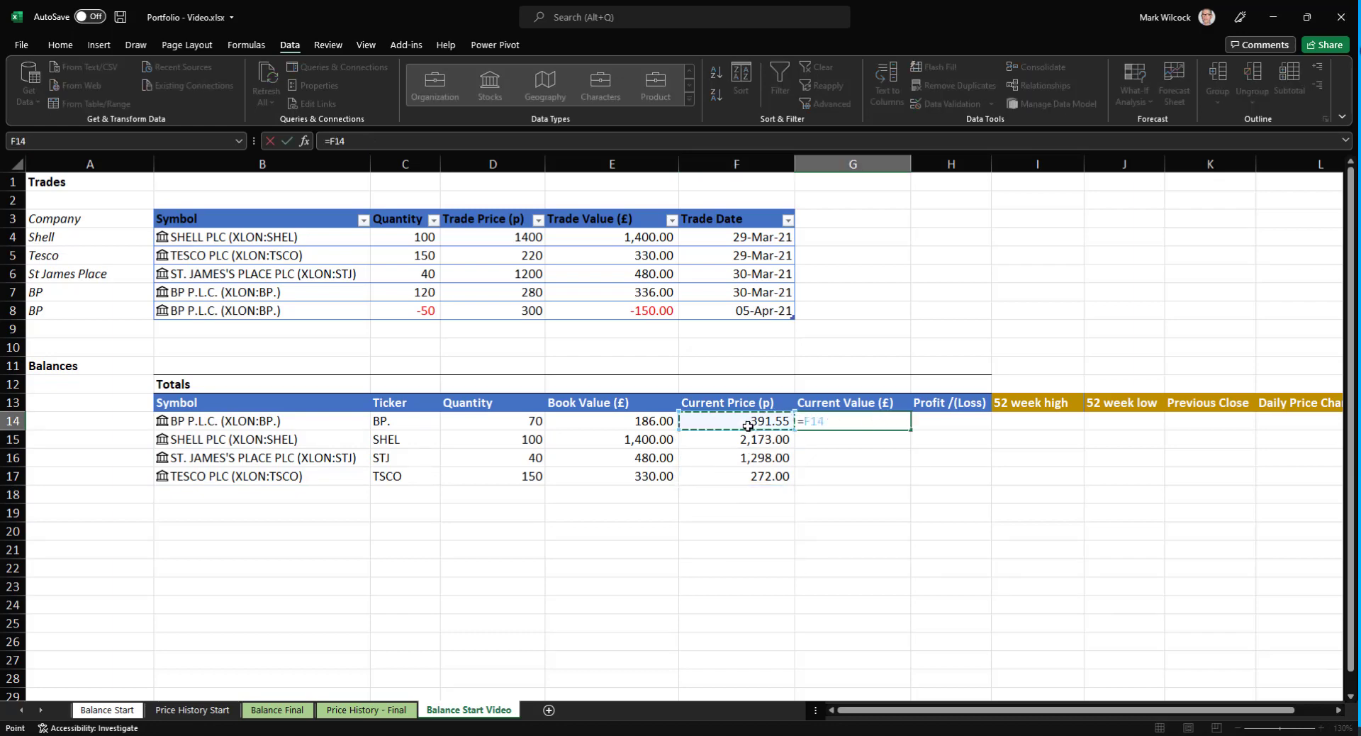
{"action": "type", "text": "*"}
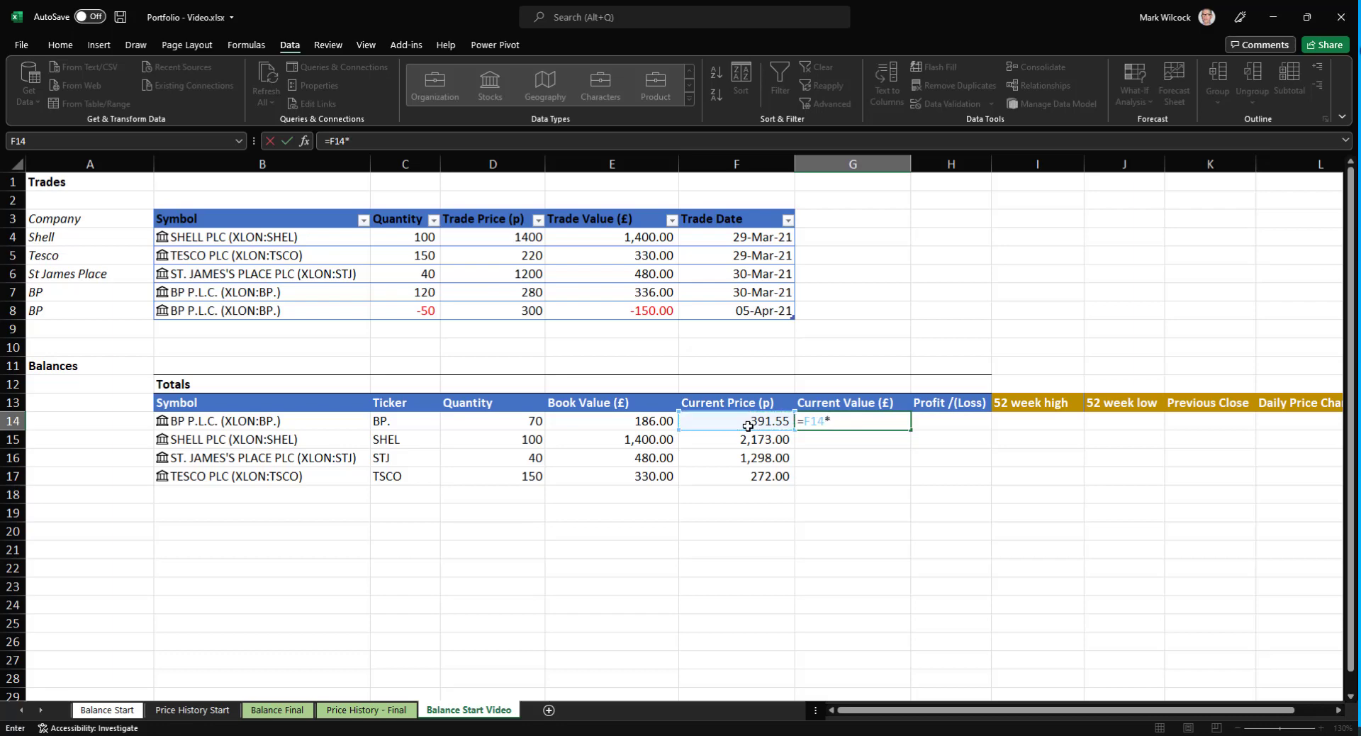
{"action": "left_click", "coordinate": [528, 421]}
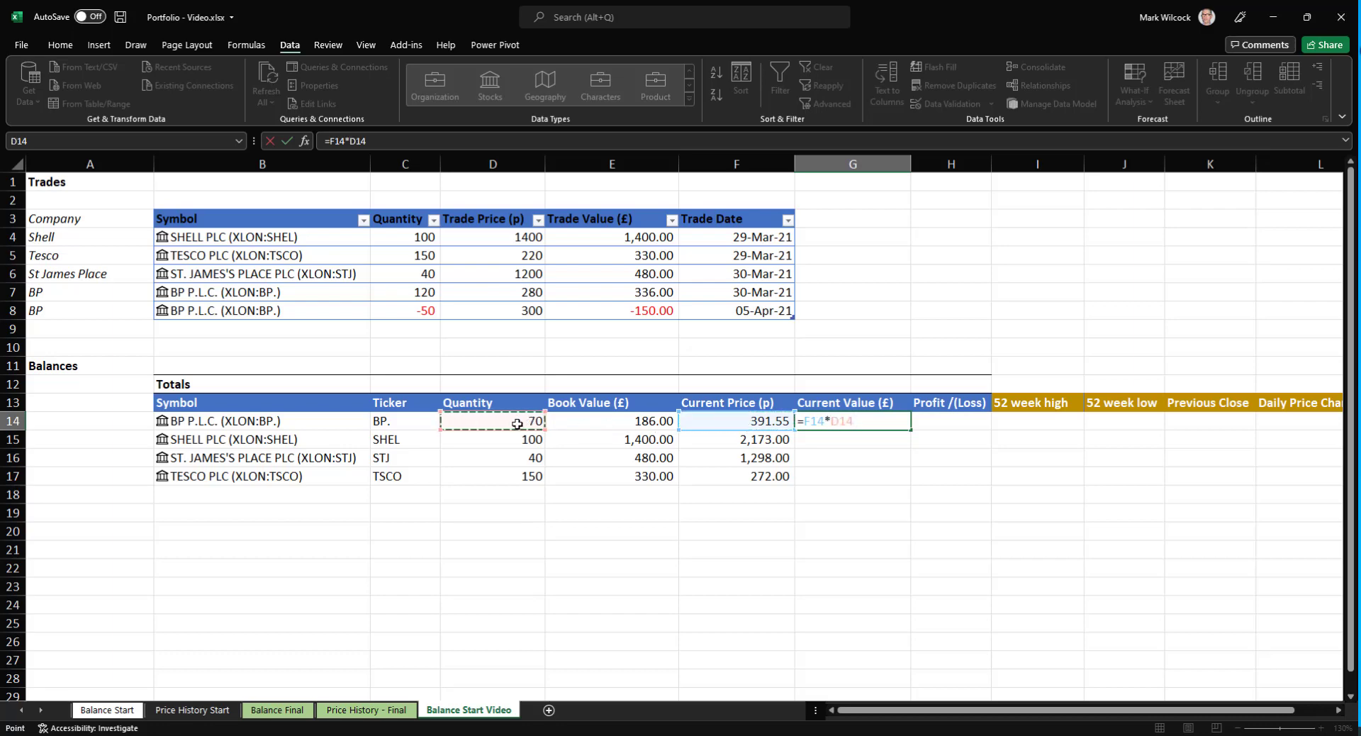
{"action": "type", "text": "/100"}
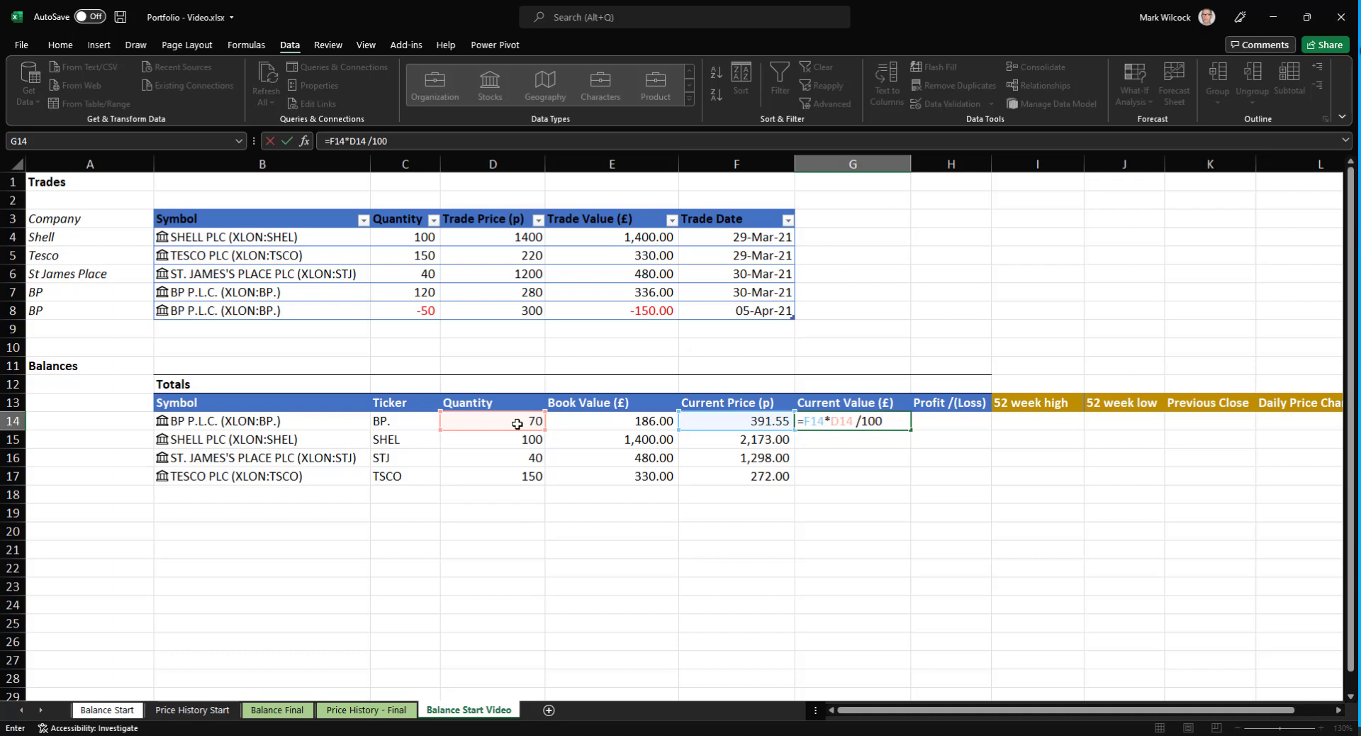
{"action": "key", "text": "Return"}
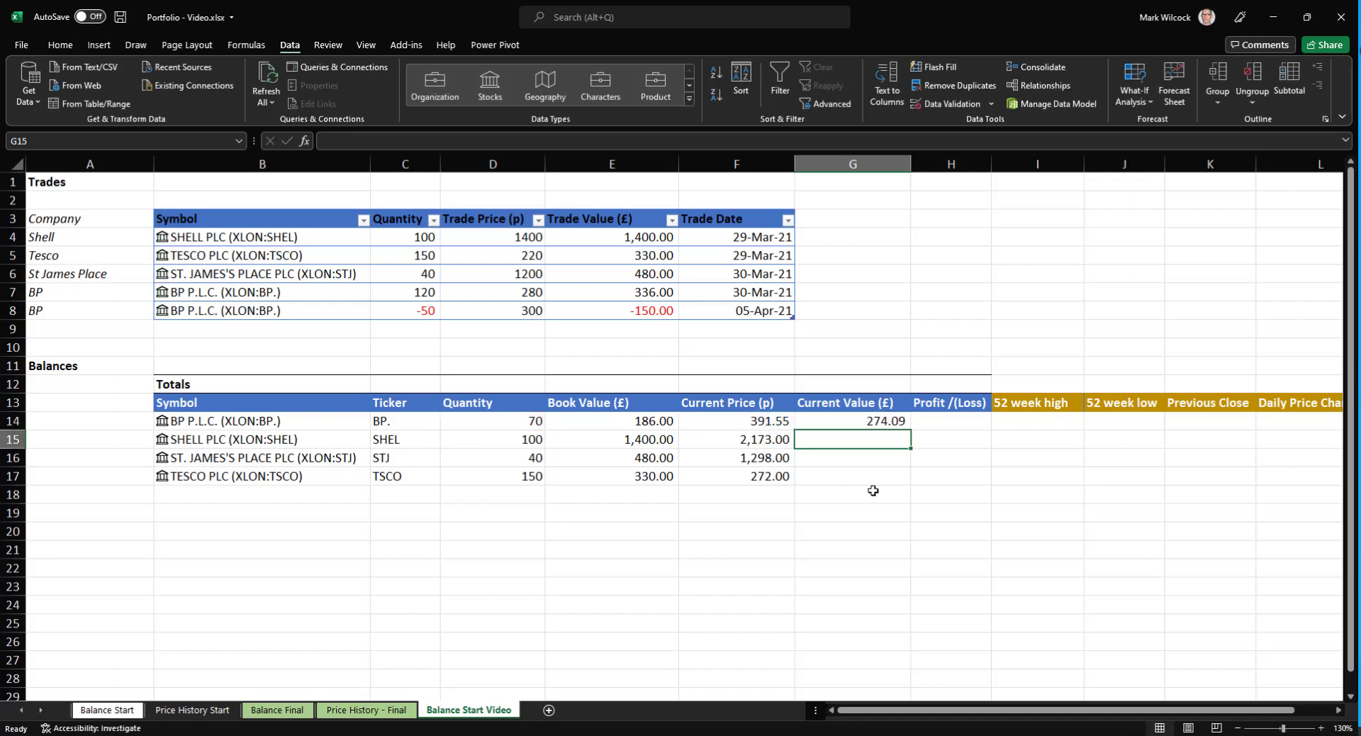
Change the formula to =F14#*D14#/100, spilling 274.09, 2,173.00, 519.20 and 408.00.
{"action": "left_click", "coordinate": [849, 418]}
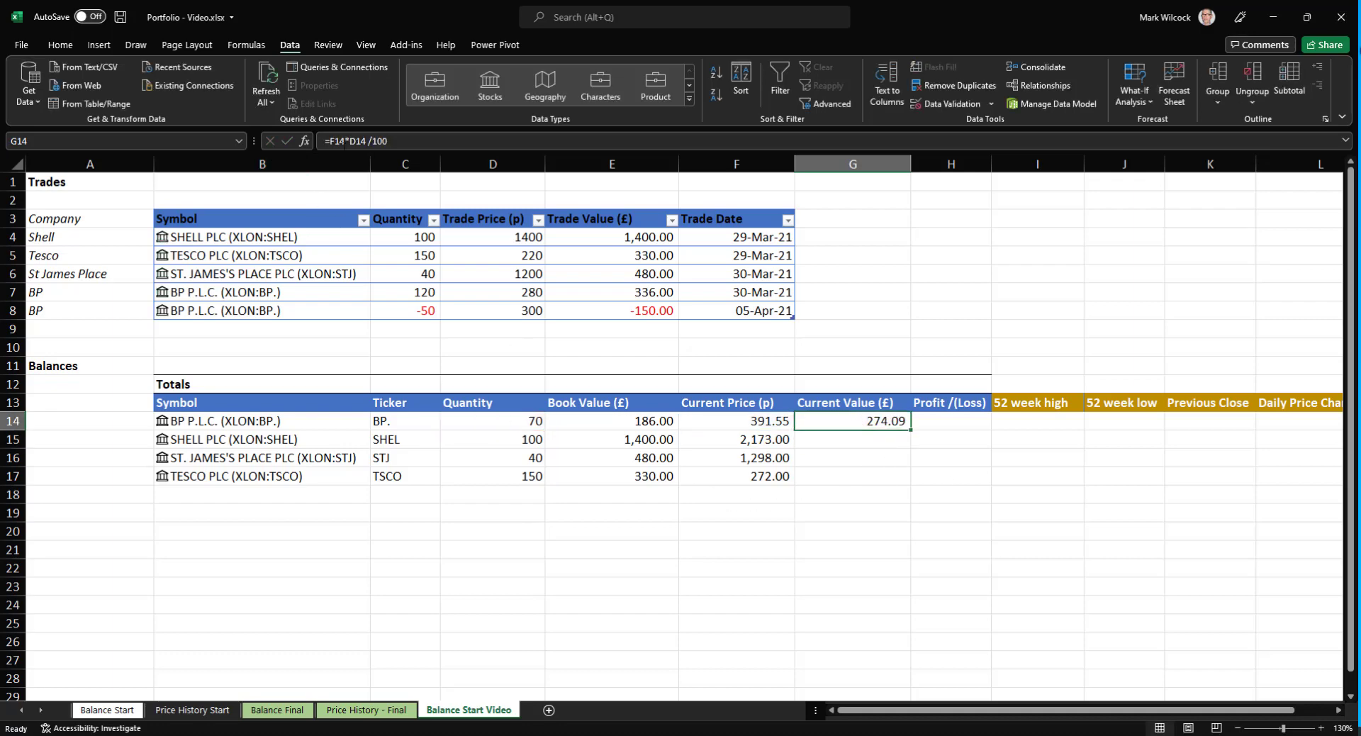
{"action": "left_click", "coordinate": [344, 141]}
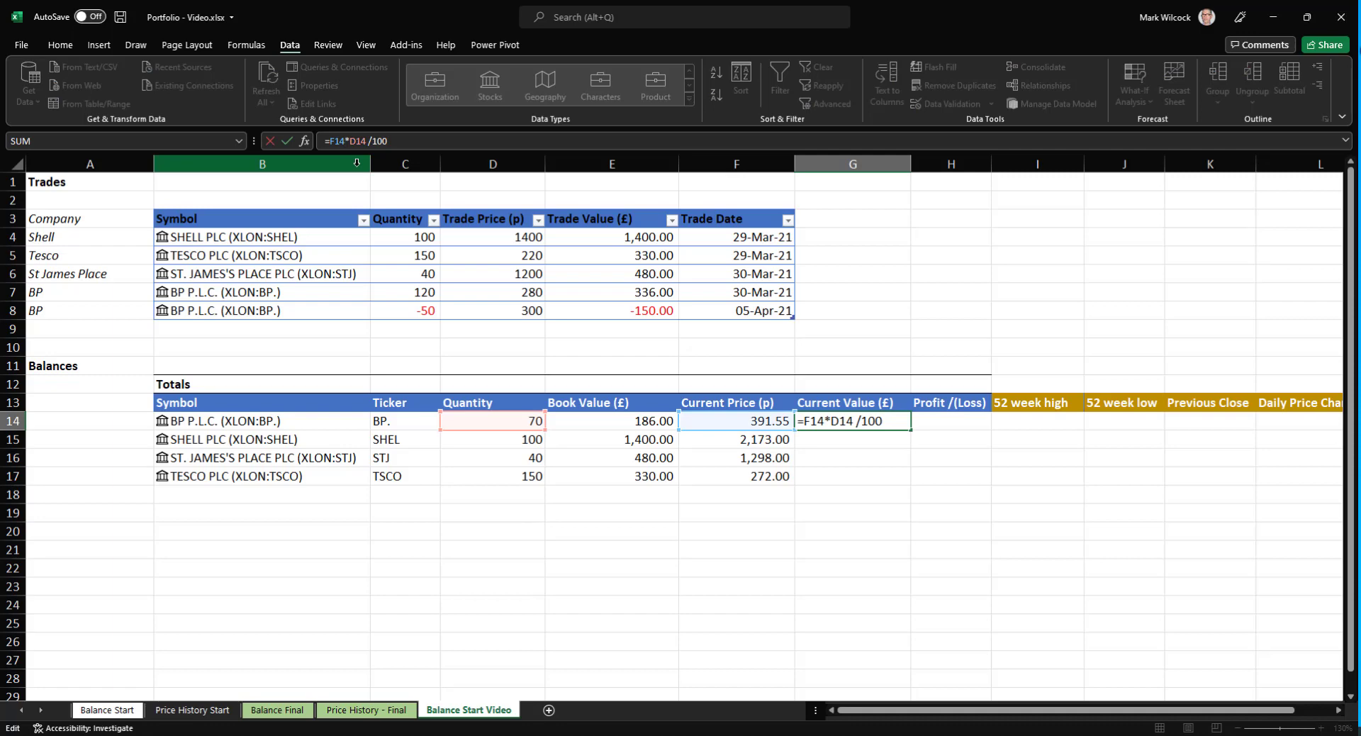
{"action": "type", "text": "#"}
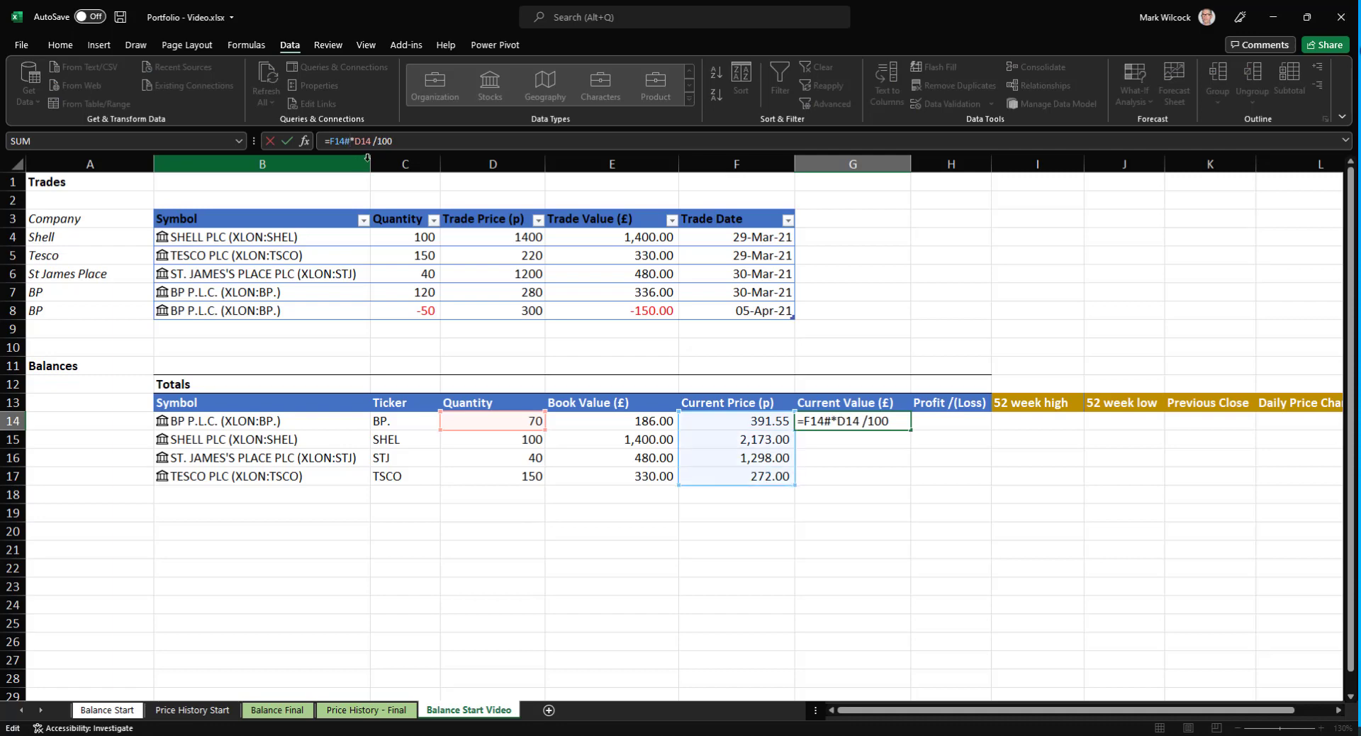
{"action": "left_click", "coordinate": [370, 141]}
{"action": "type", "text": "#"}
{"action": "key", "text": "Return"}
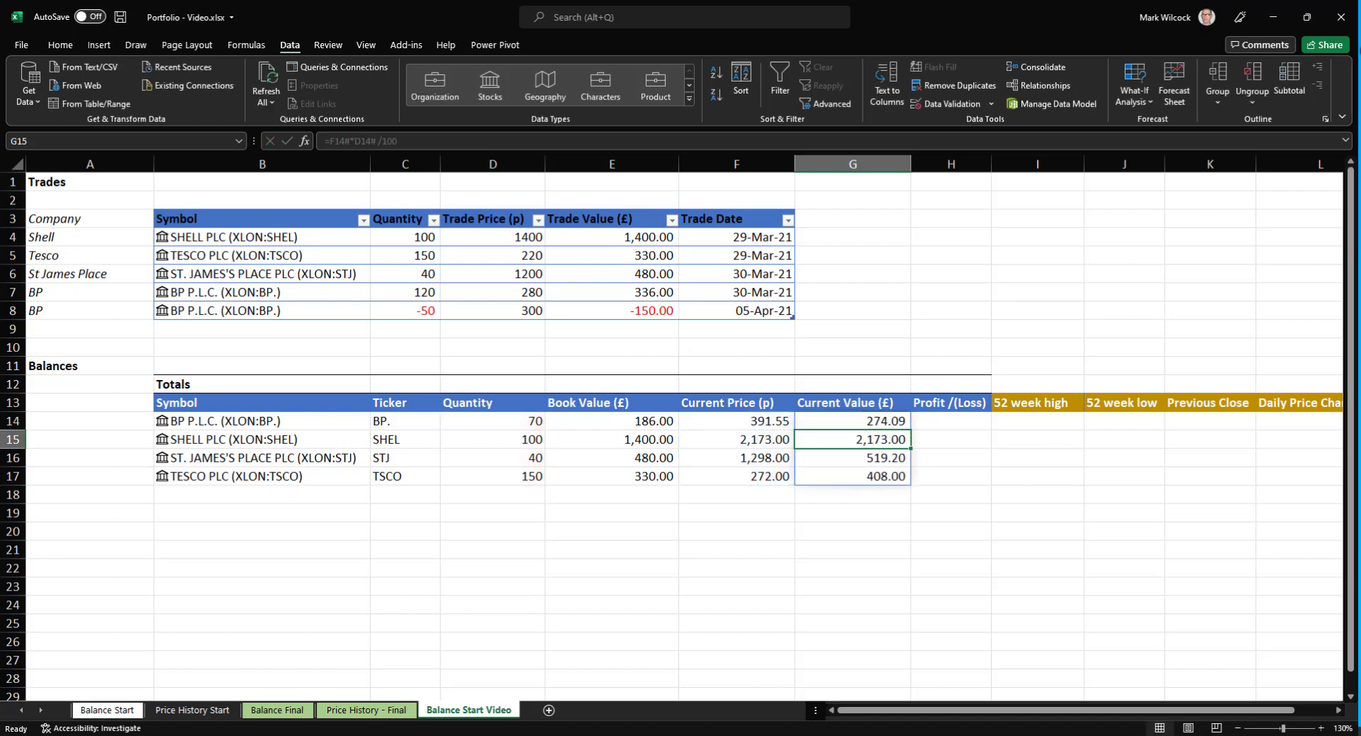
{"action": "left_click", "coordinate": [951, 421]}
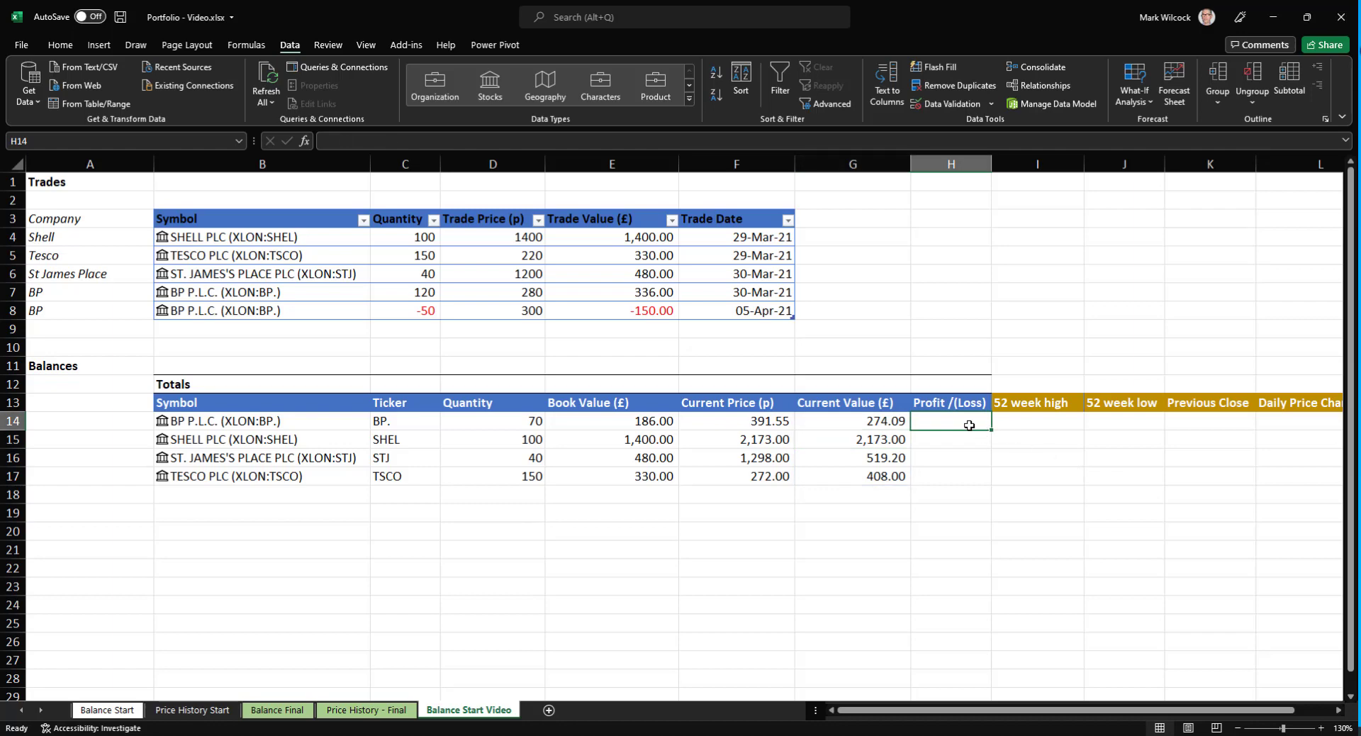
Build H14's Profit /(Loss) formula as current value G14 minus book value E14.
{"action": "type", "text": "="}
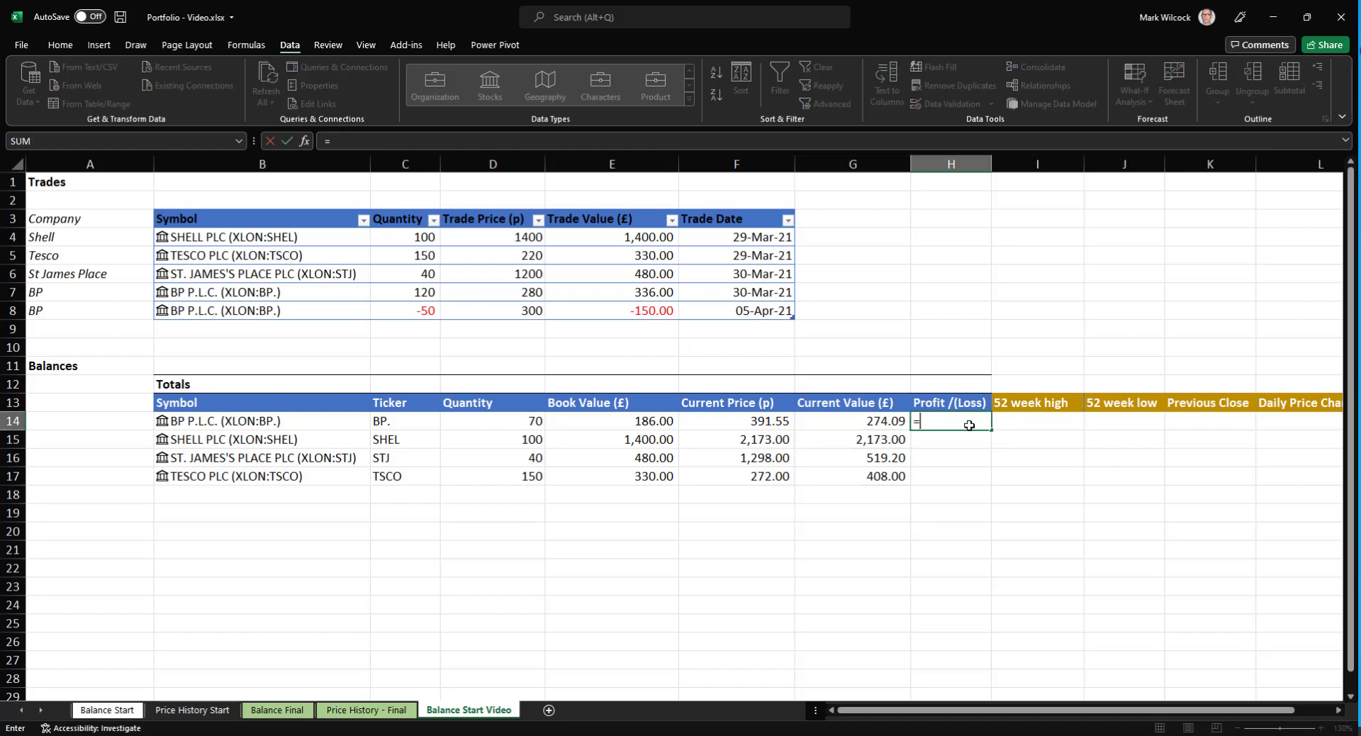
{"action": "left_click", "coordinate": [886, 421]}
{"action": "type", "text": "-"}
{"action": "left_click", "coordinate": [646, 420]}
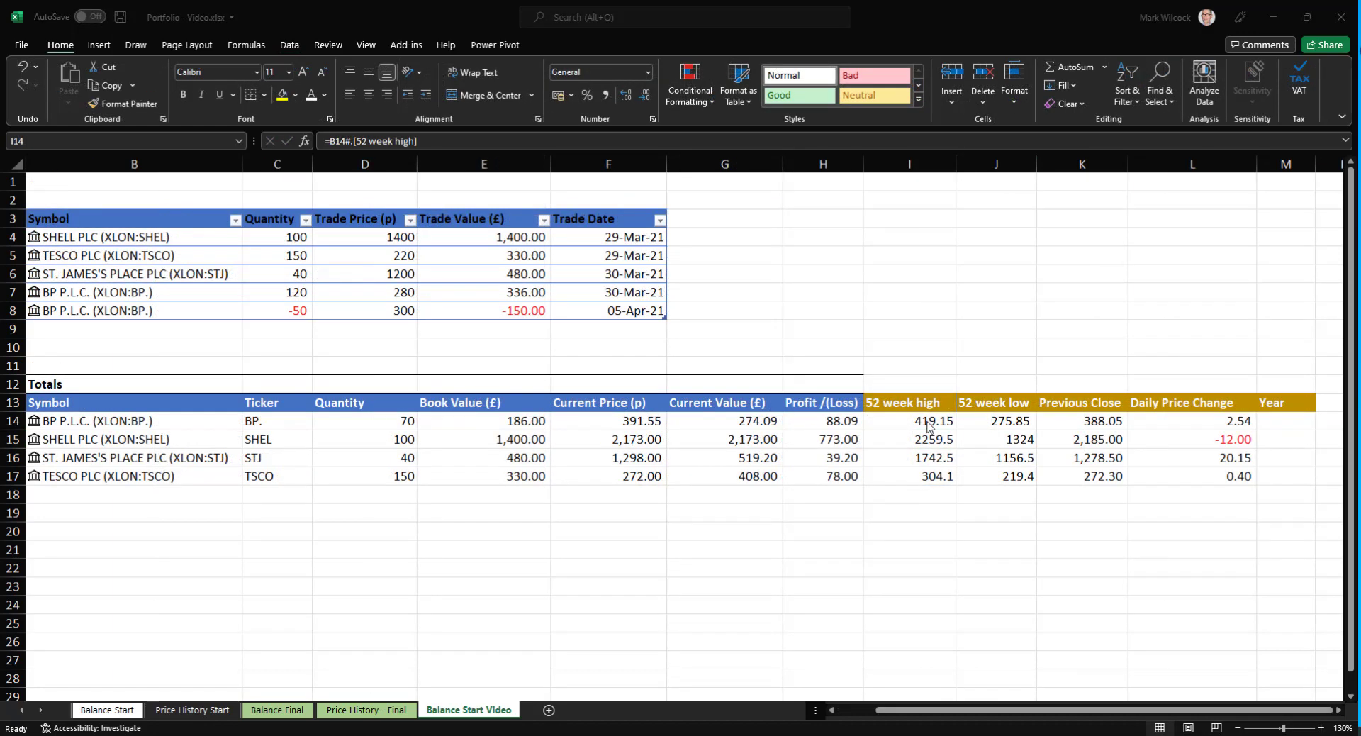
{"action": "left_click", "coordinate": [927, 422]}
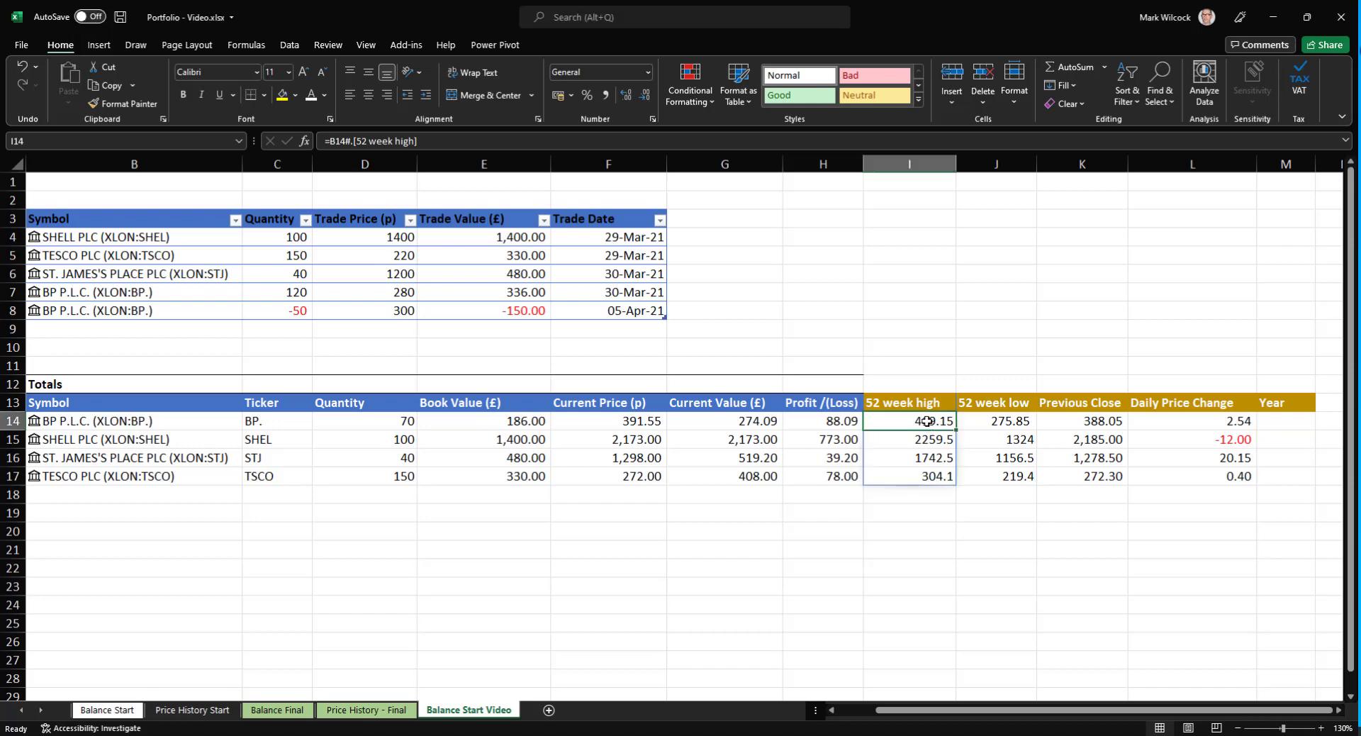
{"action": "left_click", "coordinate": [983, 419]}
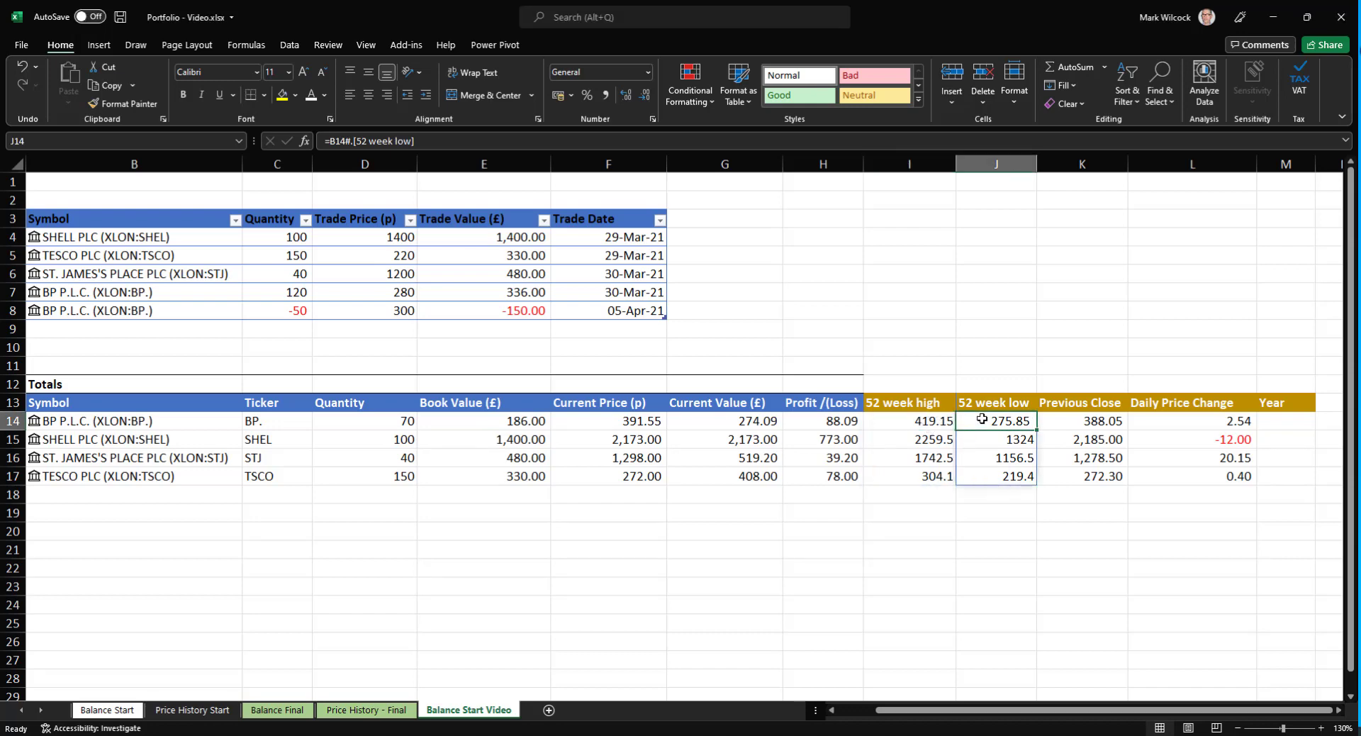
{"action": "left_click", "coordinate": [1095, 421]}
{"action": "left_click", "coordinate": [1170, 421]}
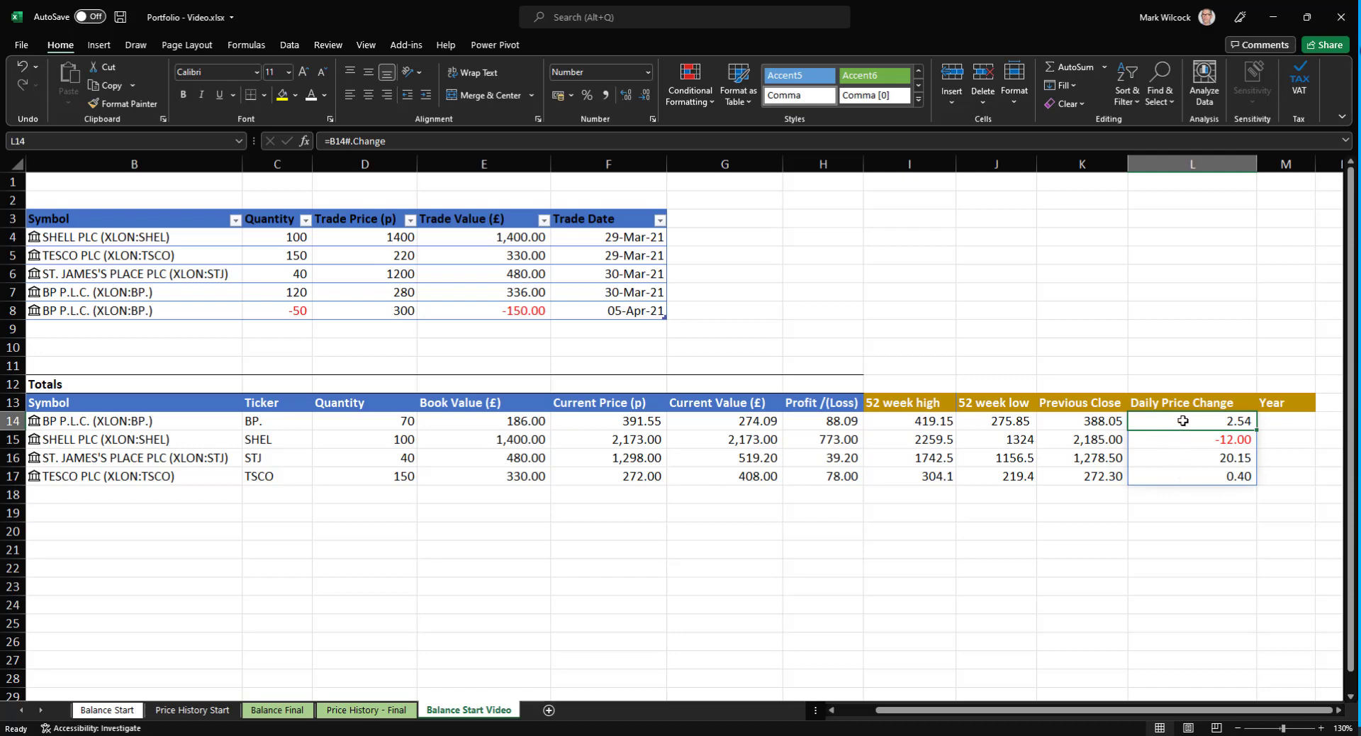
Apply the 3 Arrows icon set to the Daily Price Change spill range.
{"action": "key", "text": "ctrl+slash"}
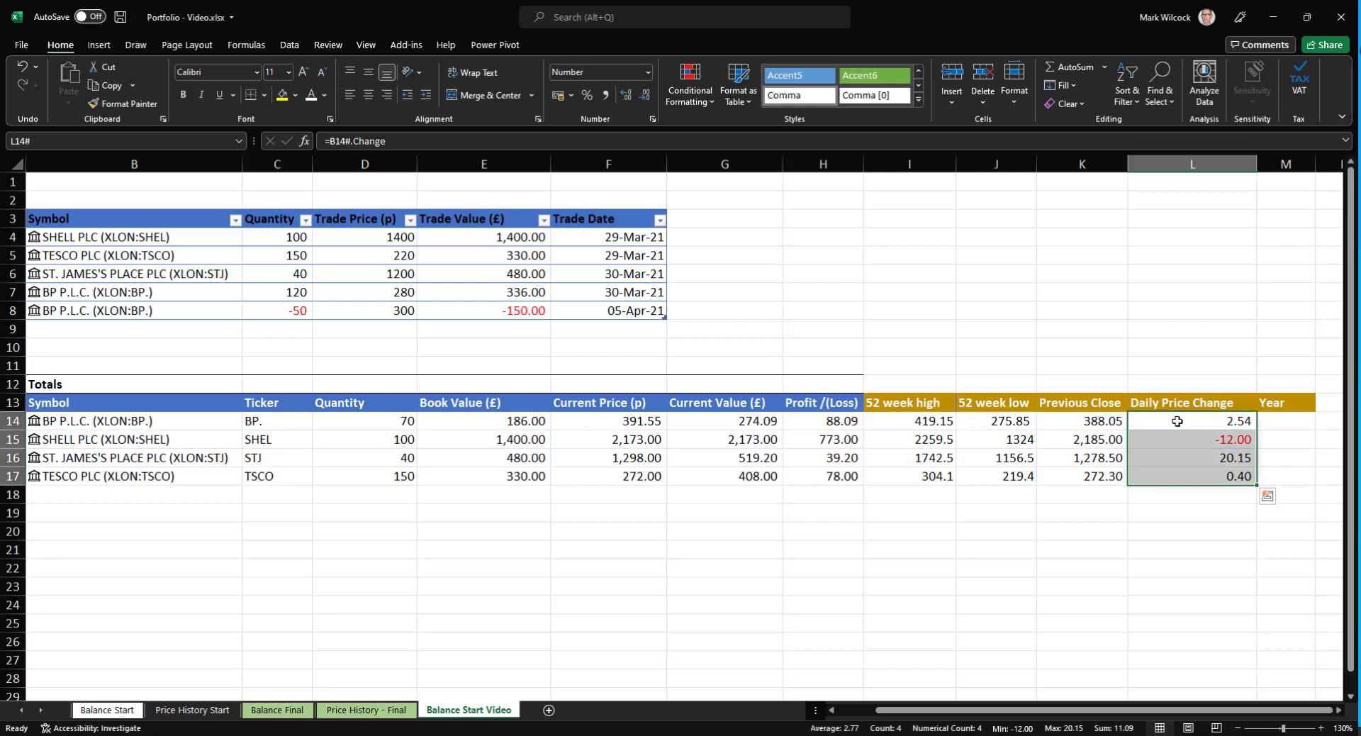
{"action": "left_click", "coordinate": [710, 100]}
{"action": "mouse_move", "coordinate": [735, 274]}
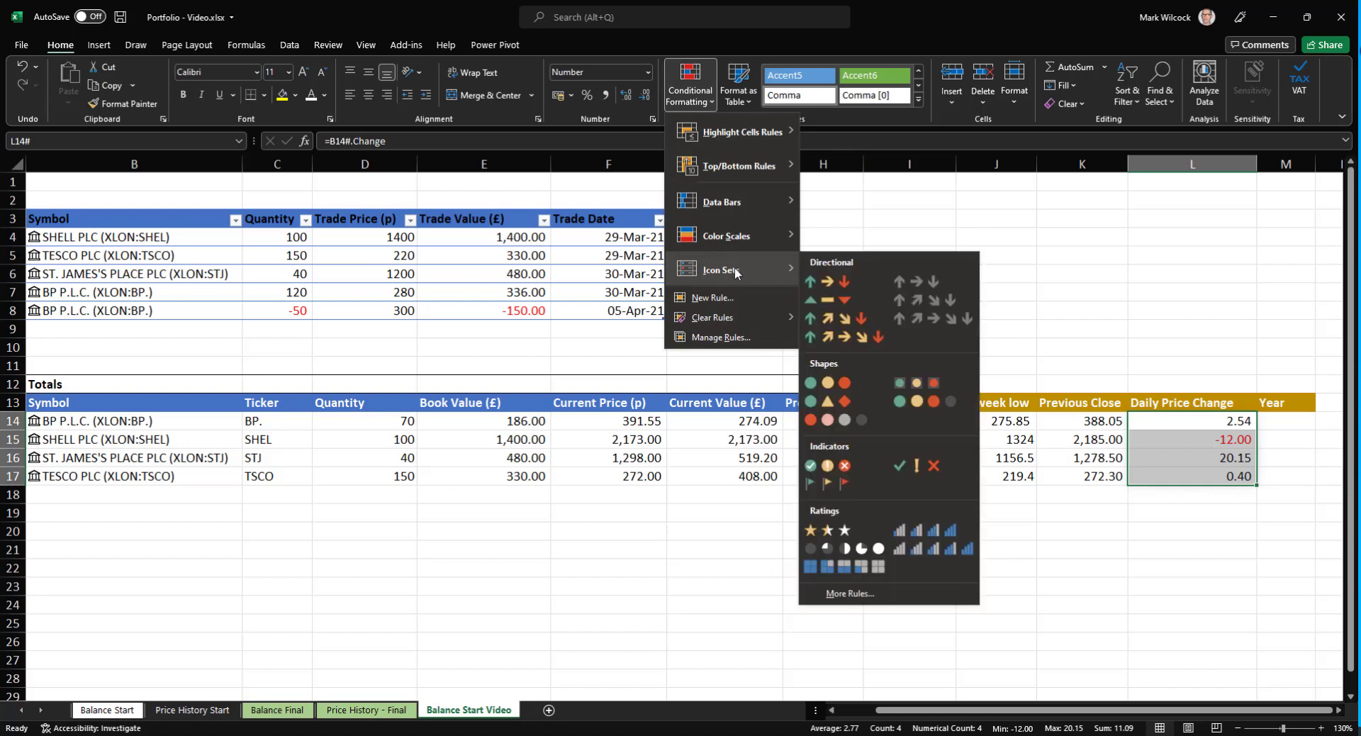
{"action": "left_click", "coordinate": [830, 282]}
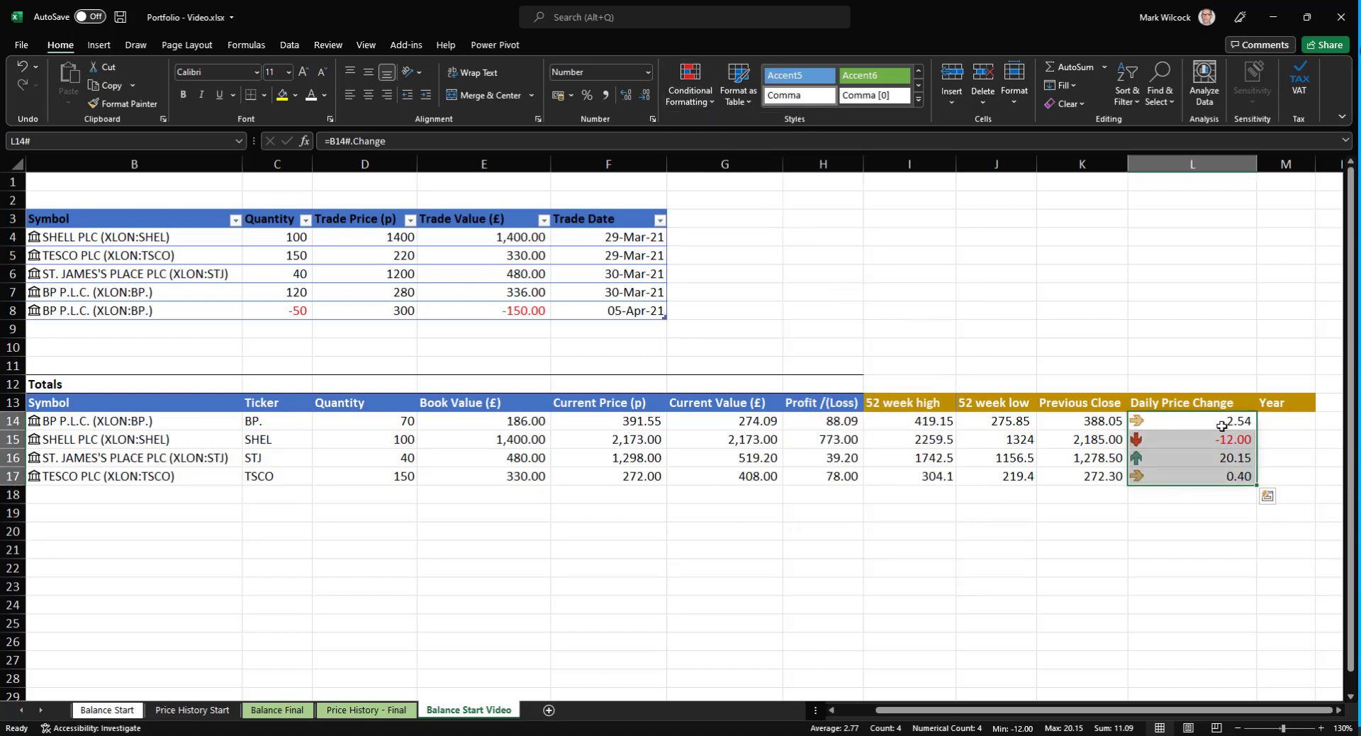
Edit the icon set rule so the arrow thresholds sit at 0 (Number).
{"action": "left_click", "coordinate": [709, 107]}
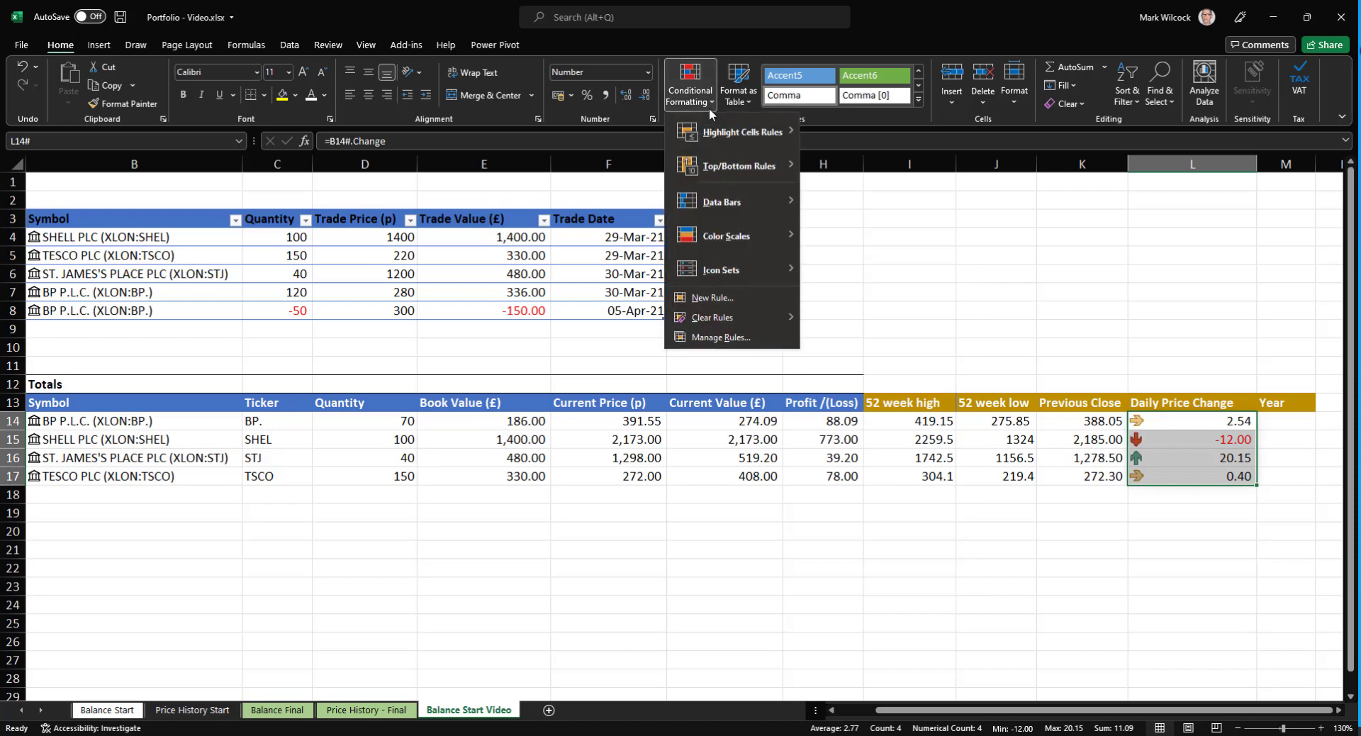
{"action": "left_click", "coordinate": [721, 338]}
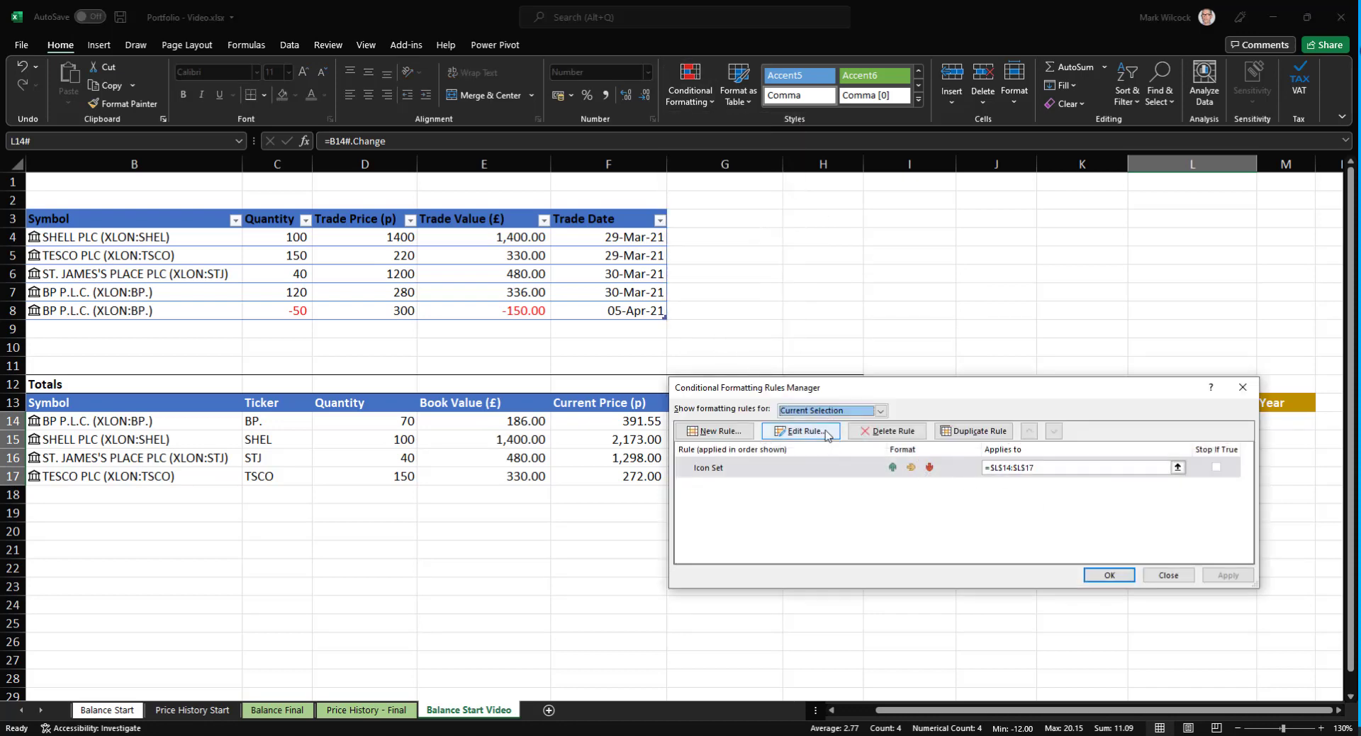
{"action": "left_click", "coordinate": [827, 432]}
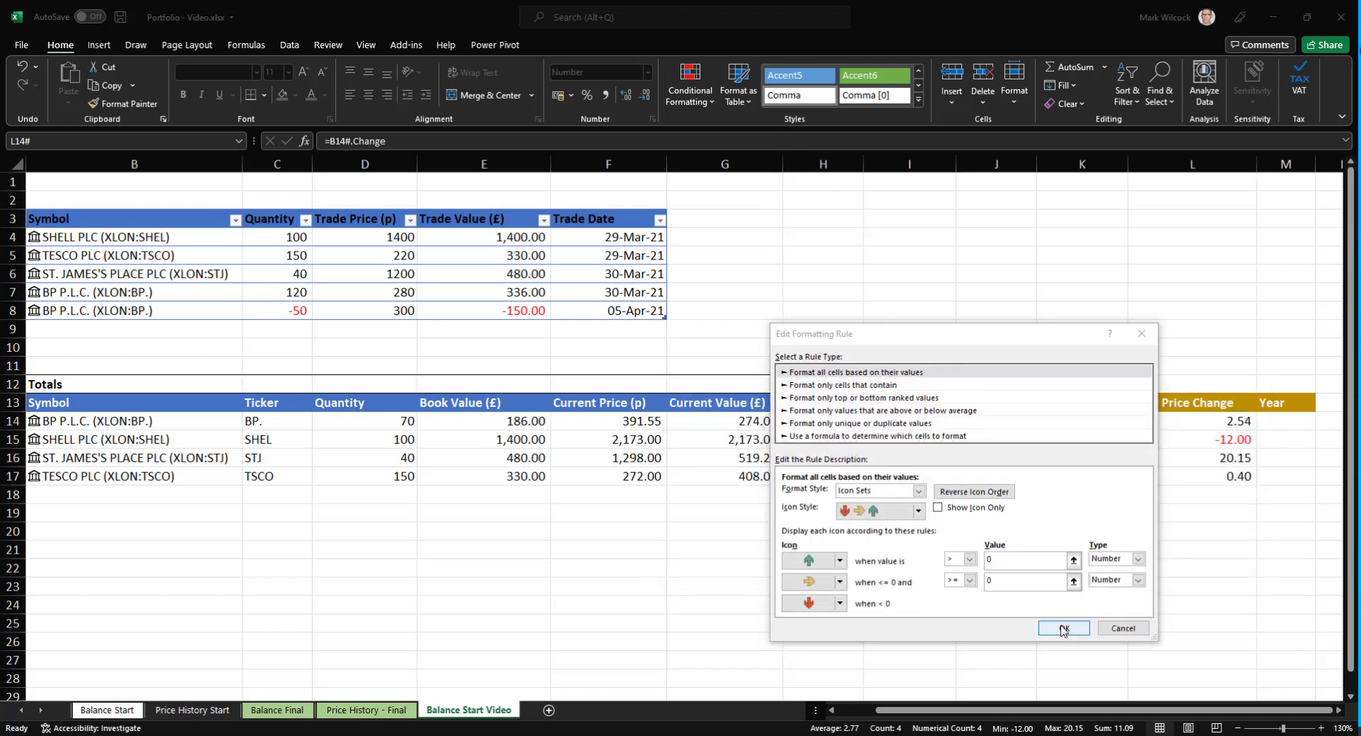
{"action": "left_click", "coordinate": [1064, 629]}
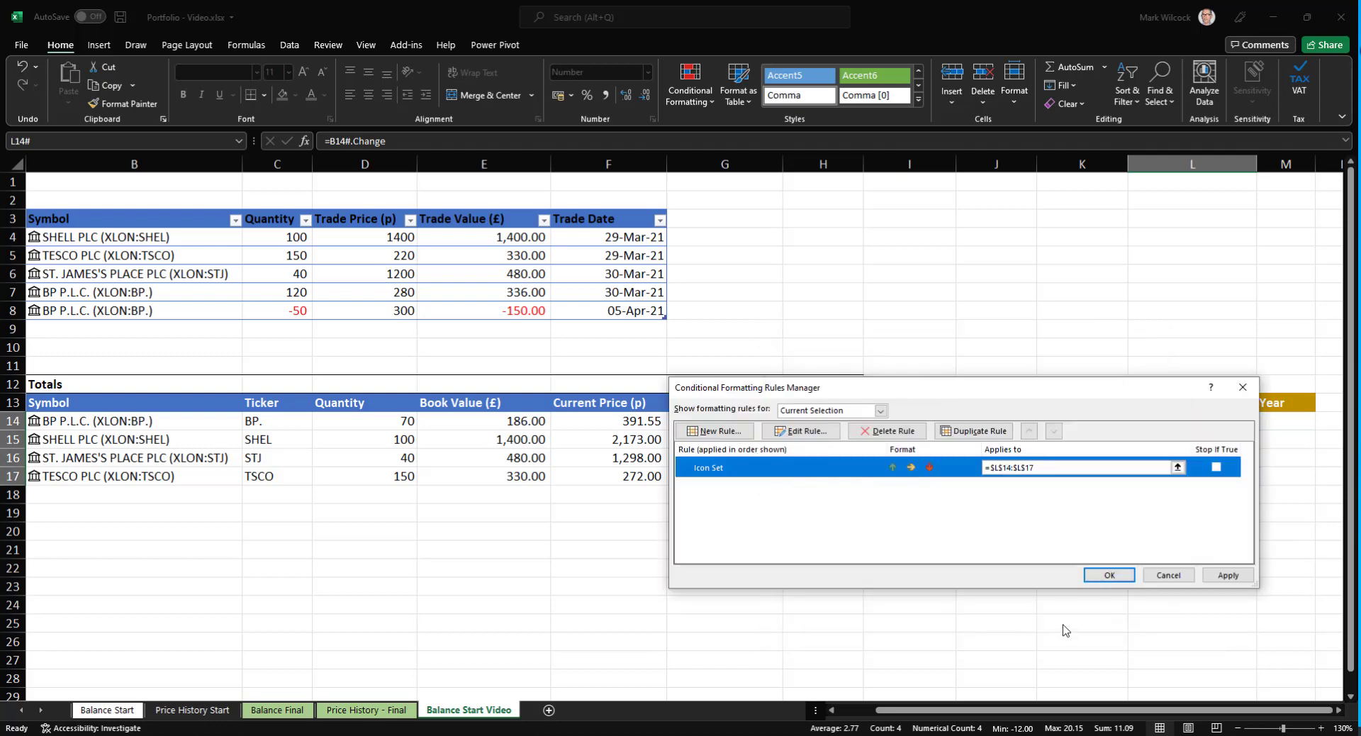
{"action": "left_click", "coordinate": [1109, 575]}
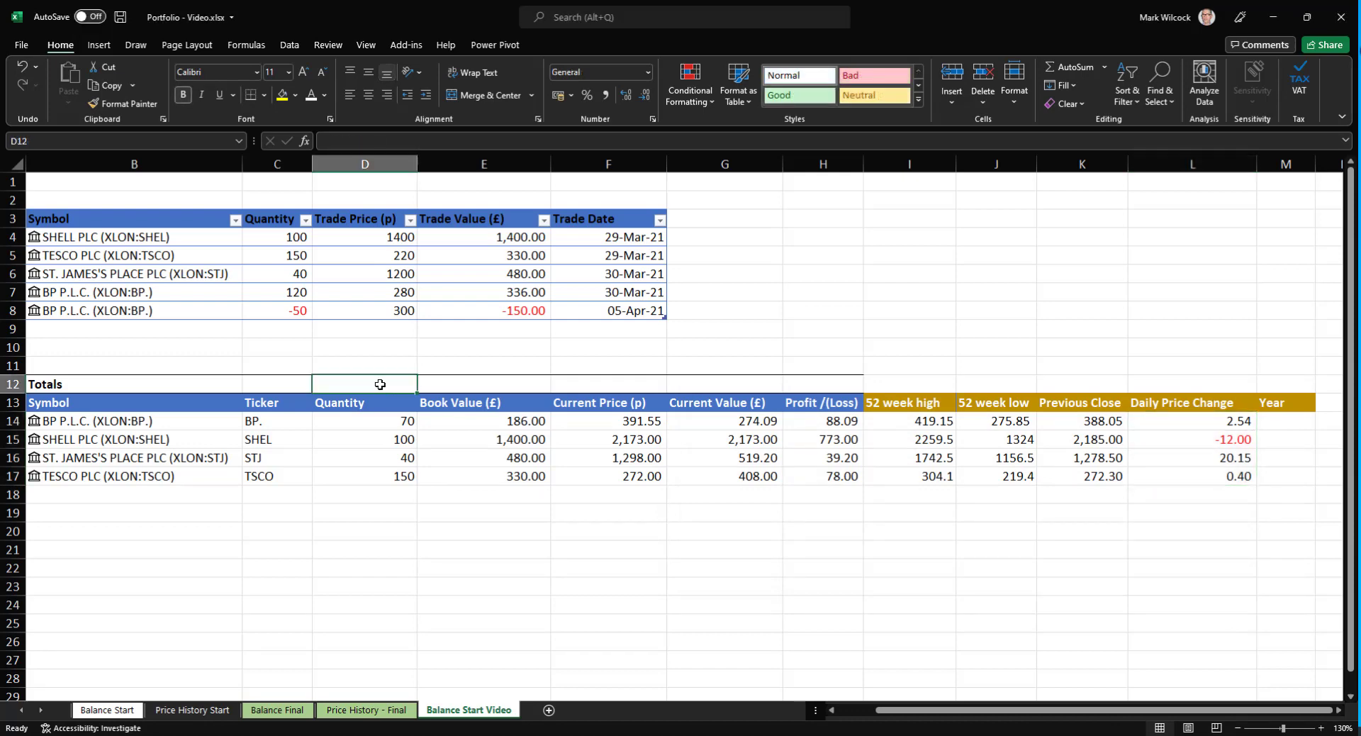
Enter =SUM(D14#) in D12 and copy it across the Totals row through H12.
{"action": "type", "text": "=SUM("}
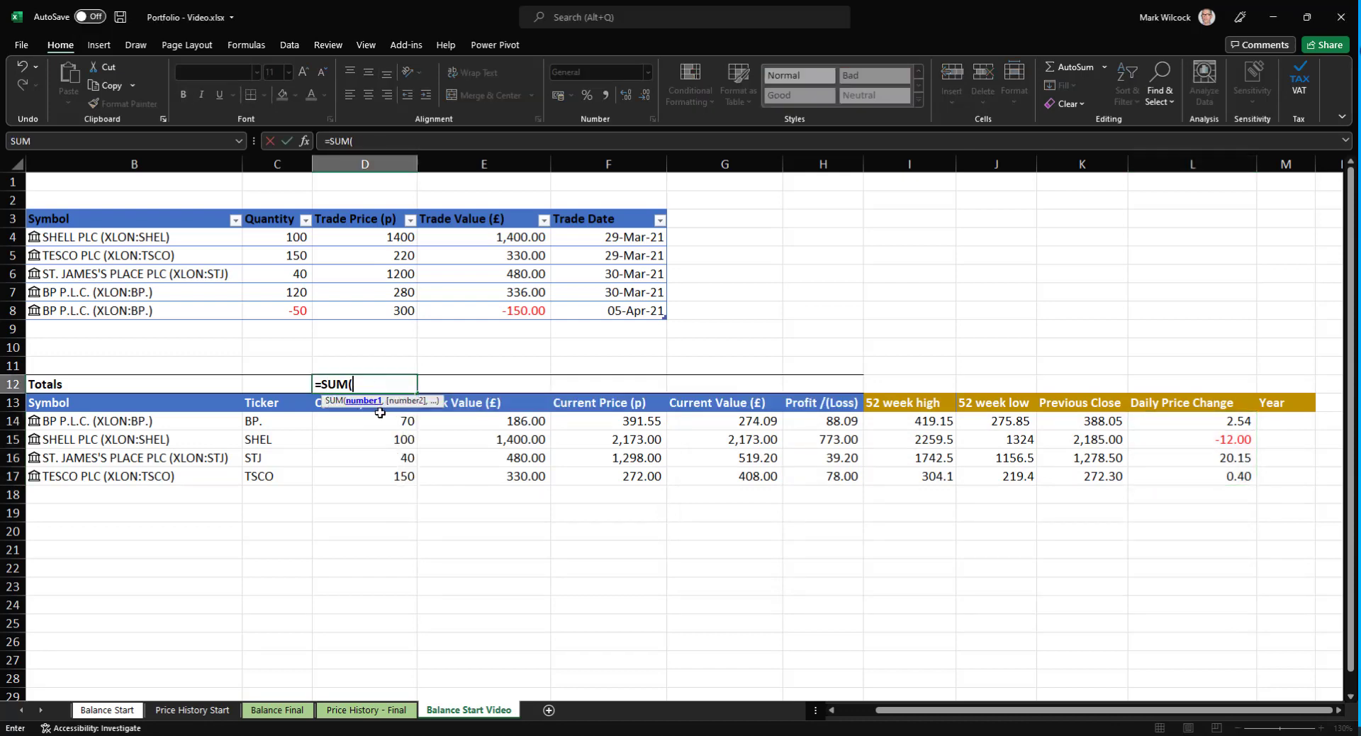
{"action": "left_click_drag", "start_coordinate": [381, 417], "coordinate": [387, 475]}
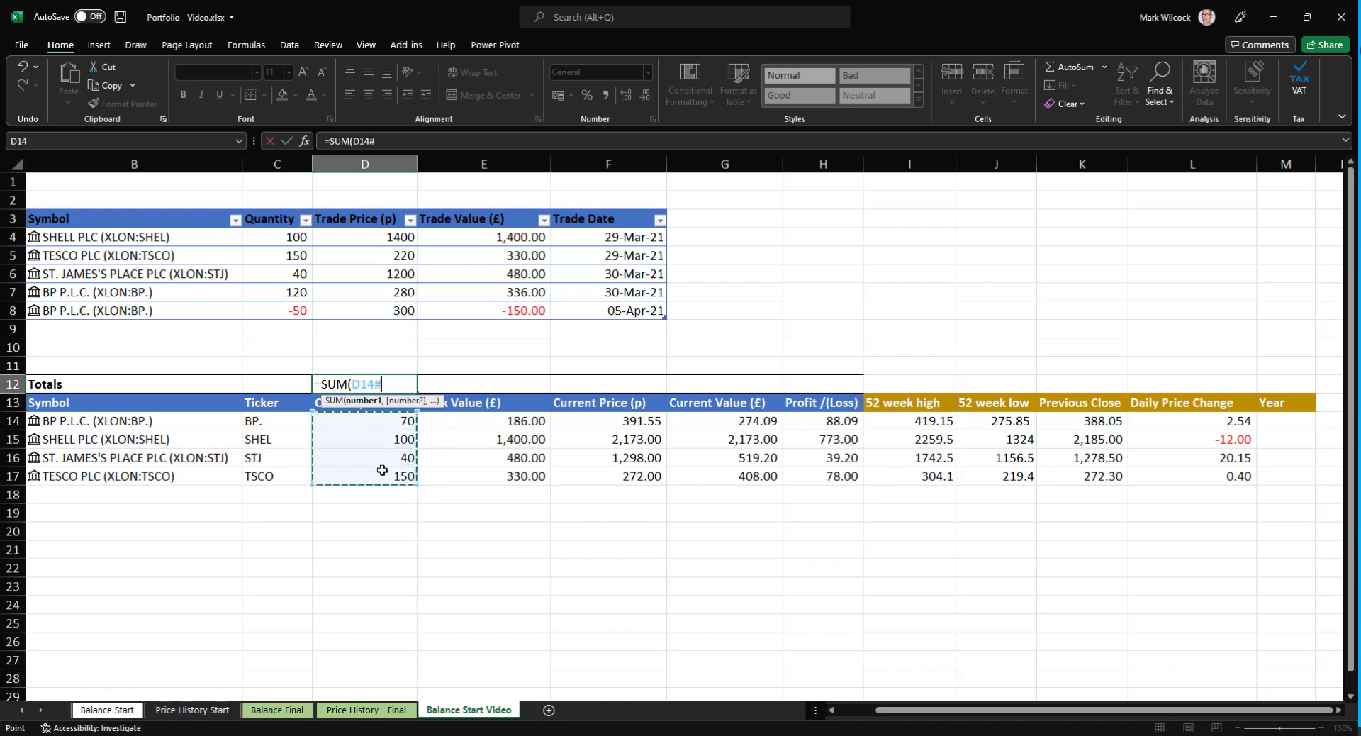
{"action": "type", "text": ")"}
{"action": "key", "text": "ctrl+Return"}
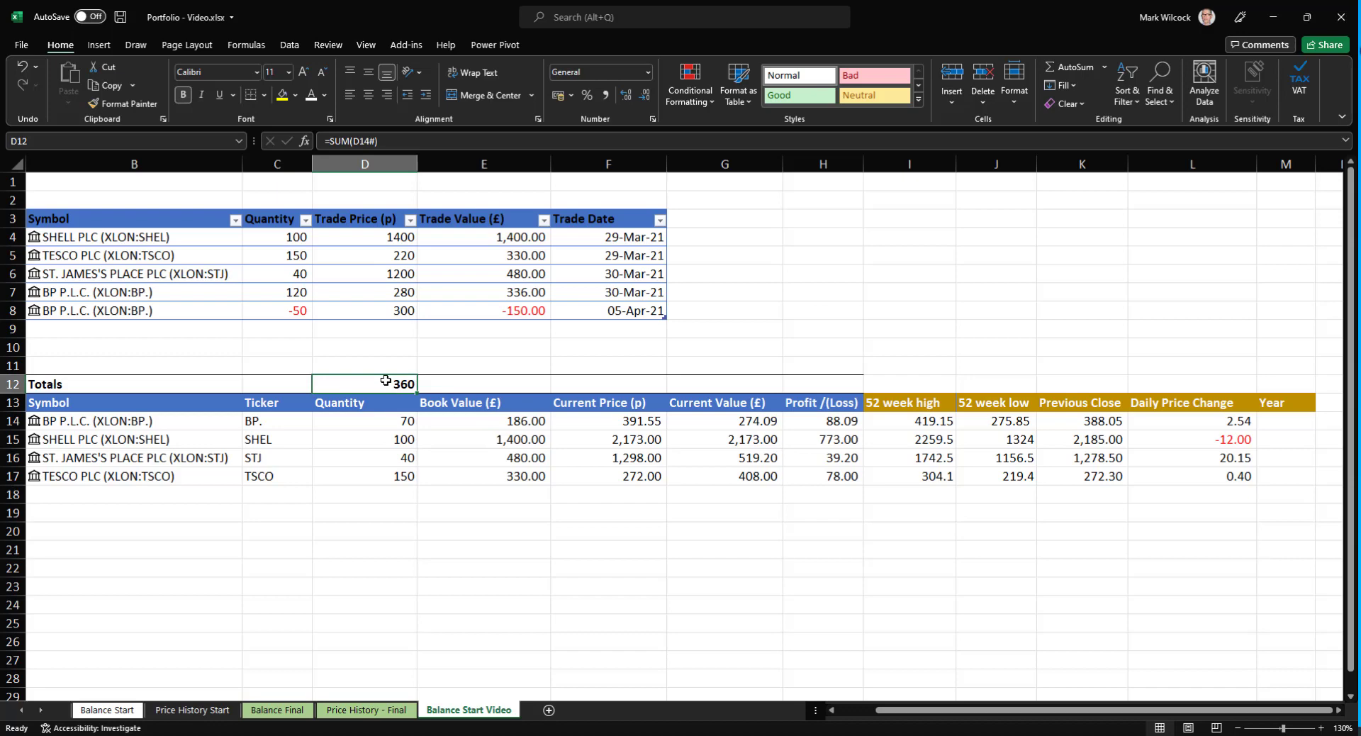
{"action": "key", "text": "ctrl+c"}
{"action": "key", "text": "shift+Right"}
{"action": "key", "text": "shift+Right"}
{"action": "key", "text": "shift+Right"}
{"action": "key", "text": "shift+Right"}
{"action": "key", "text": "ctrl+v"}
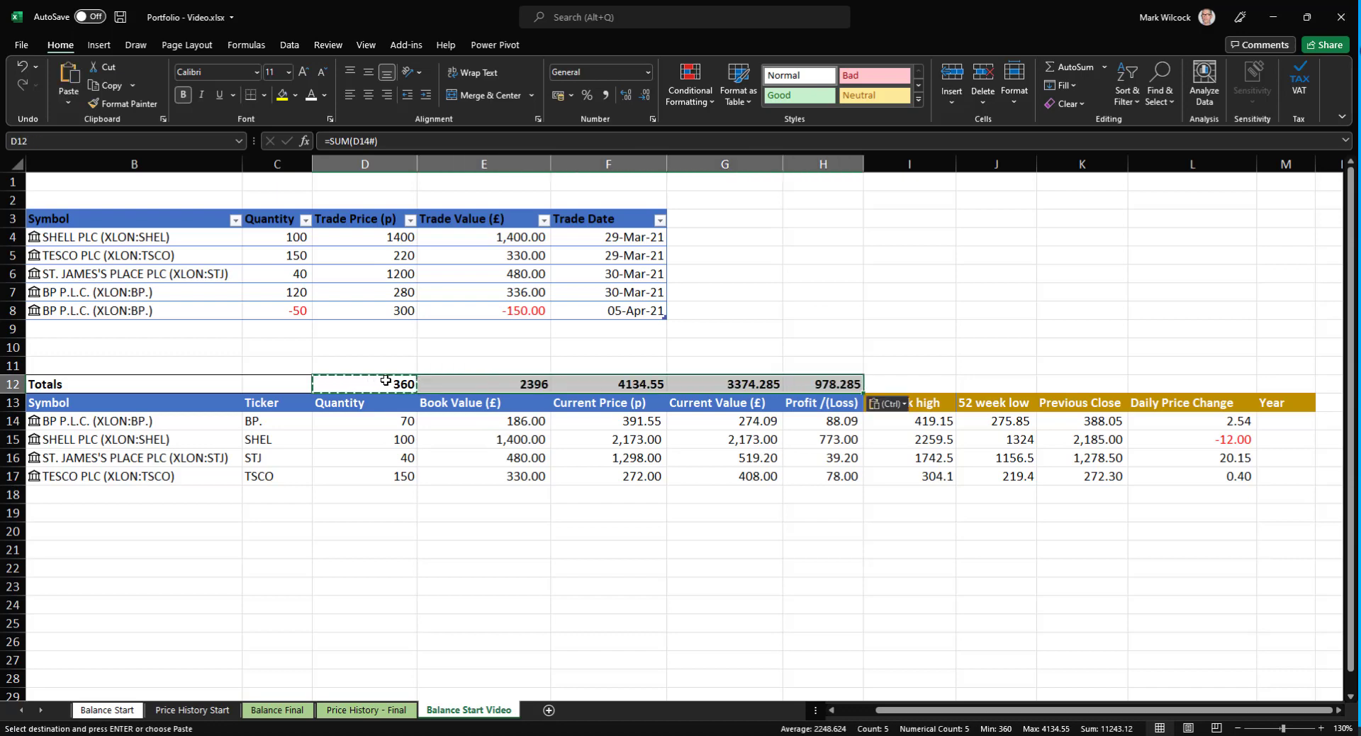
{"action": "left_click", "coordinate": [842, 384]}
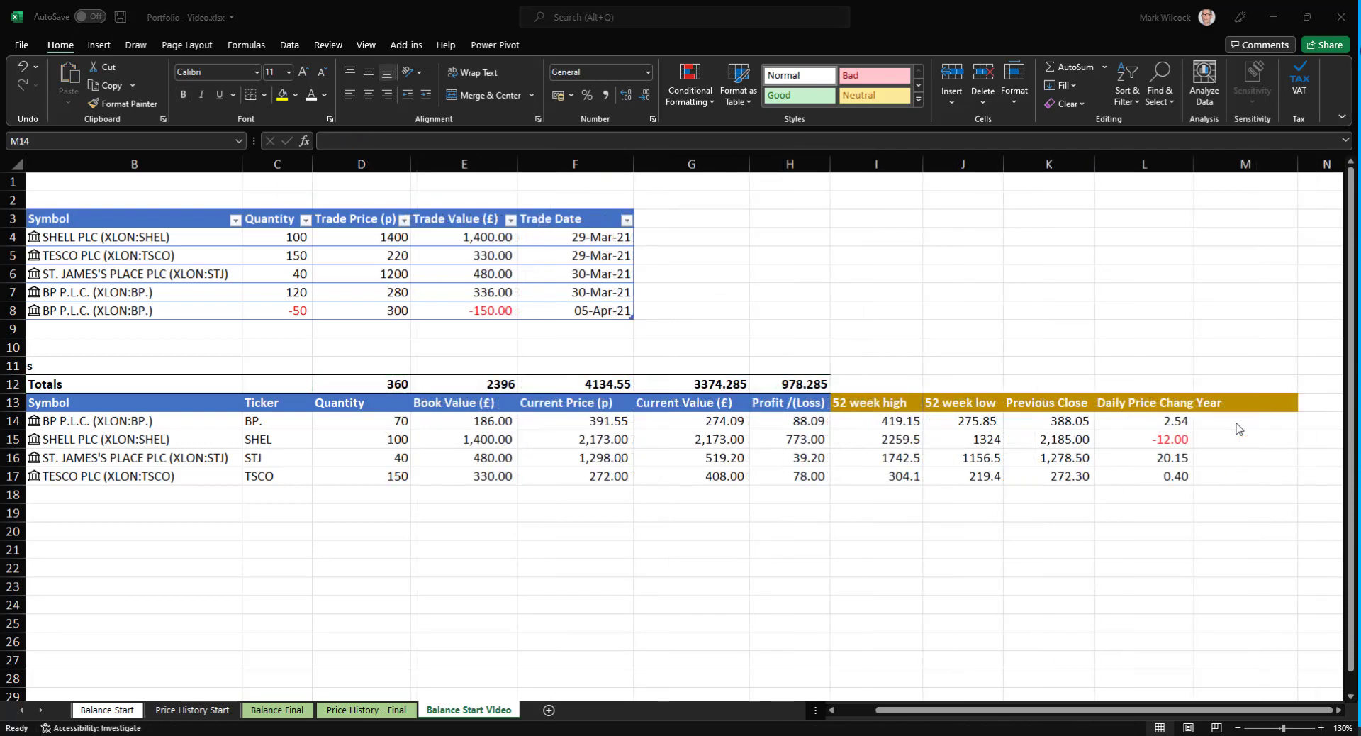
Select the Year cells M14:M17 in the Balances table.
{"action": "left_click", "coordinate": [1235, 422]}
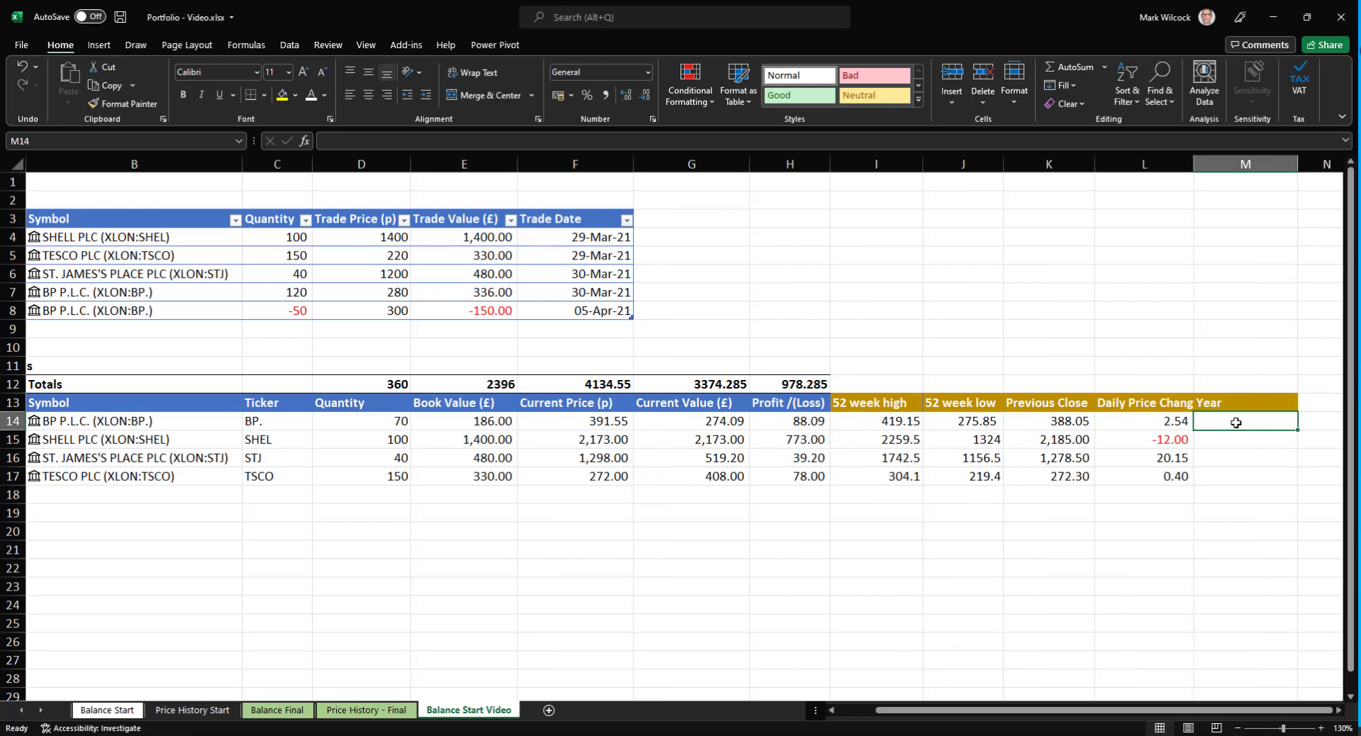
{"action": "left_click_drag", "start_coordinate": [1236, 423], "coordinate": [1234, 481]}
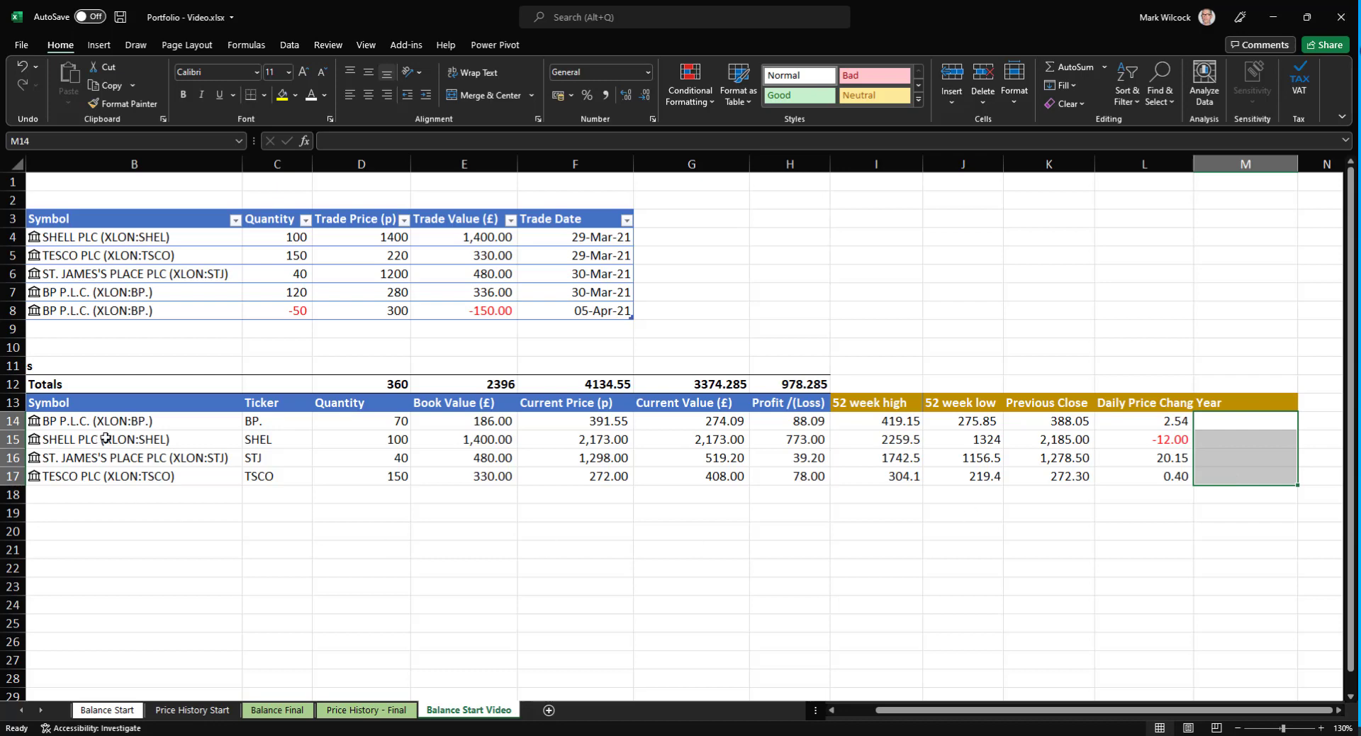
Add a new sheet and link C5 to the Balance Start Video Symbol list B14#.
{"action": "left_click", "coordinate": [548, 711]}
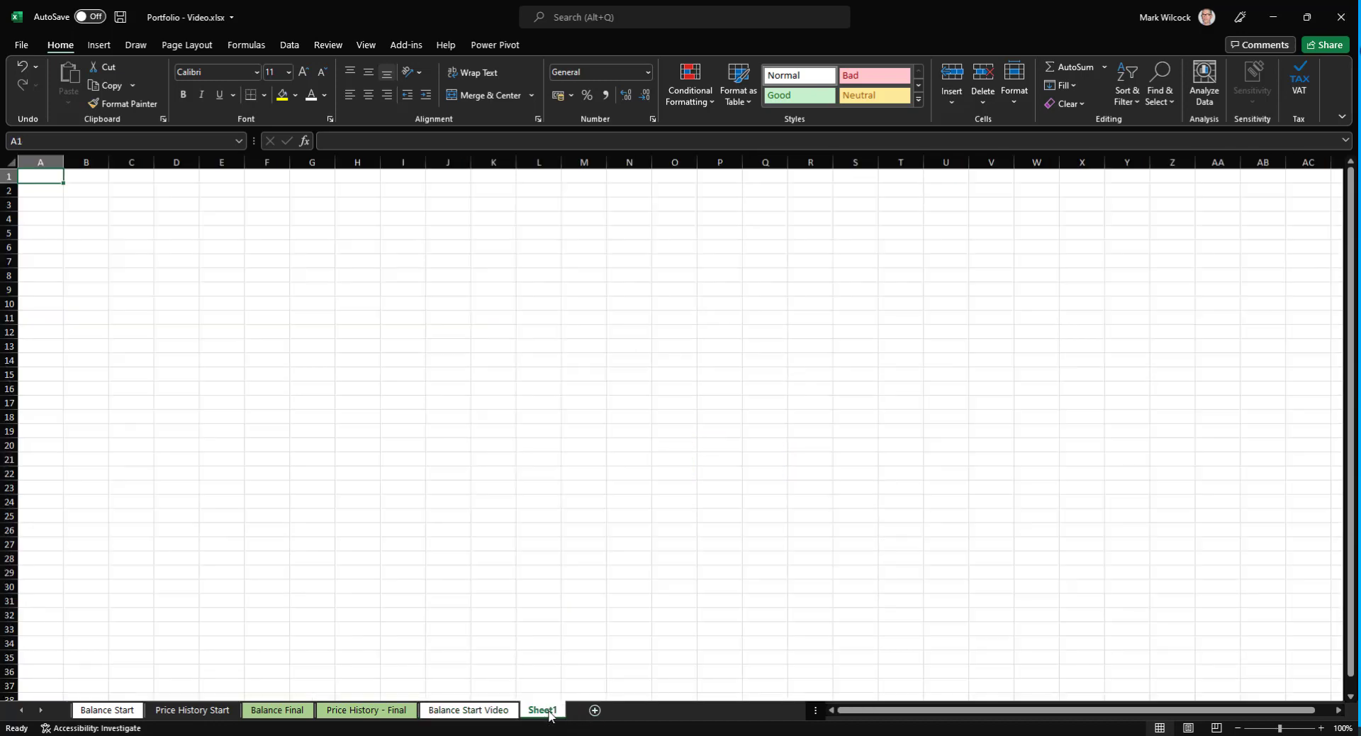
{"action": "left_click", "coordinate": [131, 233]}
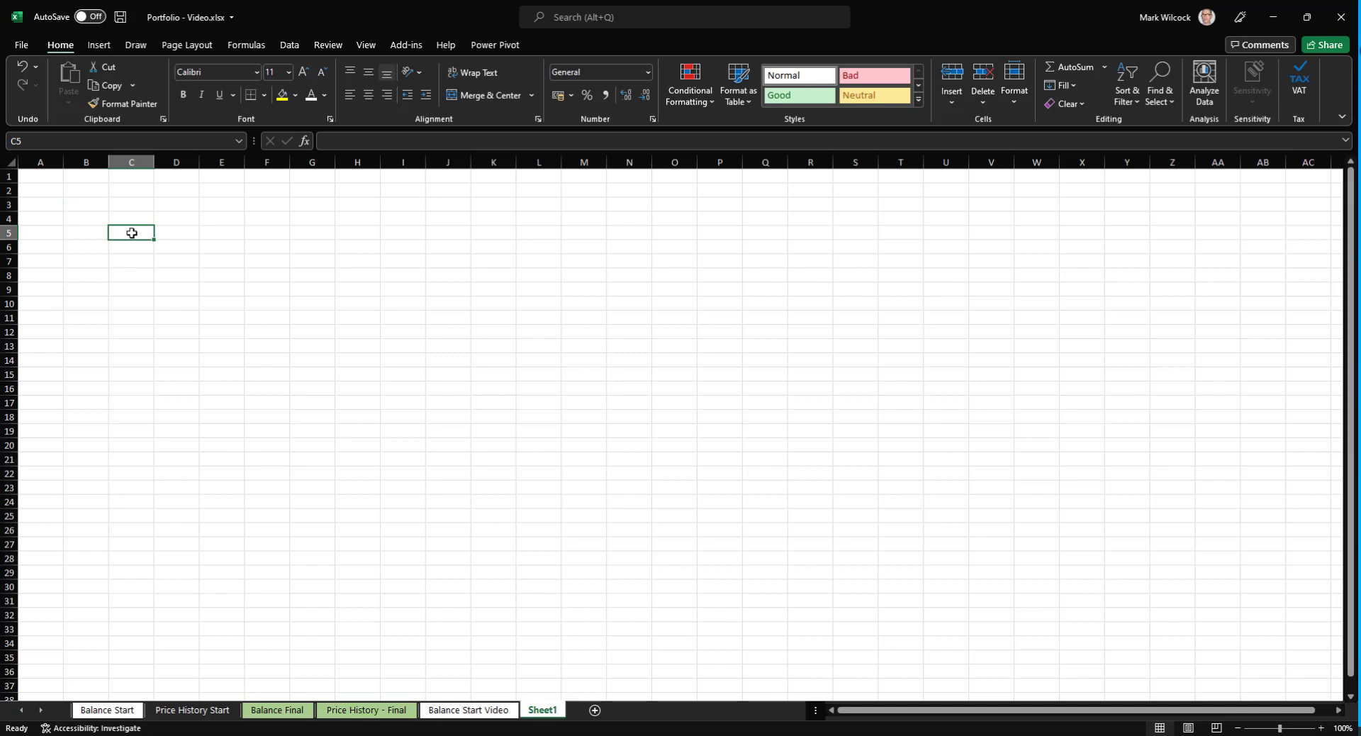
{"action": "type", "text": "="}
{"action": "left_click", "coordinate": [461, 711]}
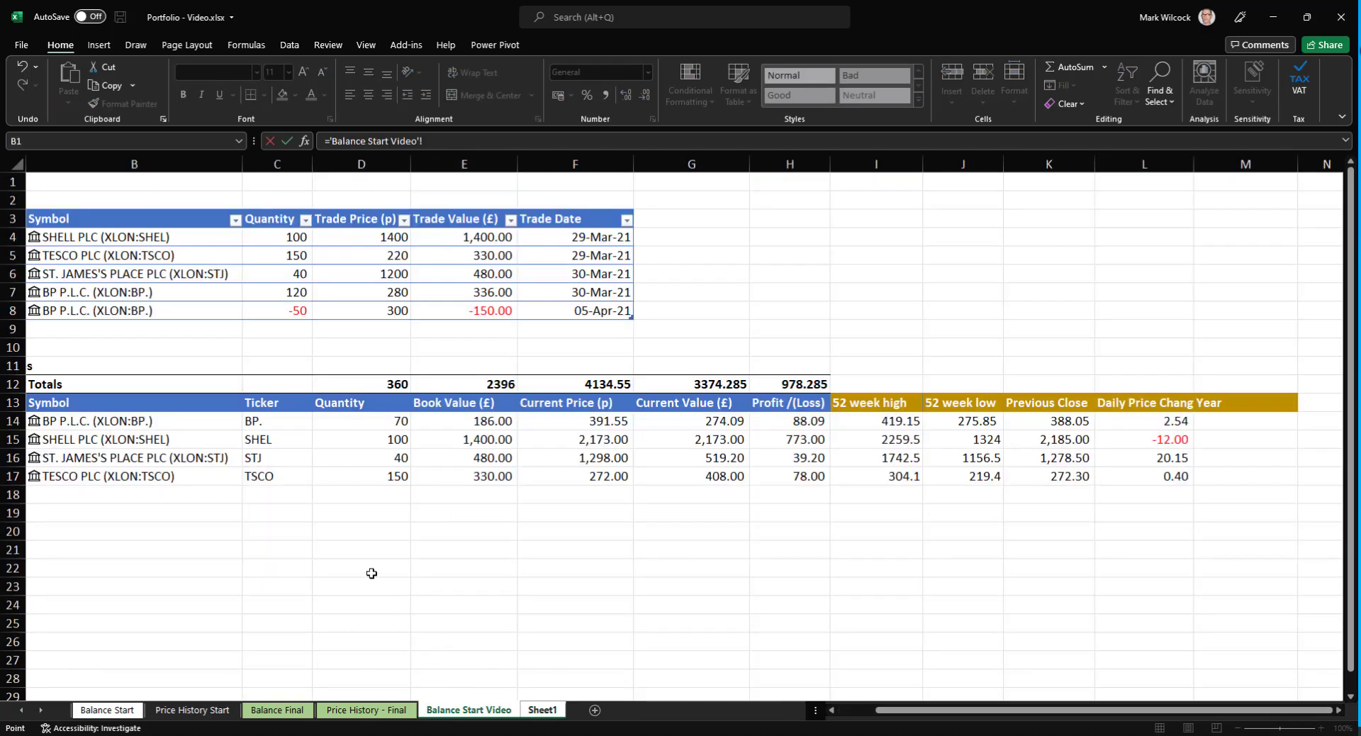
{"action": "left_click", "coordinate": [147, 430]}
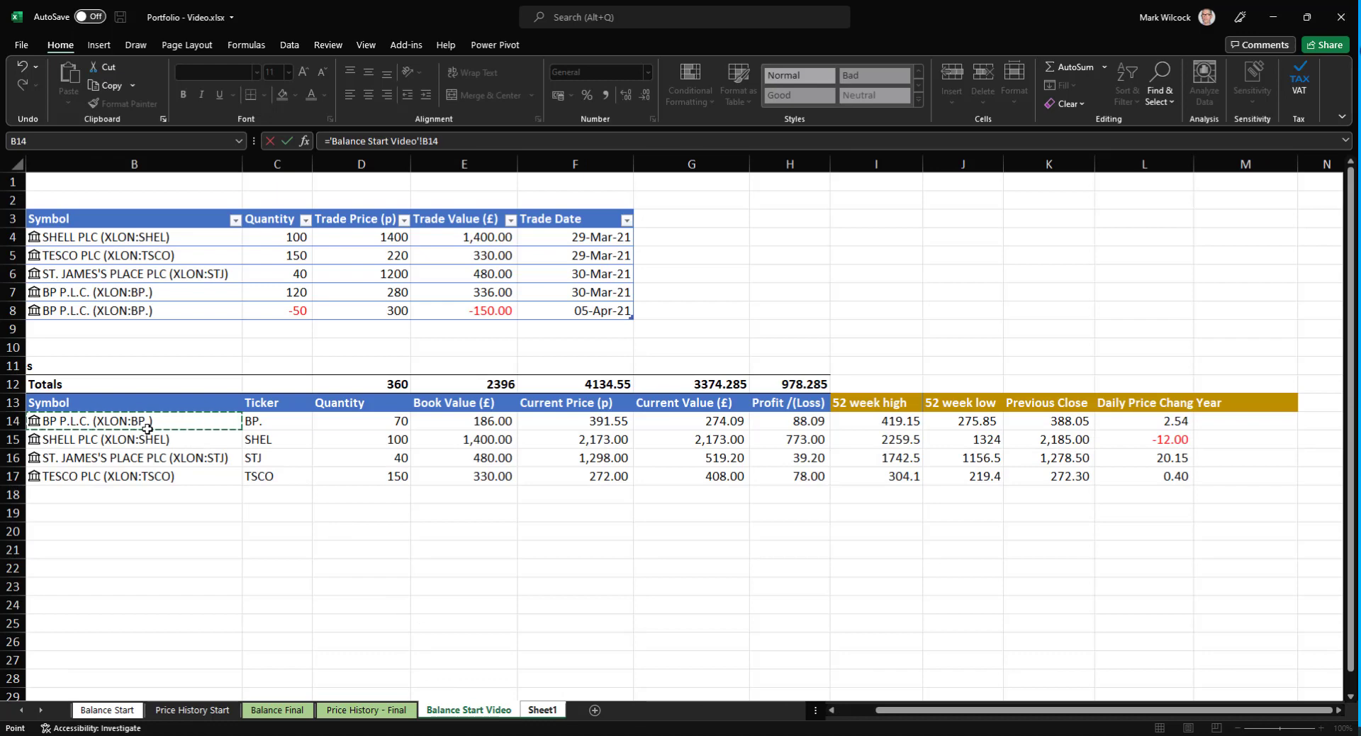
{"action": "left_click", "coordinate": [509, 146]}
{"action": "type", "text": "#"}
{"action": "key", "text": "Return"}
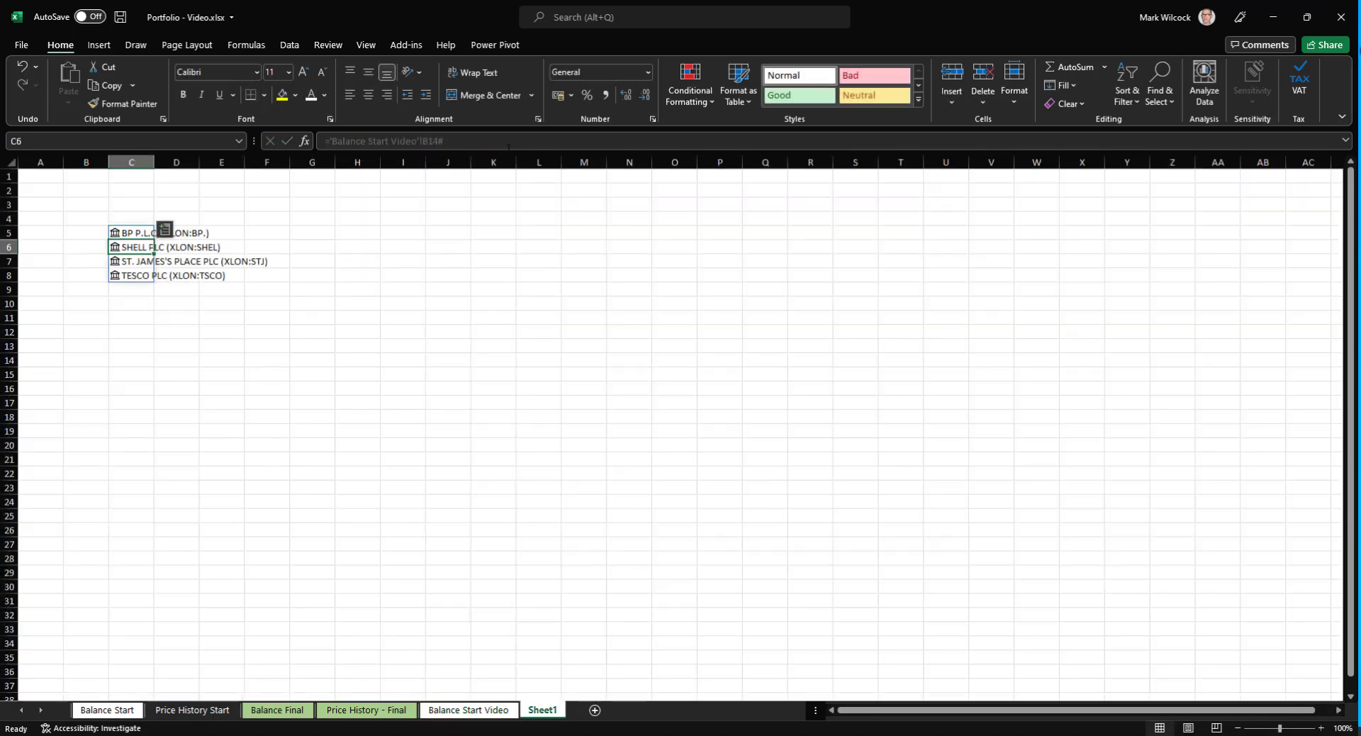
Widen column C and wrap the C5 formula in TRANSPOSE so the stocks spread across row 5.
{"action": "left_click_drag", "start_coordinate": [155, 163], "coordinate": [227, 165]}
{"action": "left_click", "coordinate": [133, 233]}
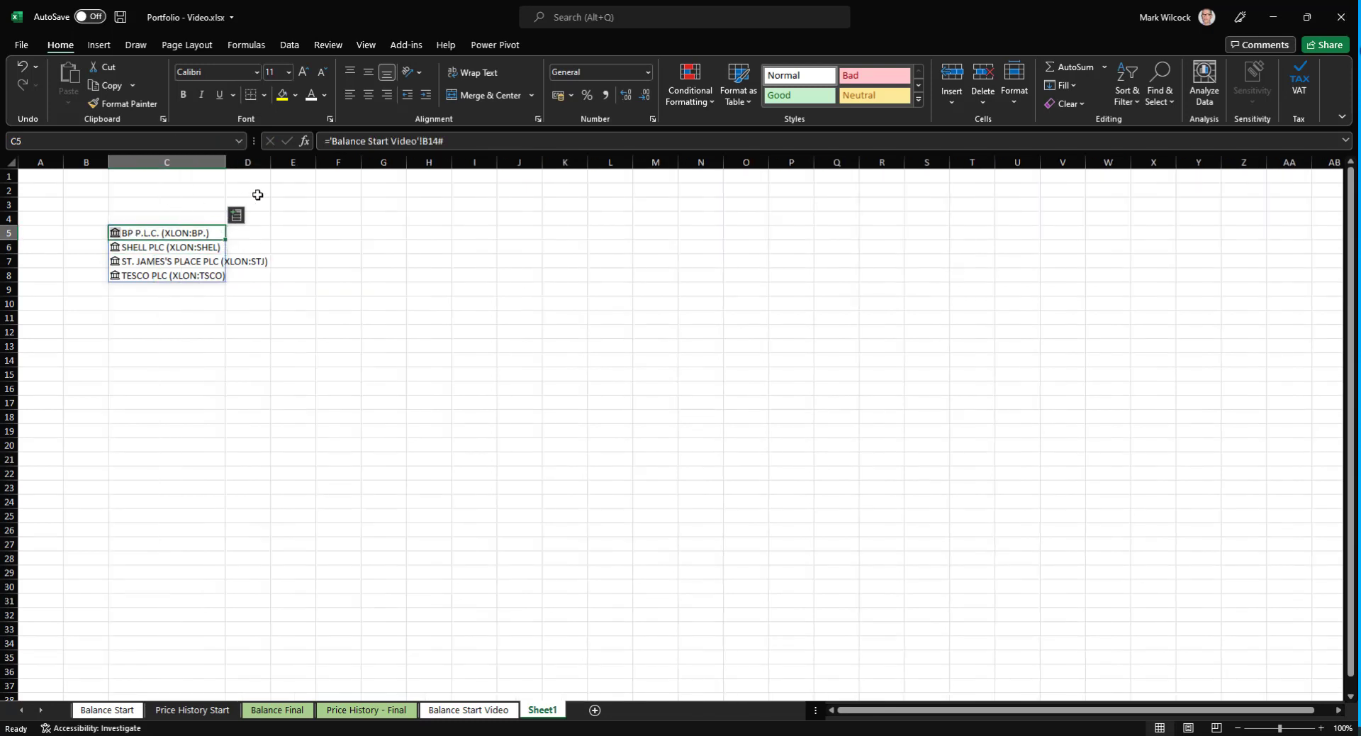
{"action": "key", "text": "F2"}
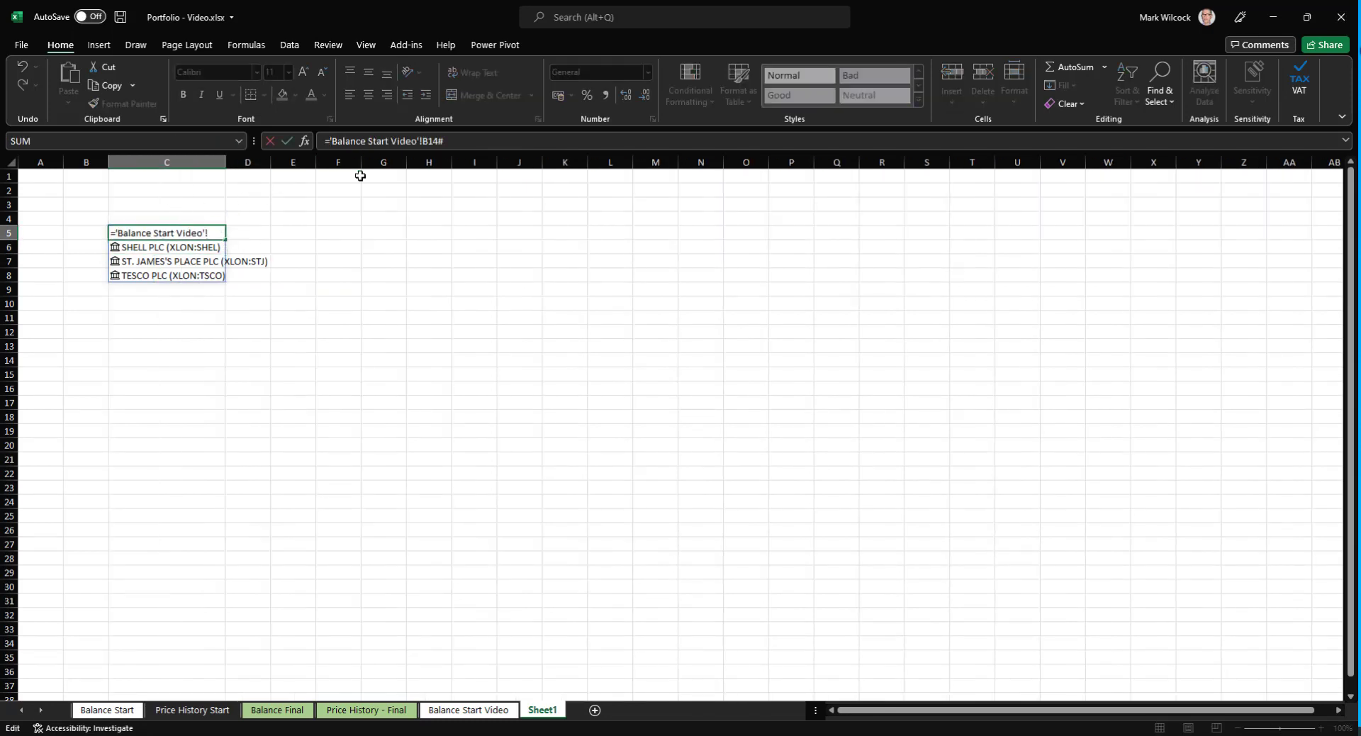
{"action": "key", "text": "Home"}
{"action": "key", "text": "Right"}
{"action": "type", "text": "transpos"}
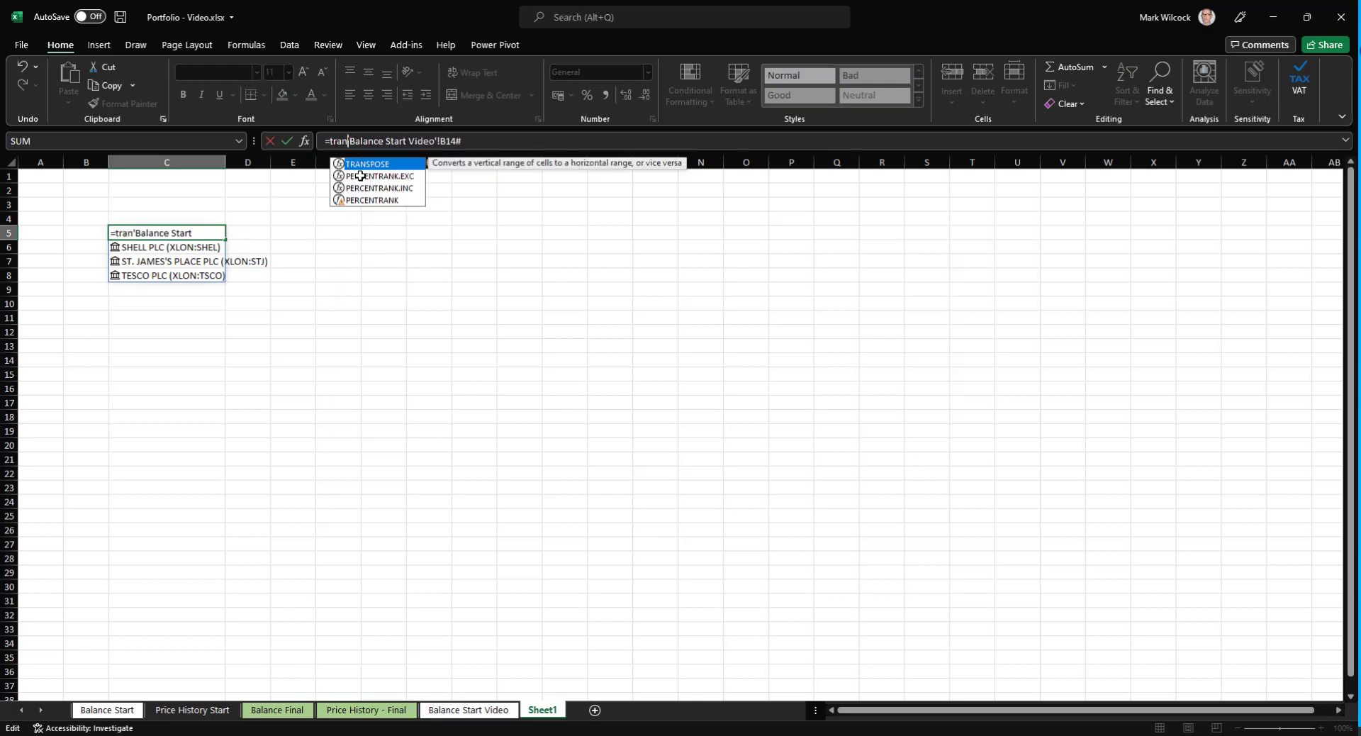
{"action": "type", "text": "e("}
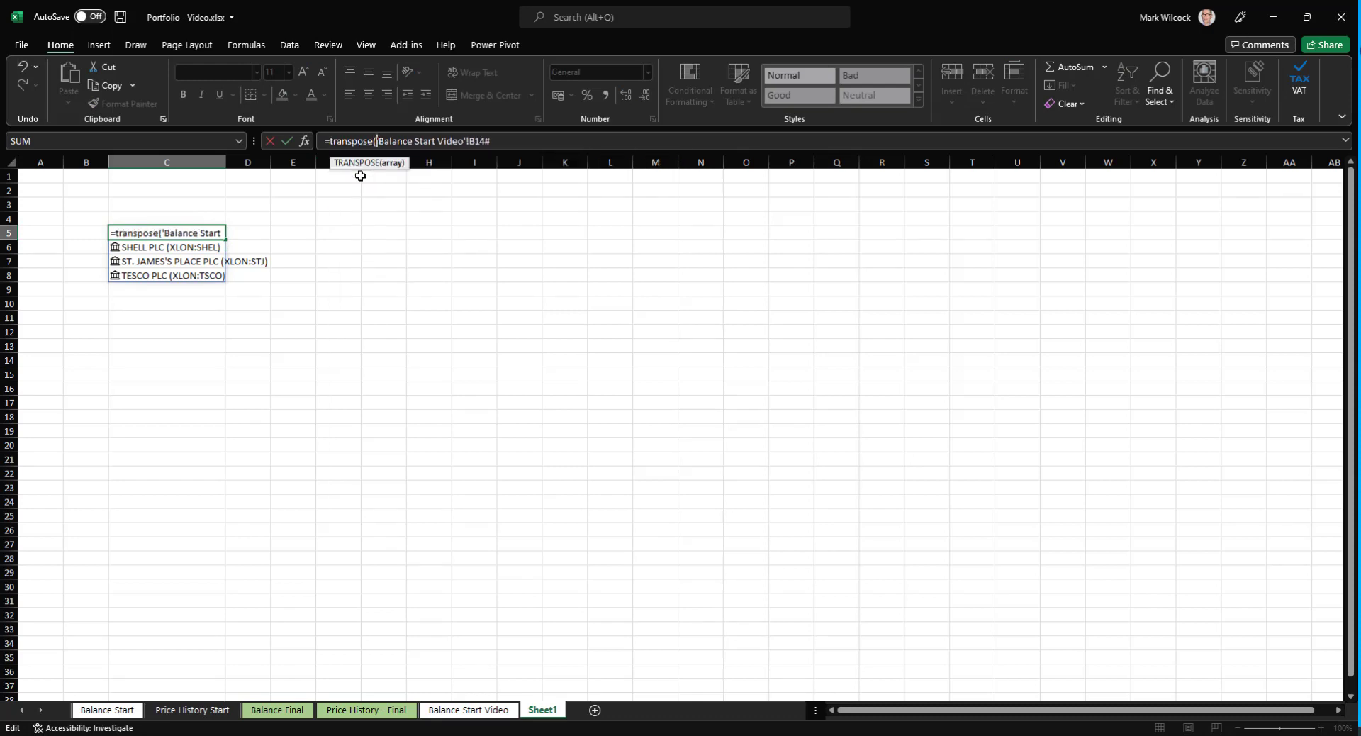
{"action": "key", "text": "End"}
{"action": "type", "text": ")"}
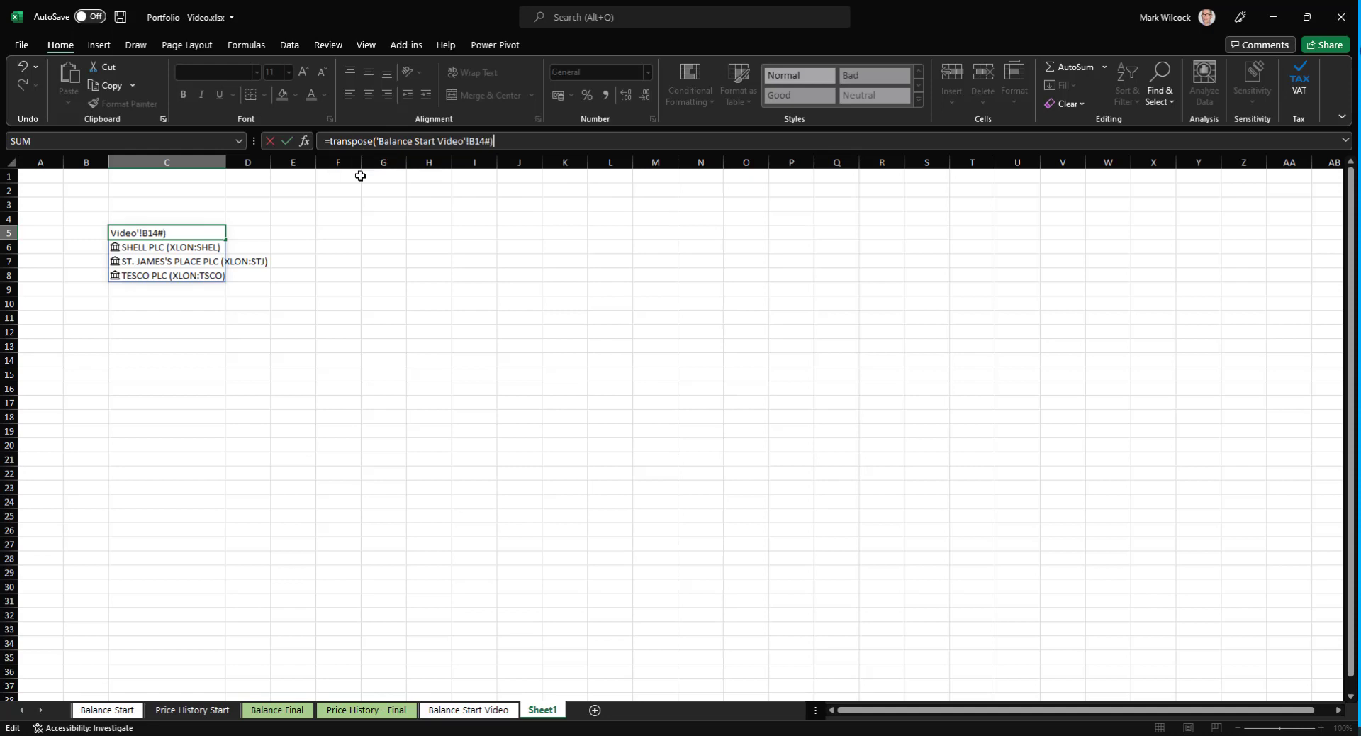
{"action": "key", "text": "Return"}
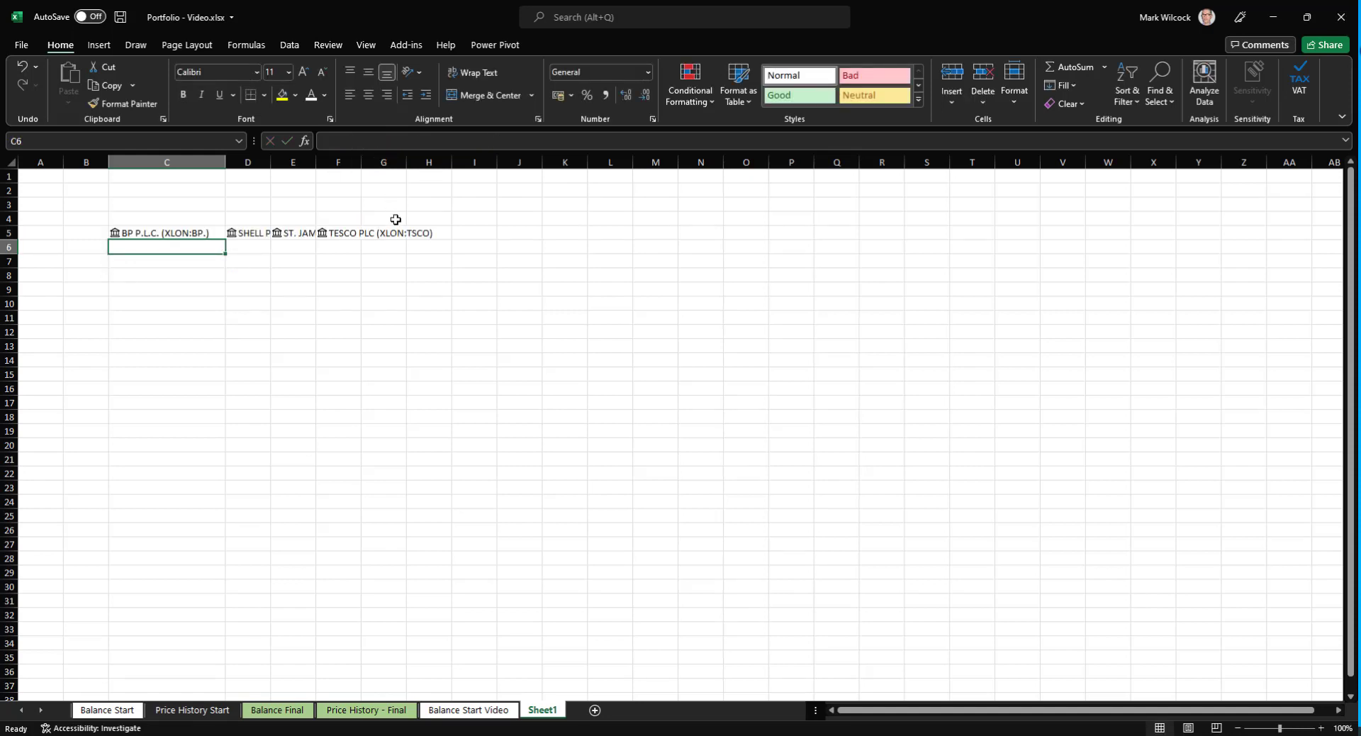
{"action": "left_click", "coordinate": [165, 228]}
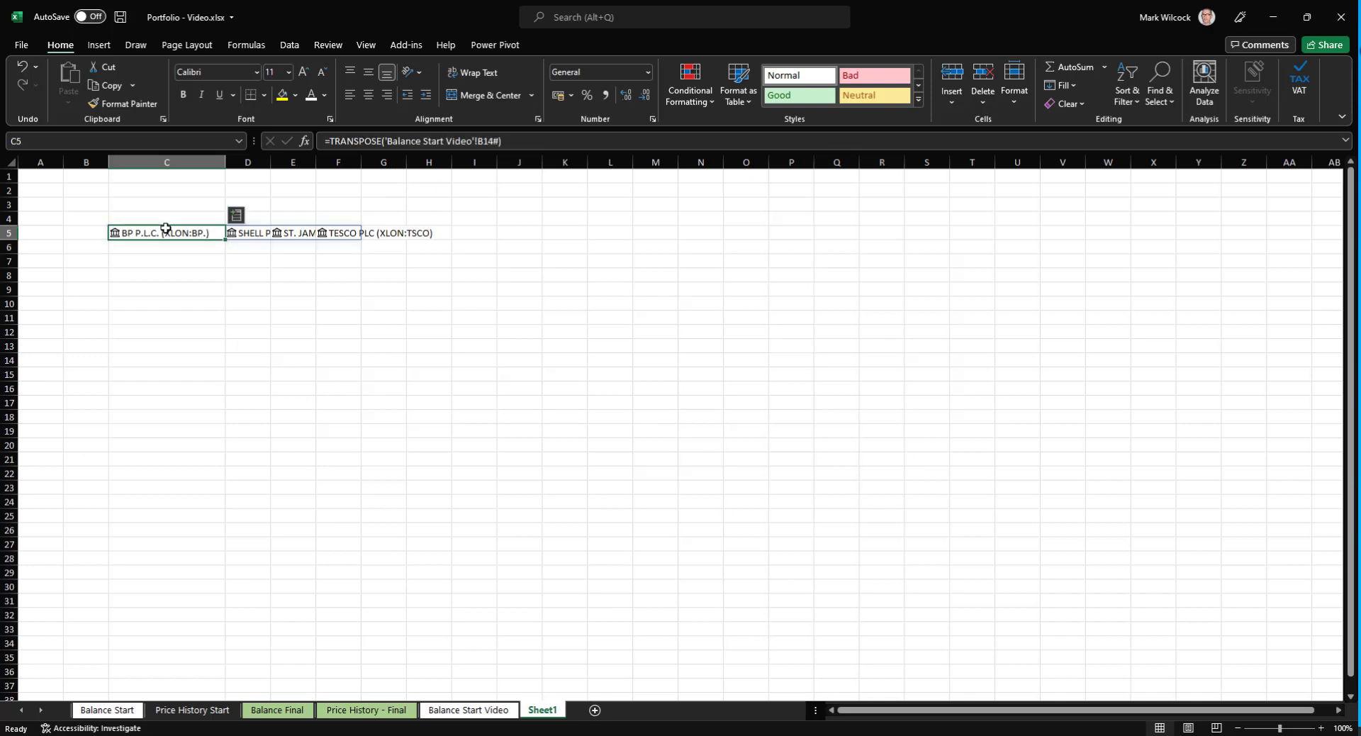
Enter =C5 in K5 so it repeats BP P.L.C.
{"action": "left_click", "coordinate": [576, 235]}
{"action": "type", "text": "="}
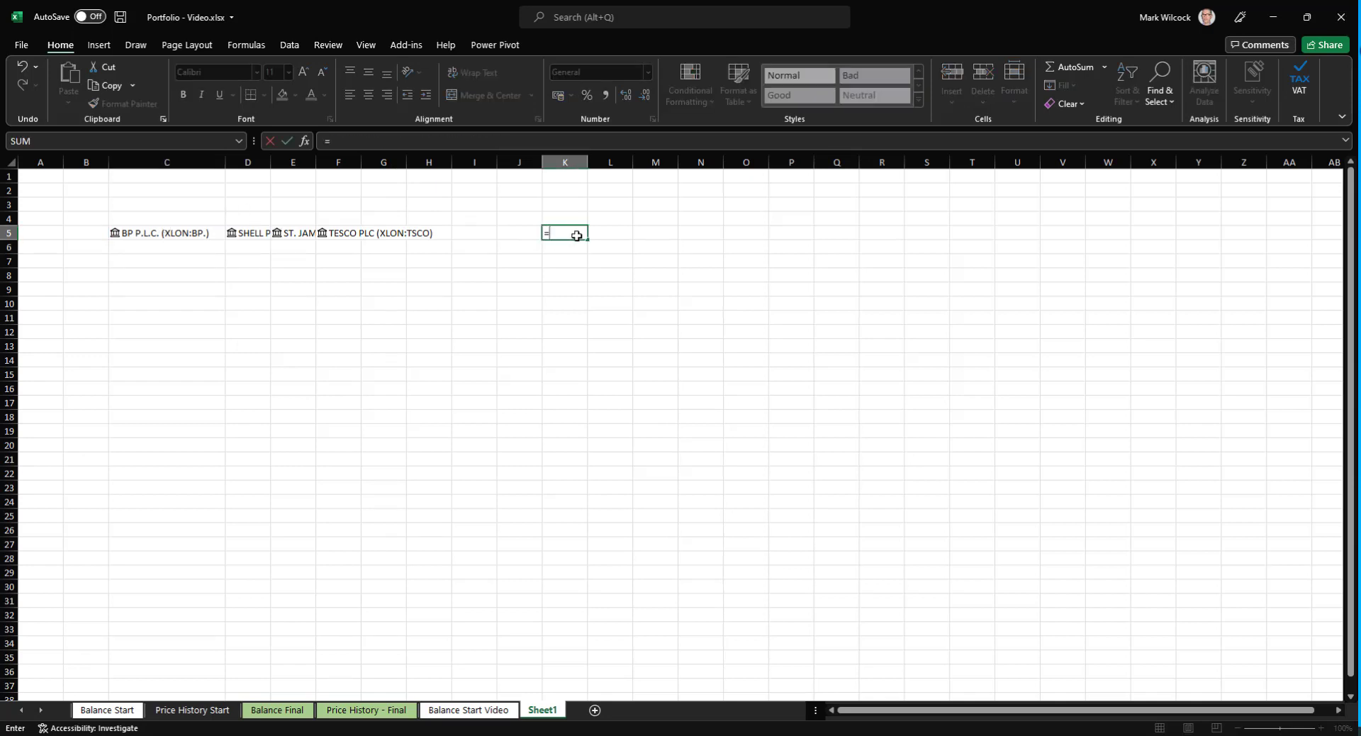
{"action": "left_click", "coordinate": [195, 231]}
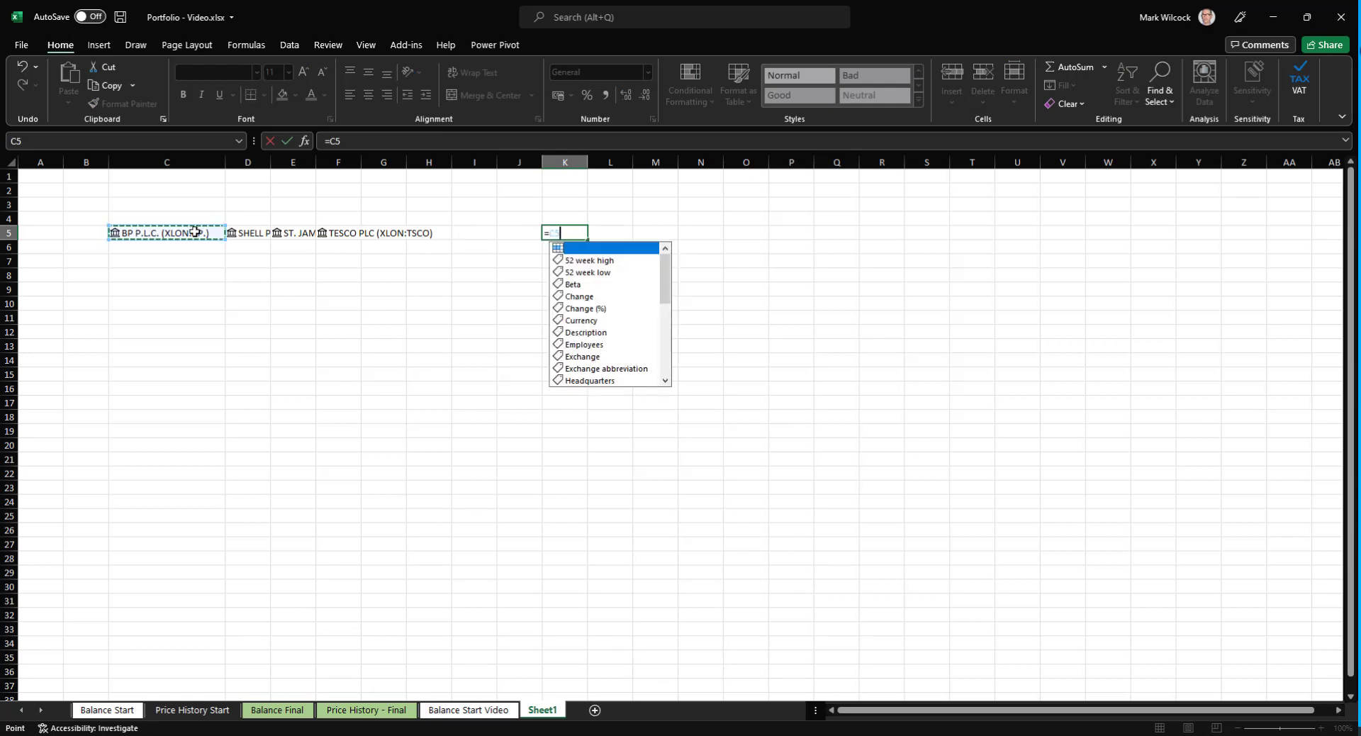
{"action": "key", "text": "Return"}
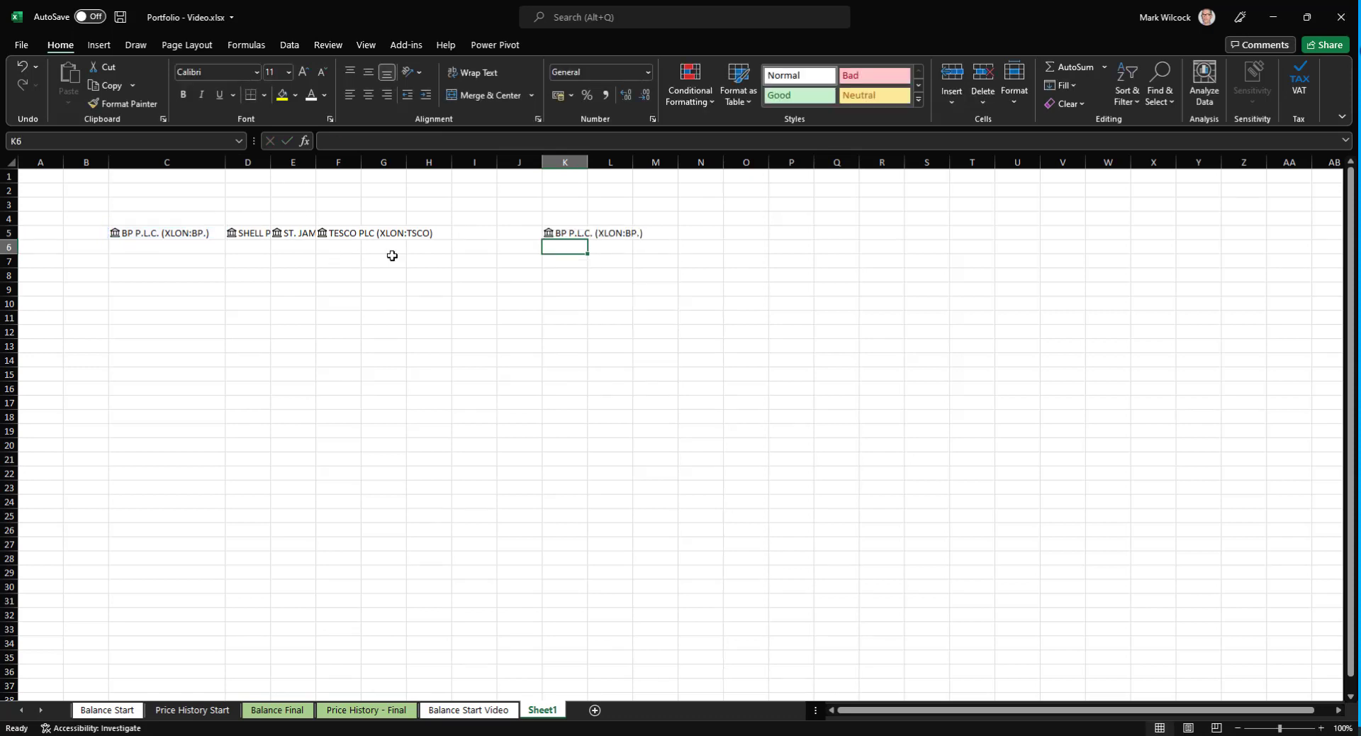
{"action": "left_click", "coordinate": [556, 232]}
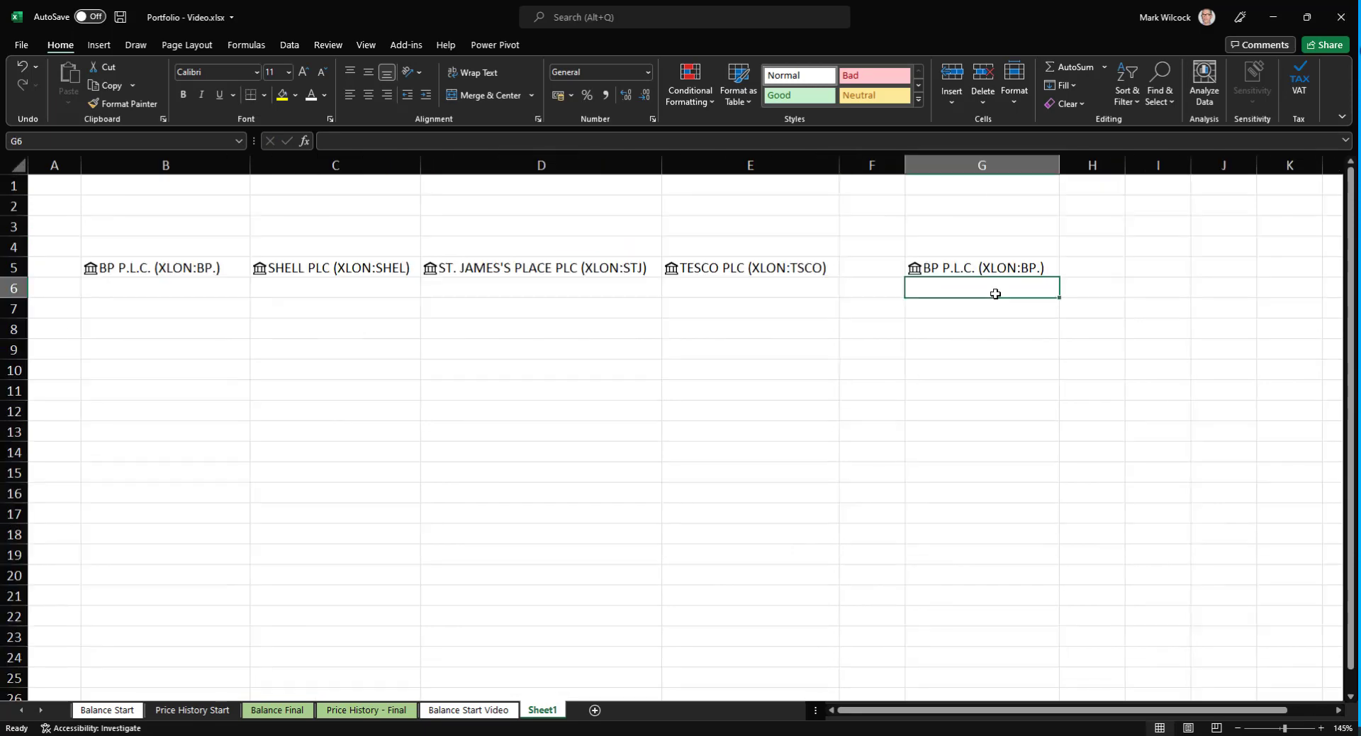
{"action": "type", "text": "="}
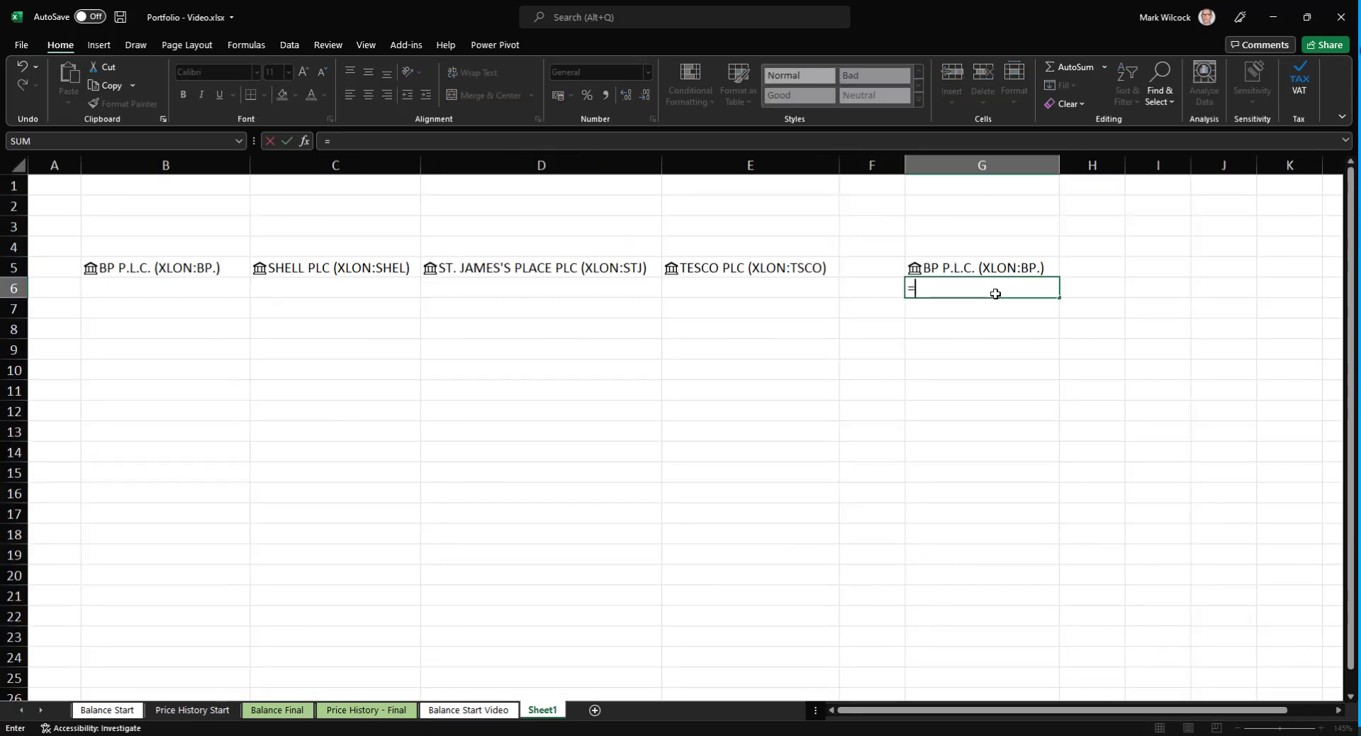
{"action": "type", "text": "stock"}
Enter =STOCKHISTORY(G5, TODAY()-365, TODAY(),0,1,0,1,5) in G6 for BP's year of prices with headers.
{"action": "key", "text": "Tab"}
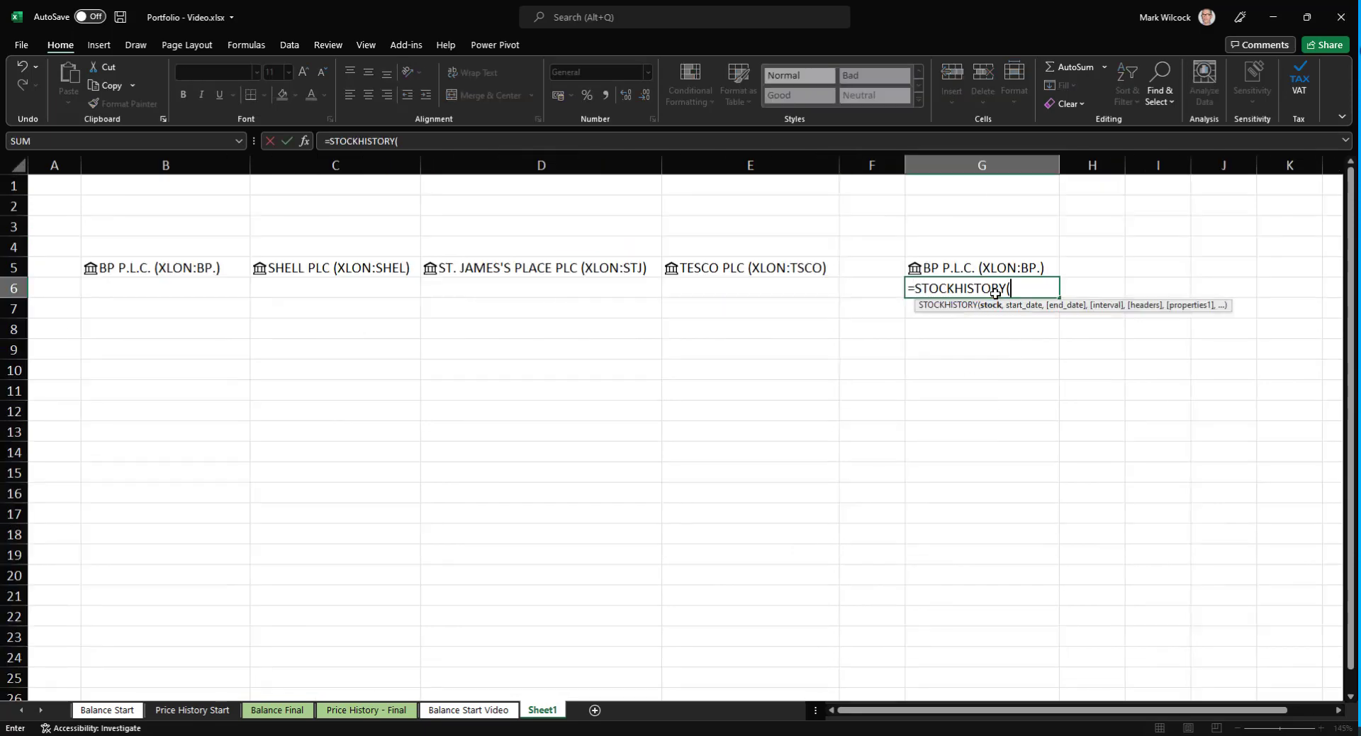
{"action": "left_click", "coordinate": [1002, 268]}
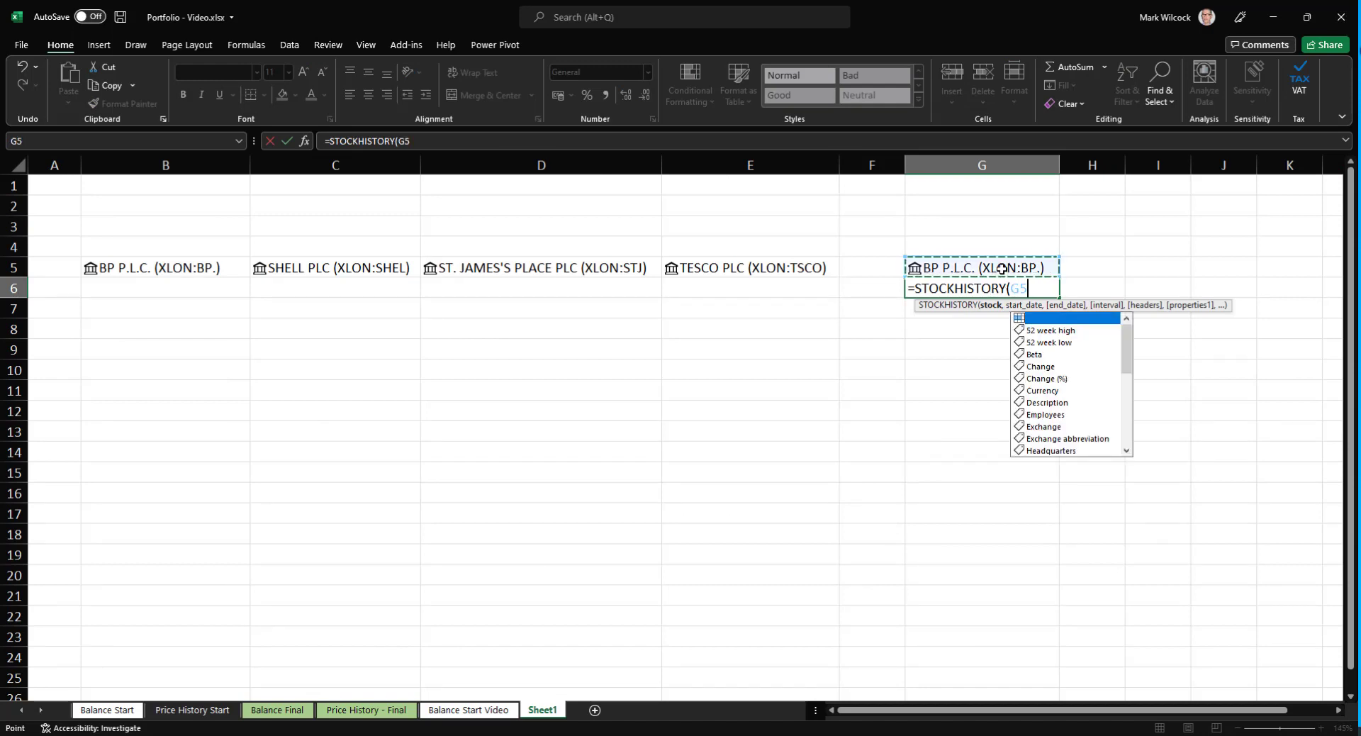
{"action": "type", "text": ","}
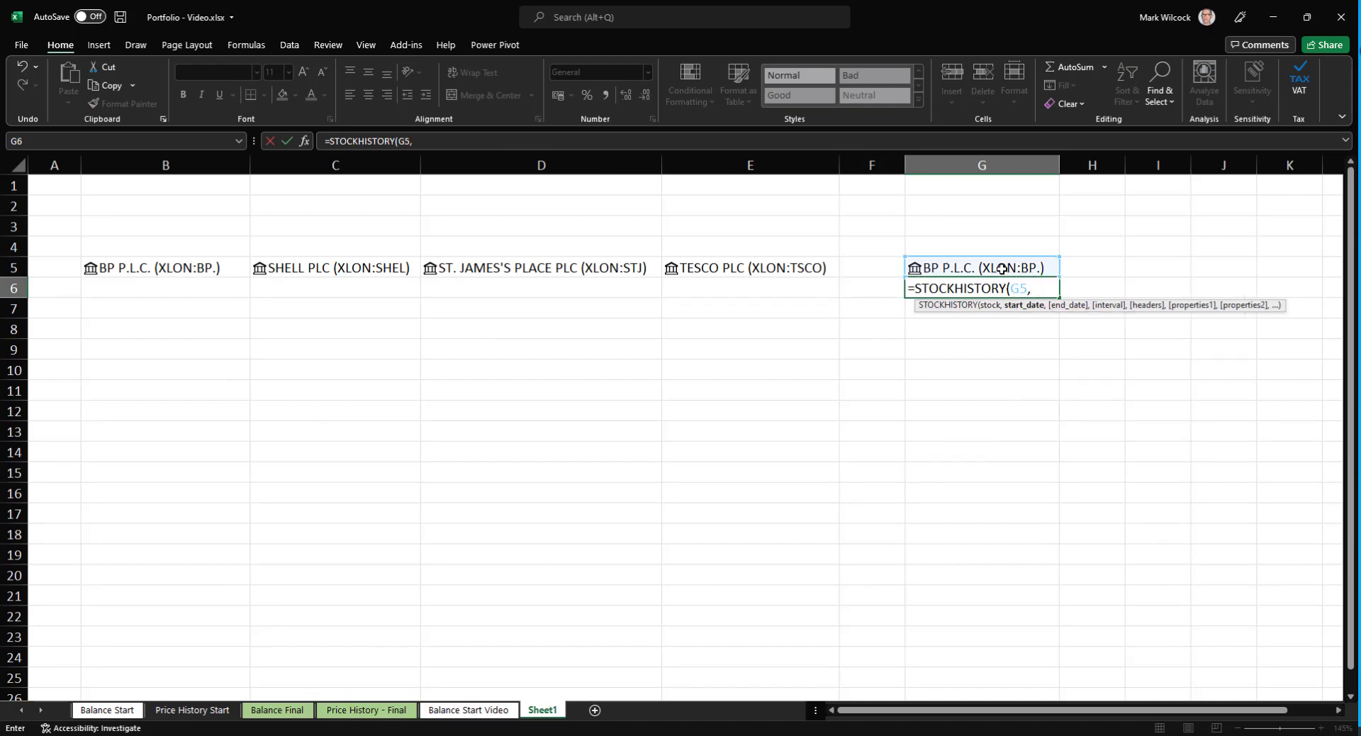
{"action": "type", "text": " TODAY"}
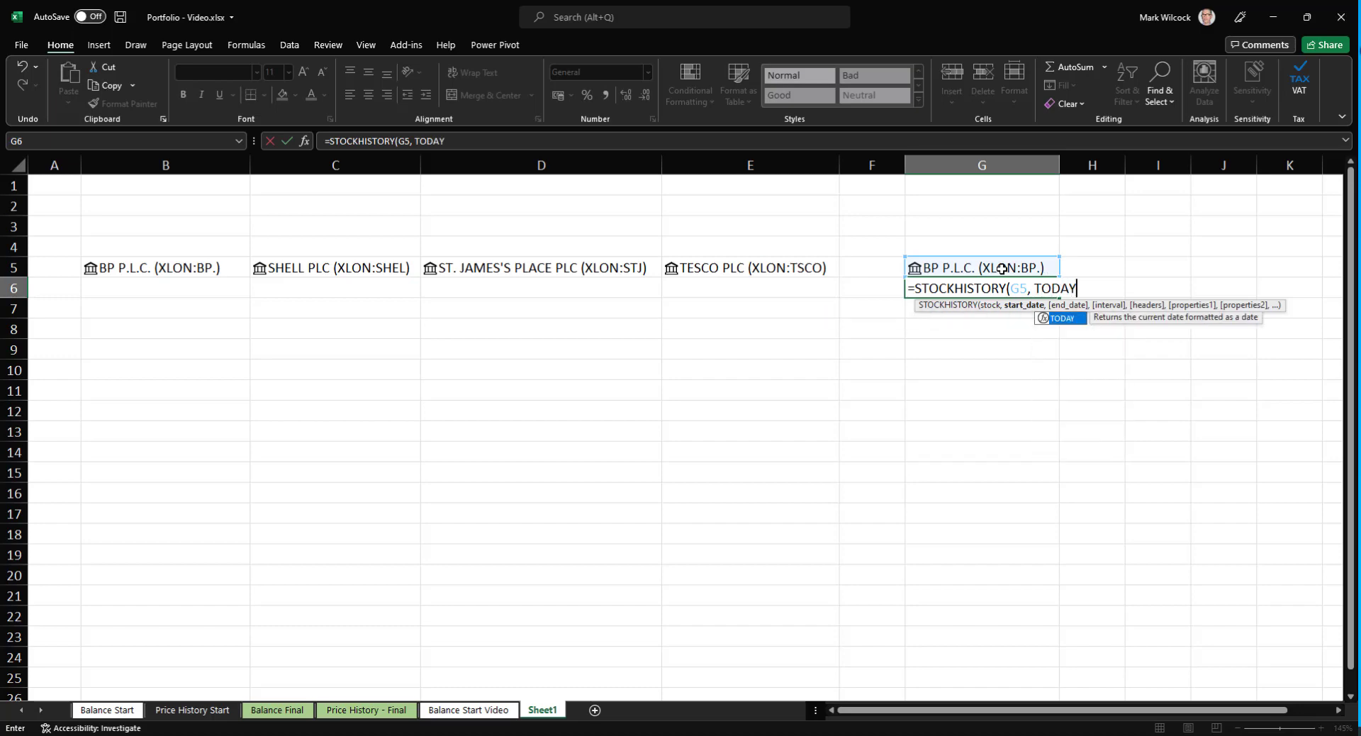
{"action": "type", "text": "()-365"}
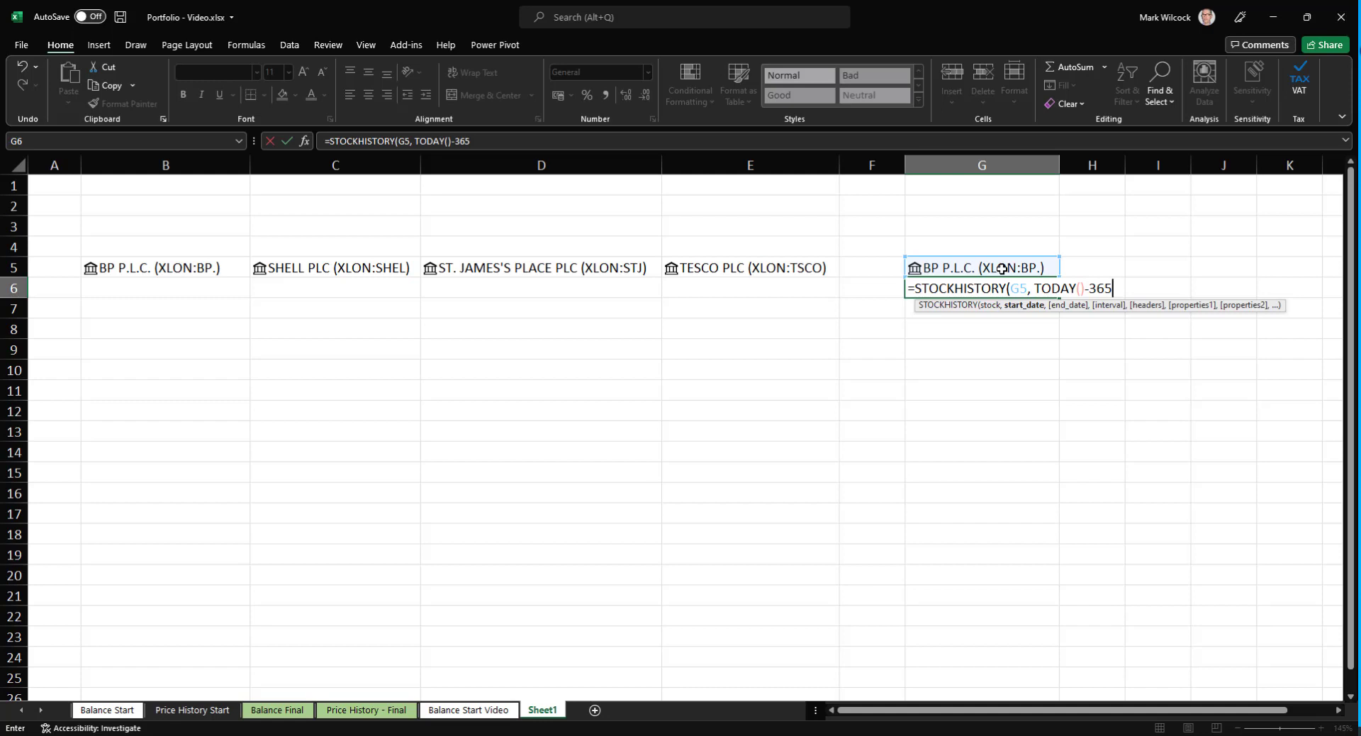
{"action": "type", "text": ", TO"}
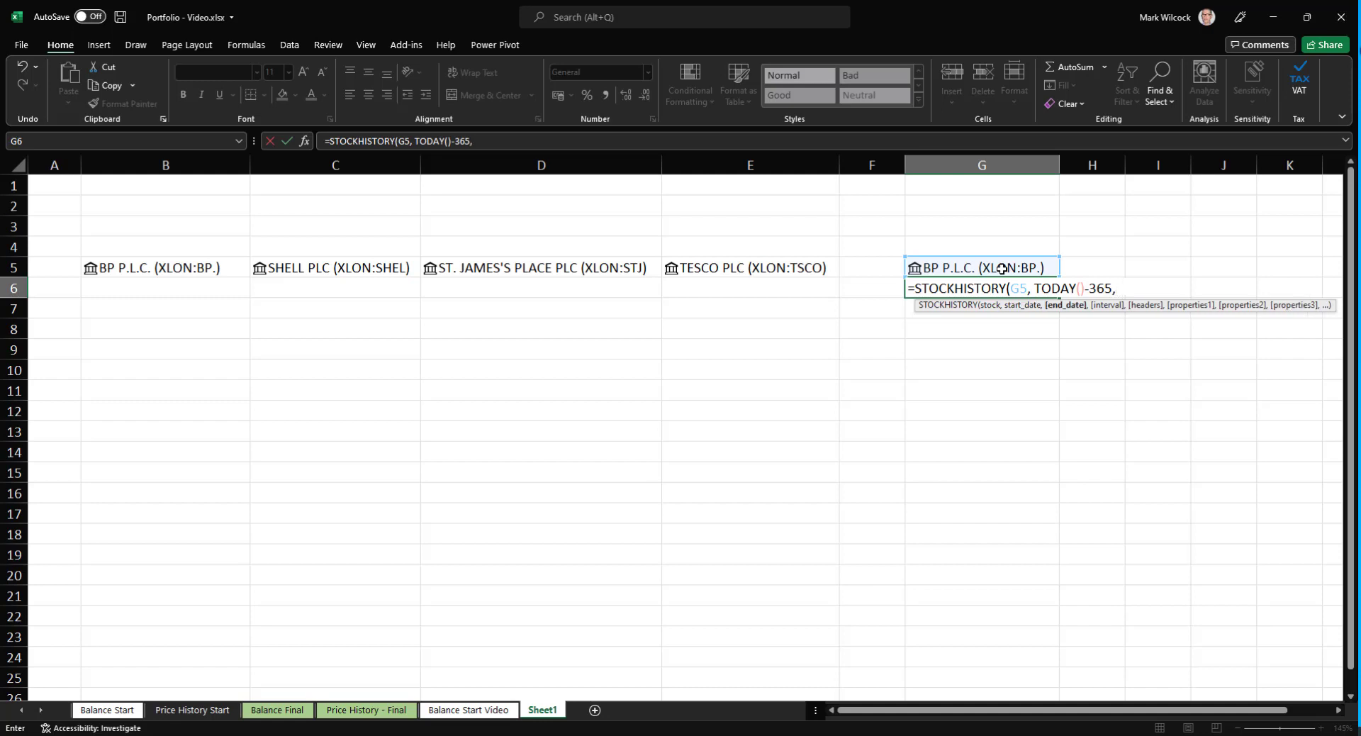
{"action": "type", "text": "DAY("}
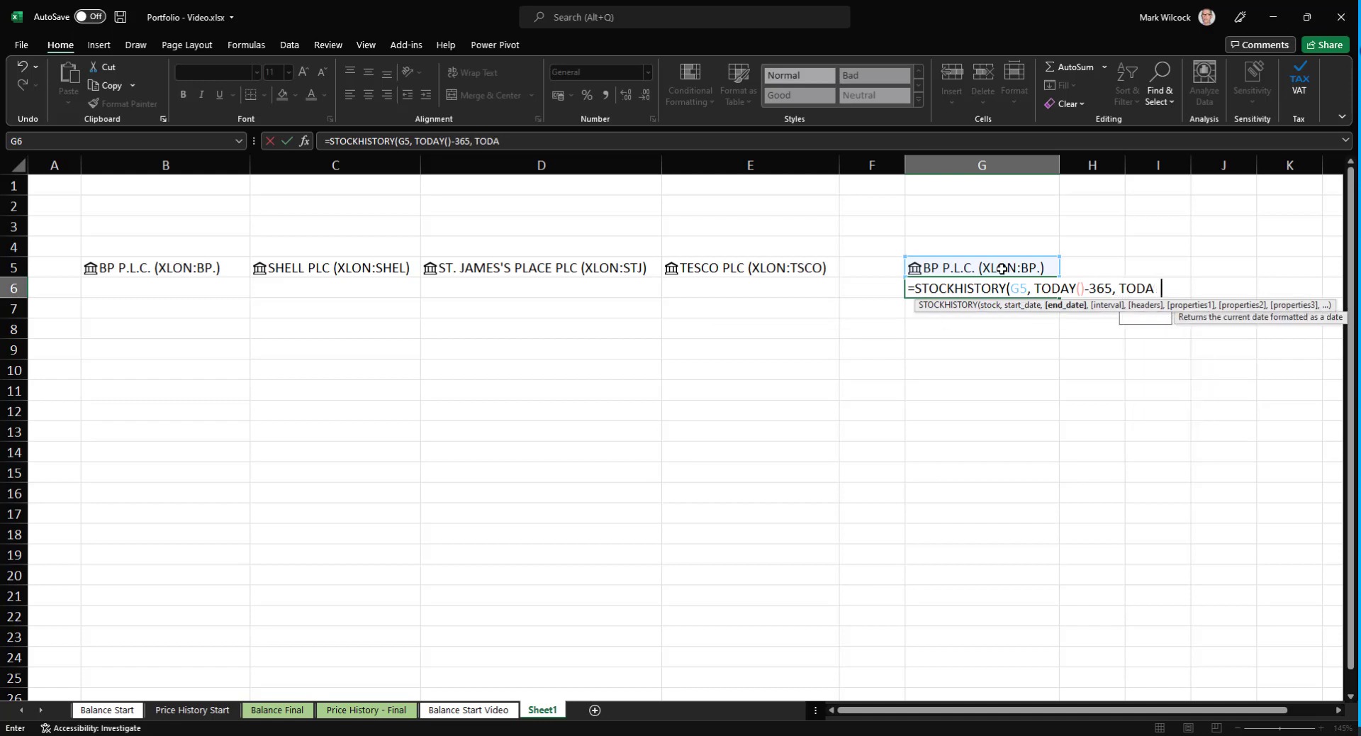
{"action": "type", "text": ")"}
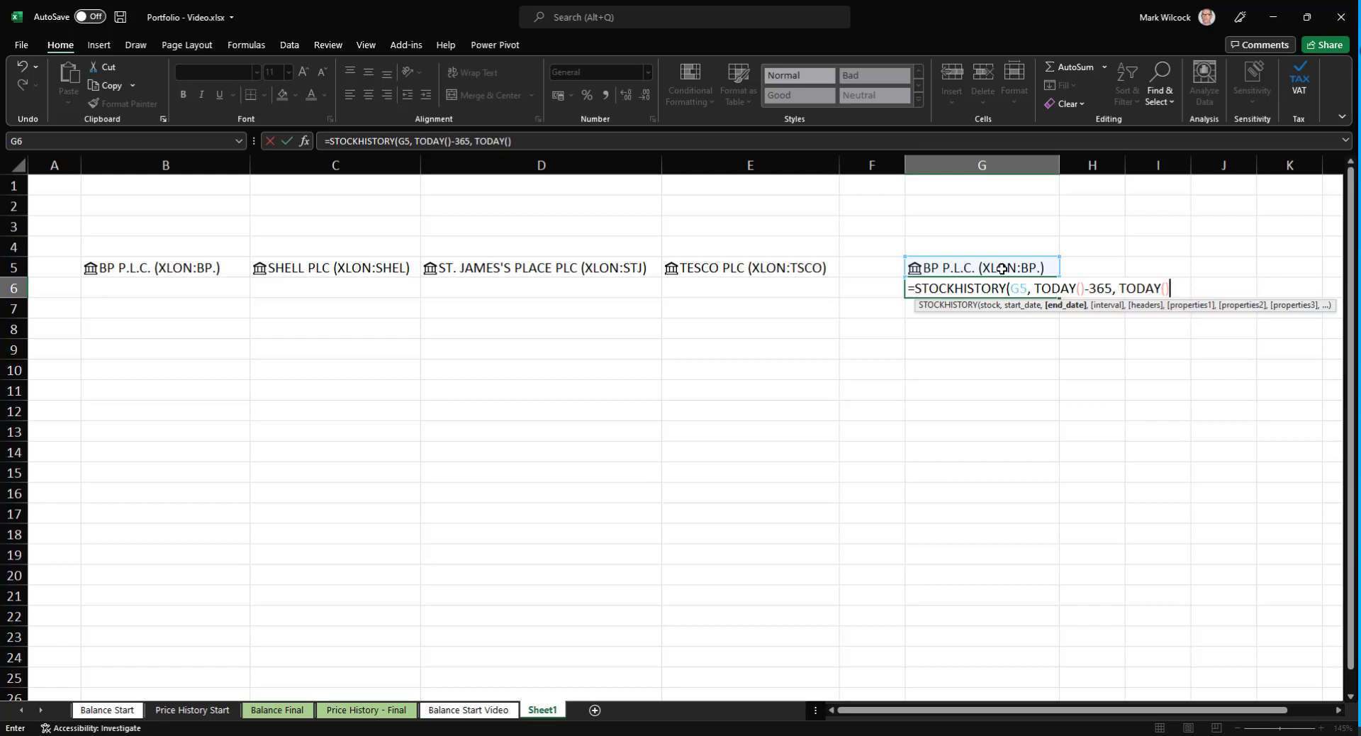
{"action": "type", "text": ","}
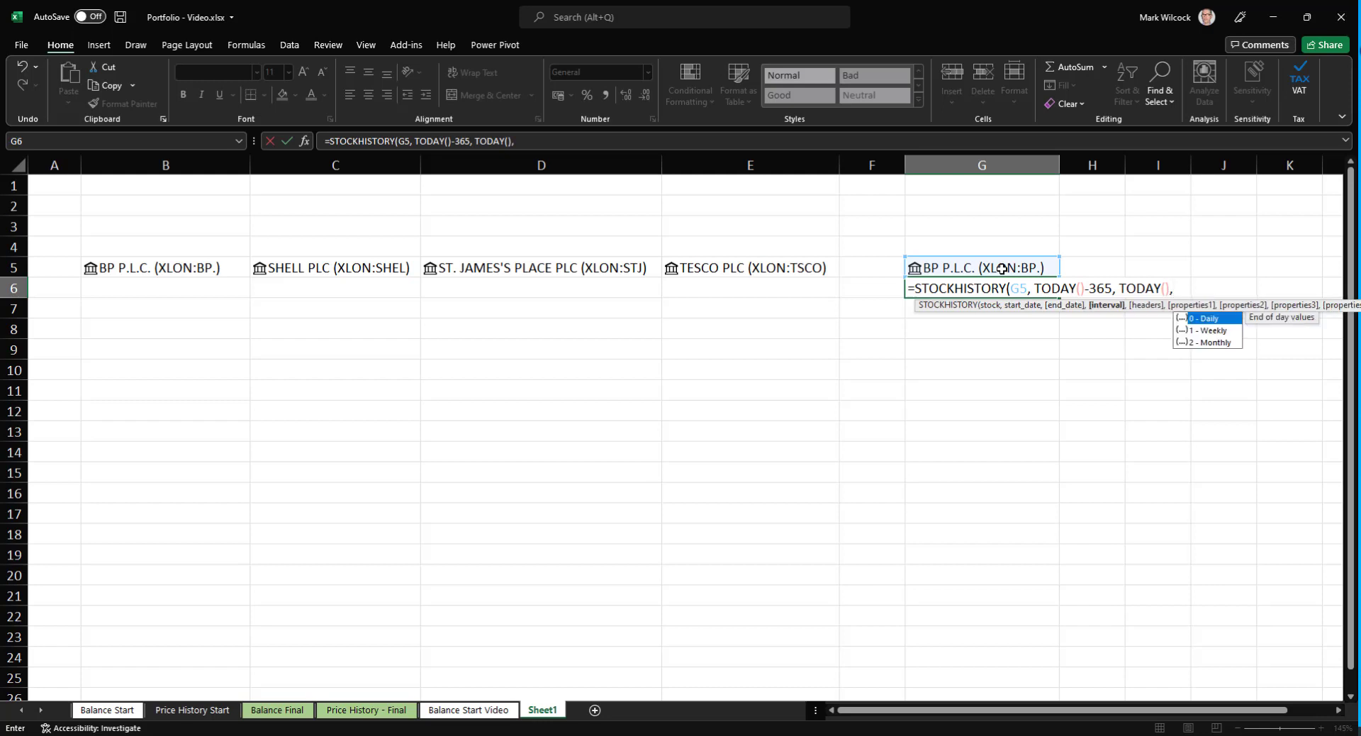
{"action": "type", "text": "0,"}
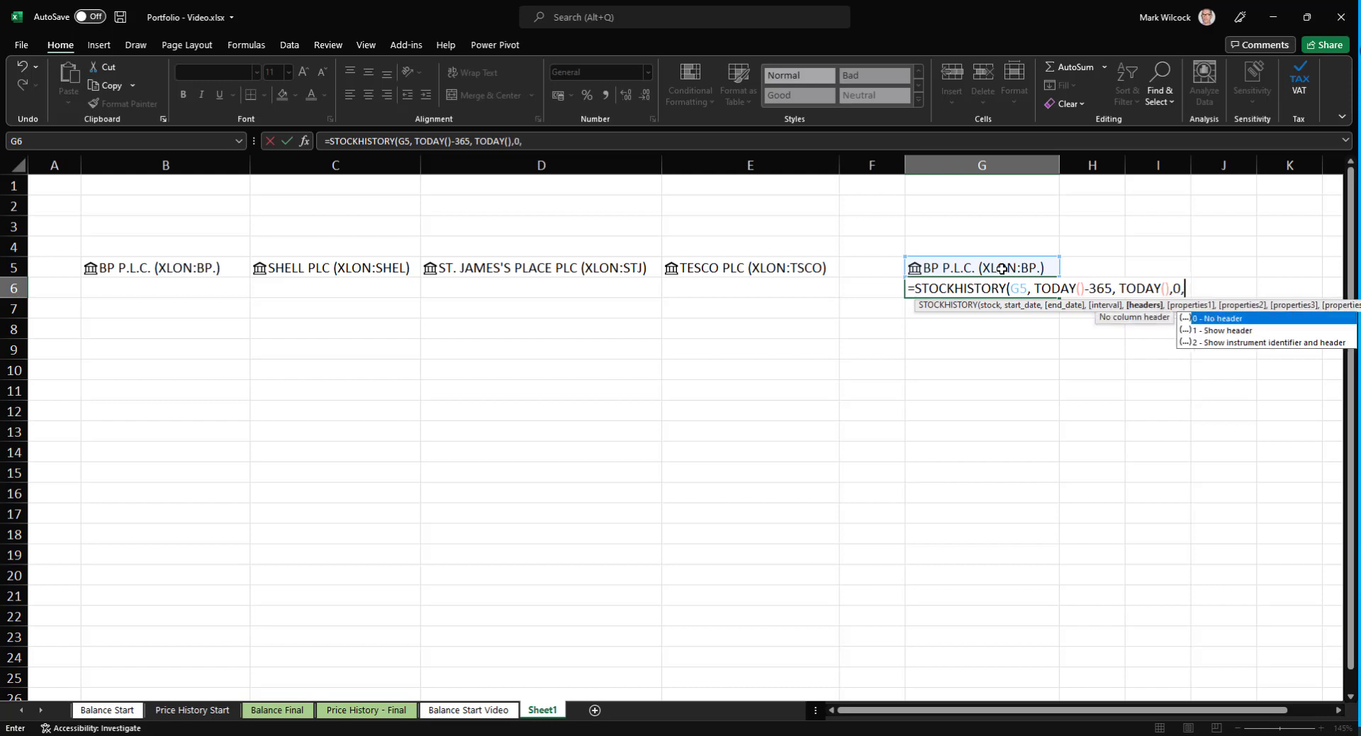
{"action": "key", "text": "Down"}
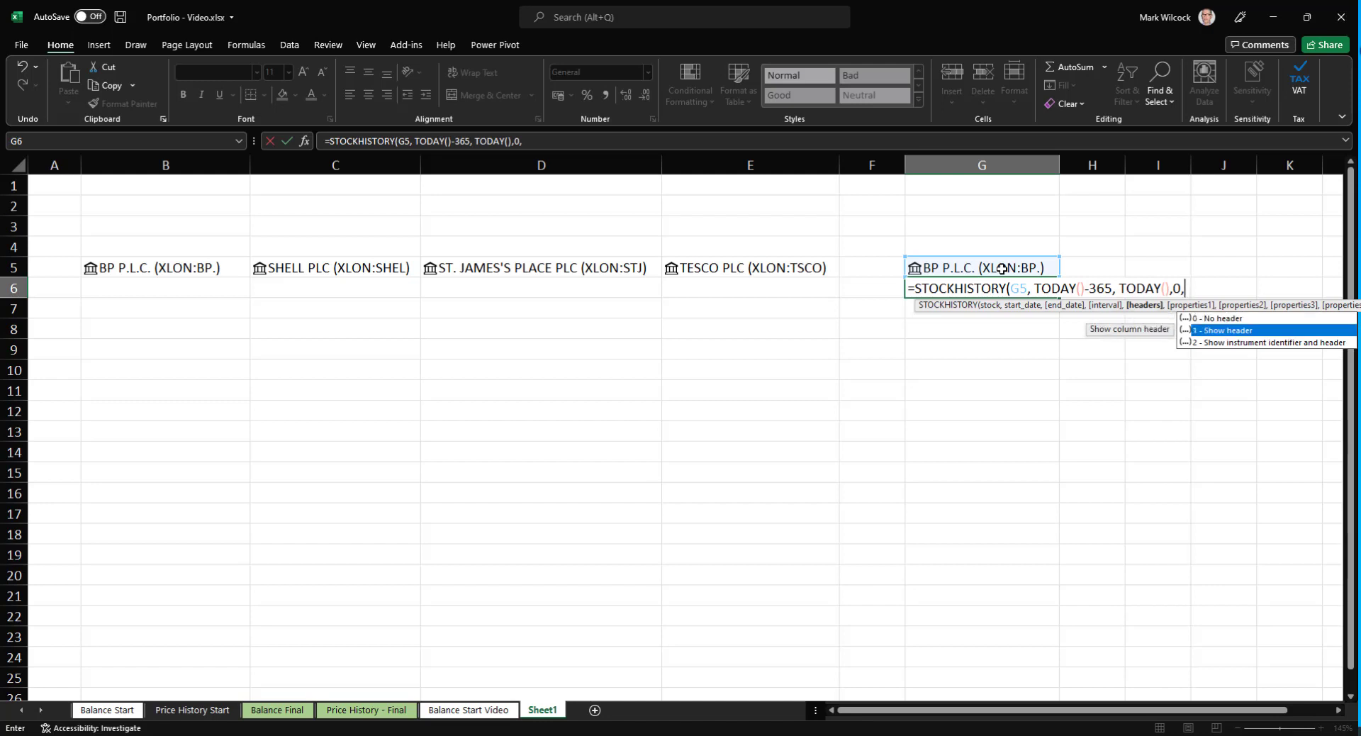
{"action": "type", "text": "1,"}
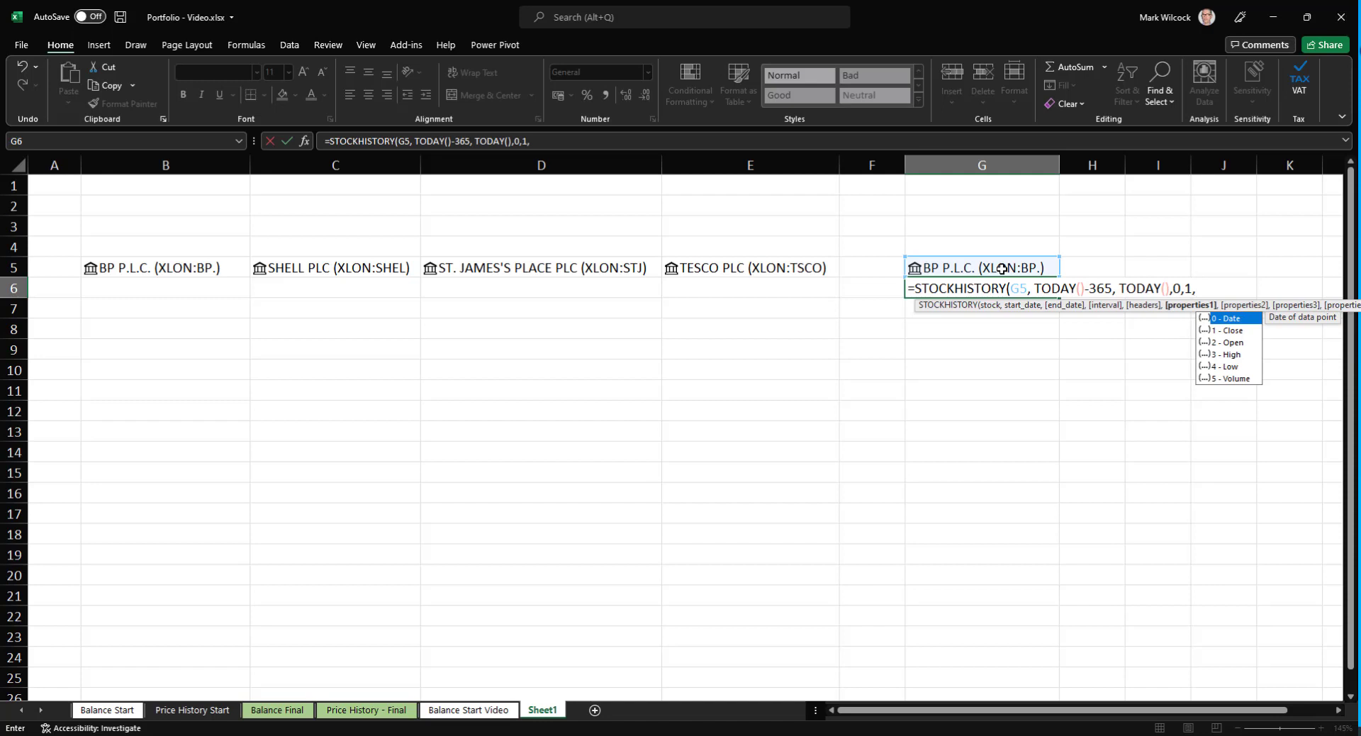
{"action": "type", "text": "0,1"}
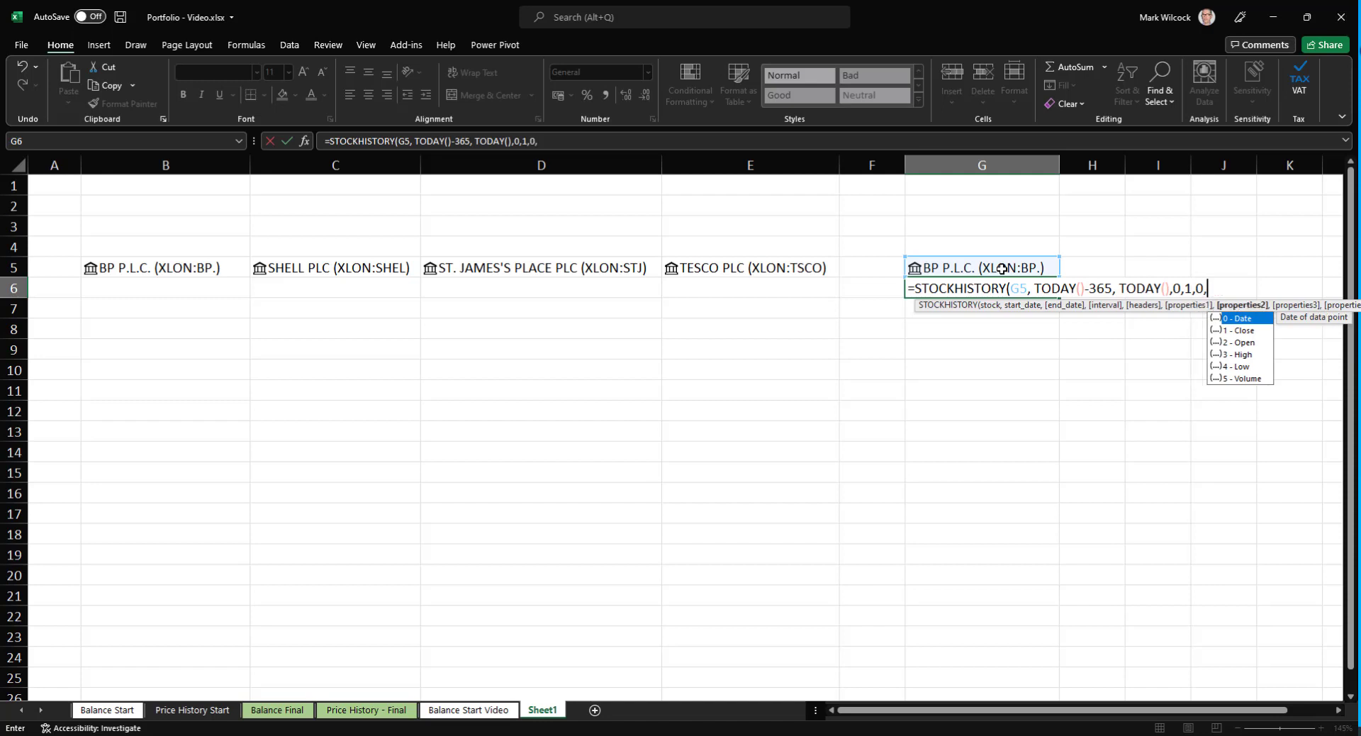
{"action": "type", "text": ","}
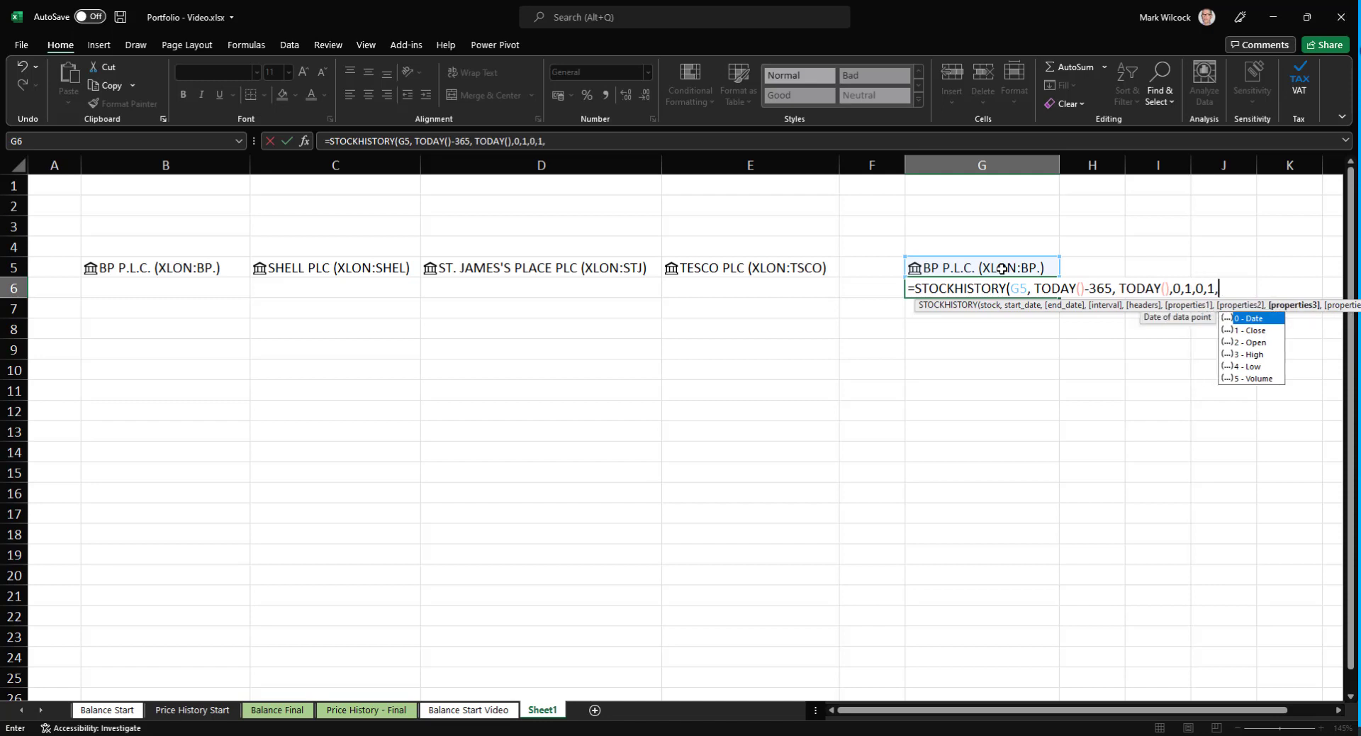
{"action": "type", "text": "5"}
{"action": "type", "text": ")"}
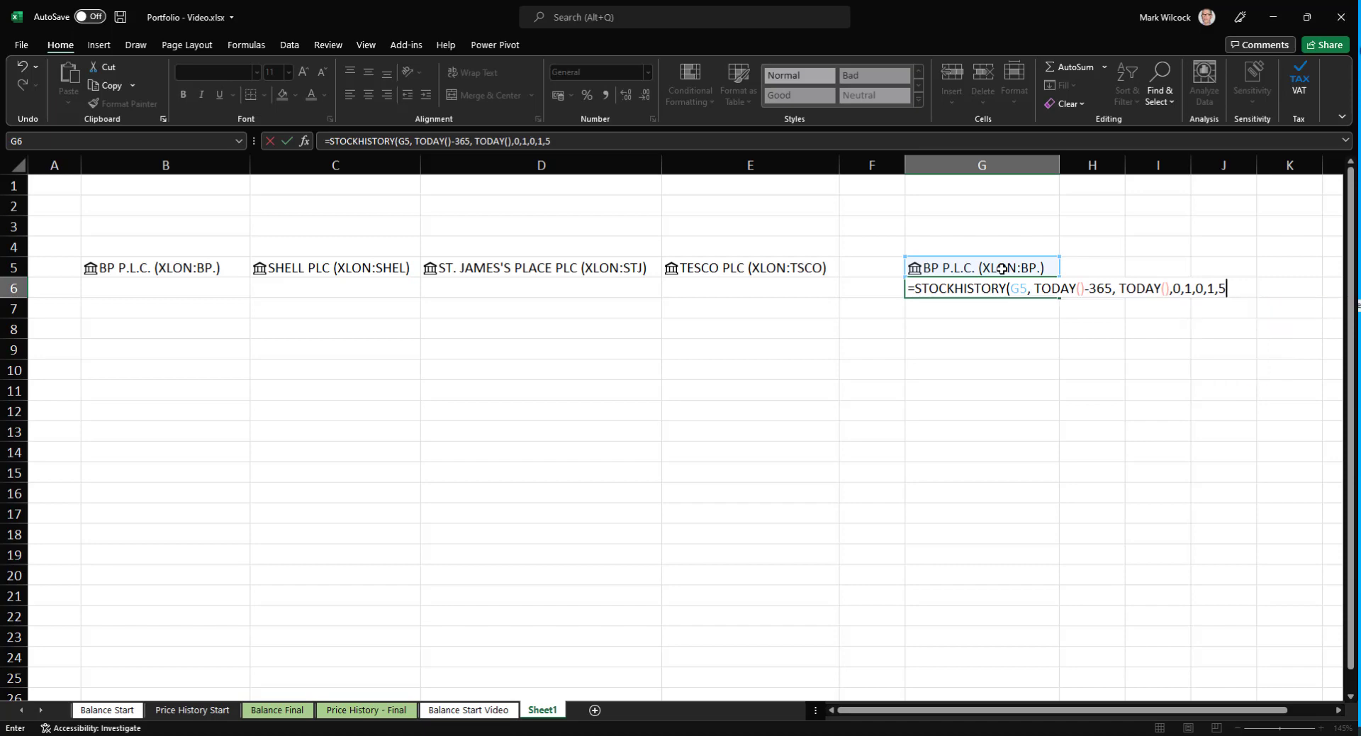
{"action": "key", "text": "Return"}
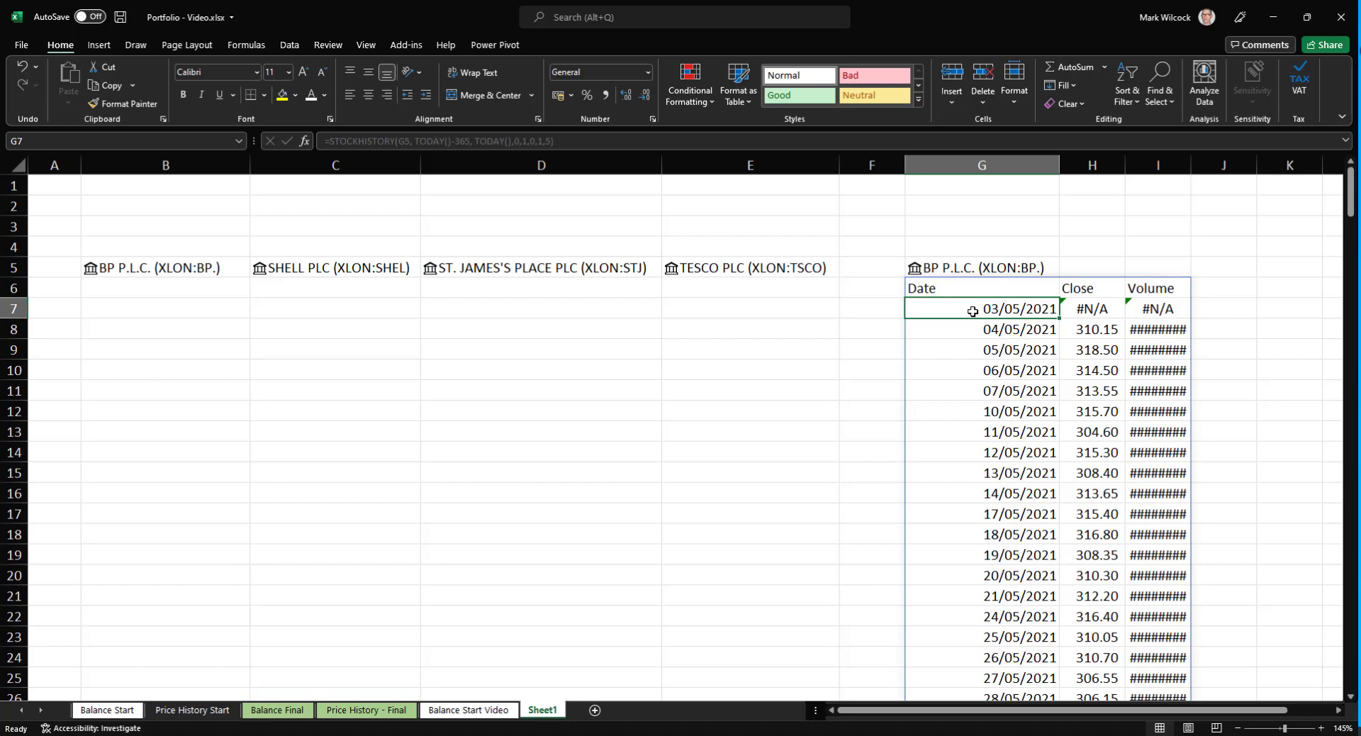
Check the end of the BP price history and widen column I to show full Volume figures.
{"action": "key", "text": "ctrl+Down"}
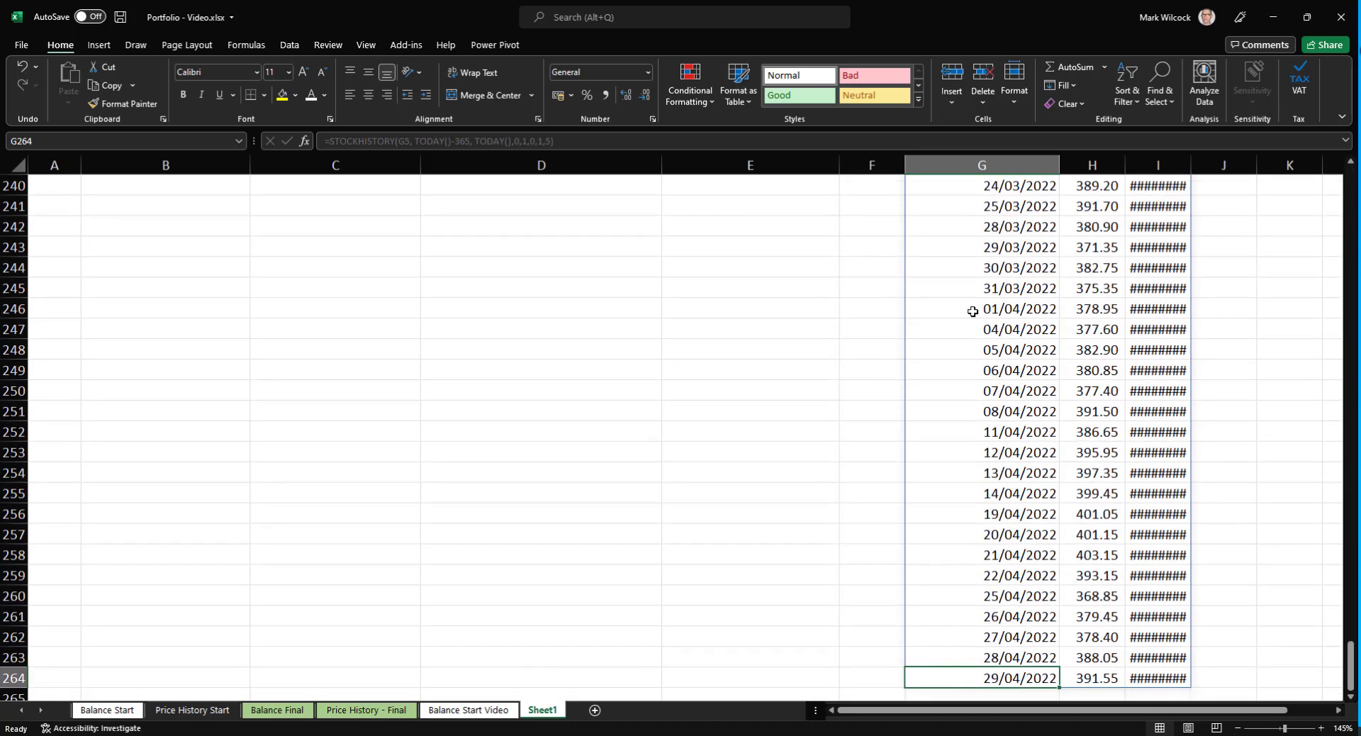
{"action": "key", "text": "Right"}
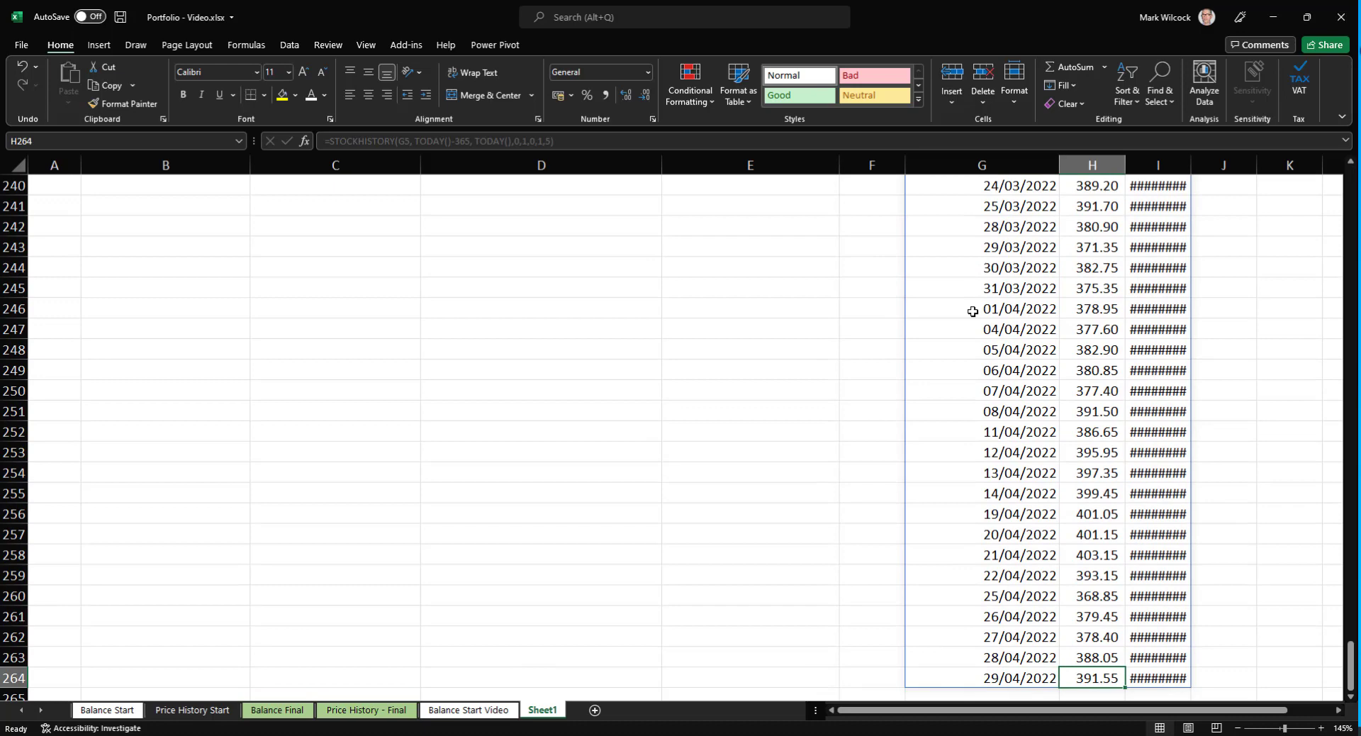
{"action": "key", "text": "ctrl+Up"}
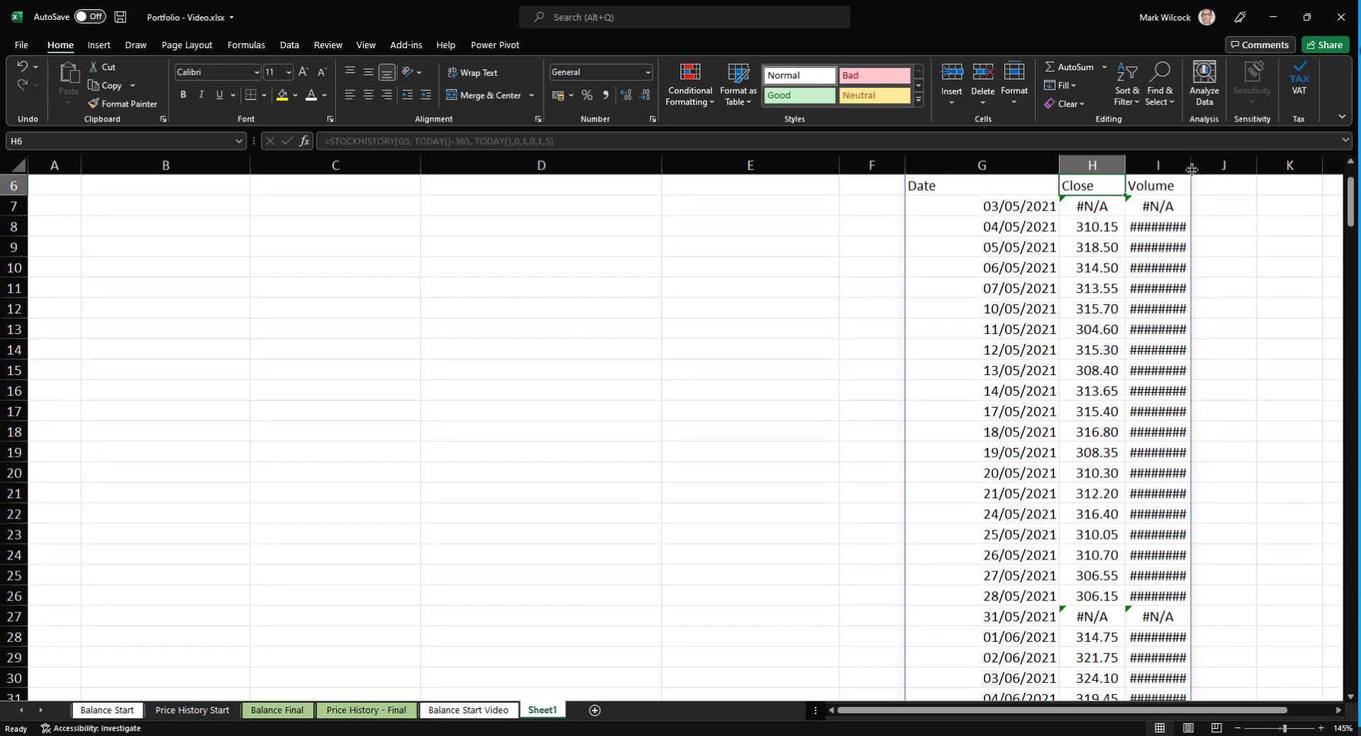
{"action": "left_click_drag", "start_coordinate": [1192, 168], "coordinate": [1237, 168]}
{"action": "left_click", "coordinate": [1188, 224]}
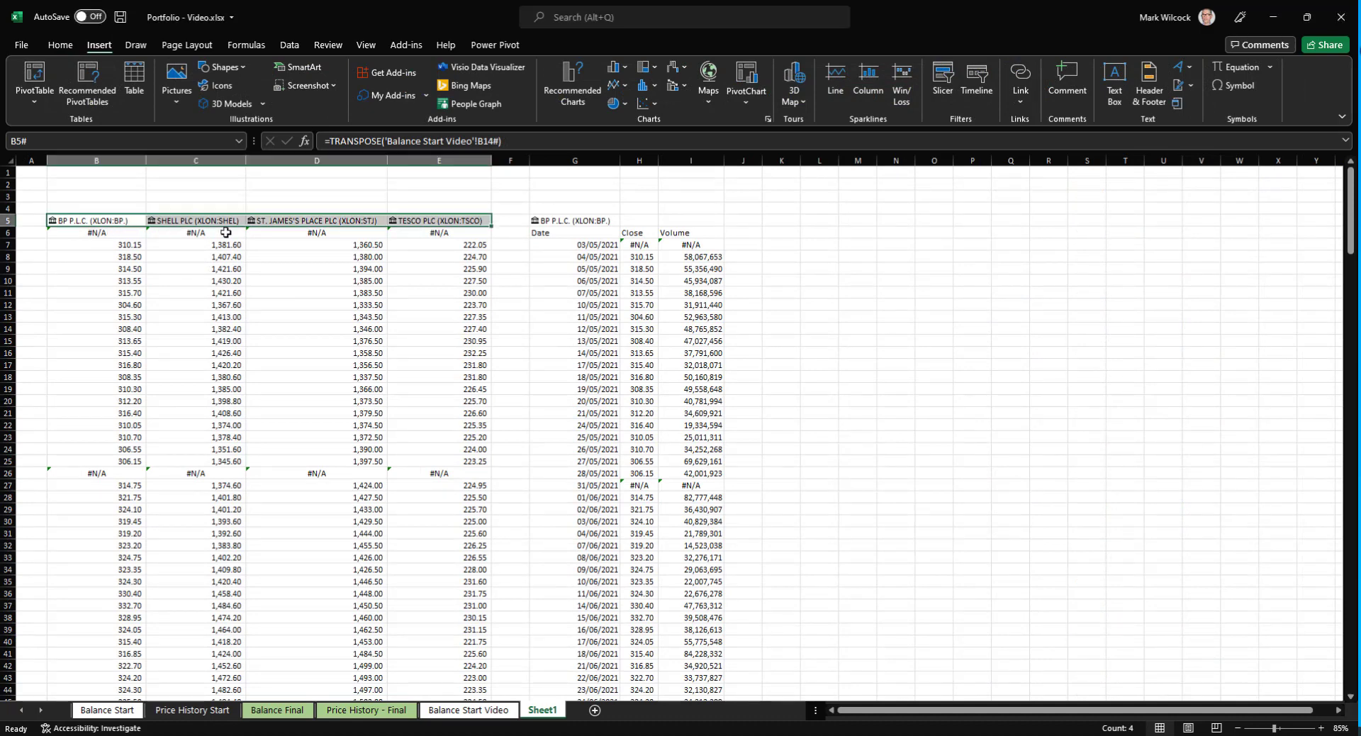
Select B7 to review the STOCKHISTORY formula behind the BP prices.
{"action": "left_click", "coordinate": [115, 239]}
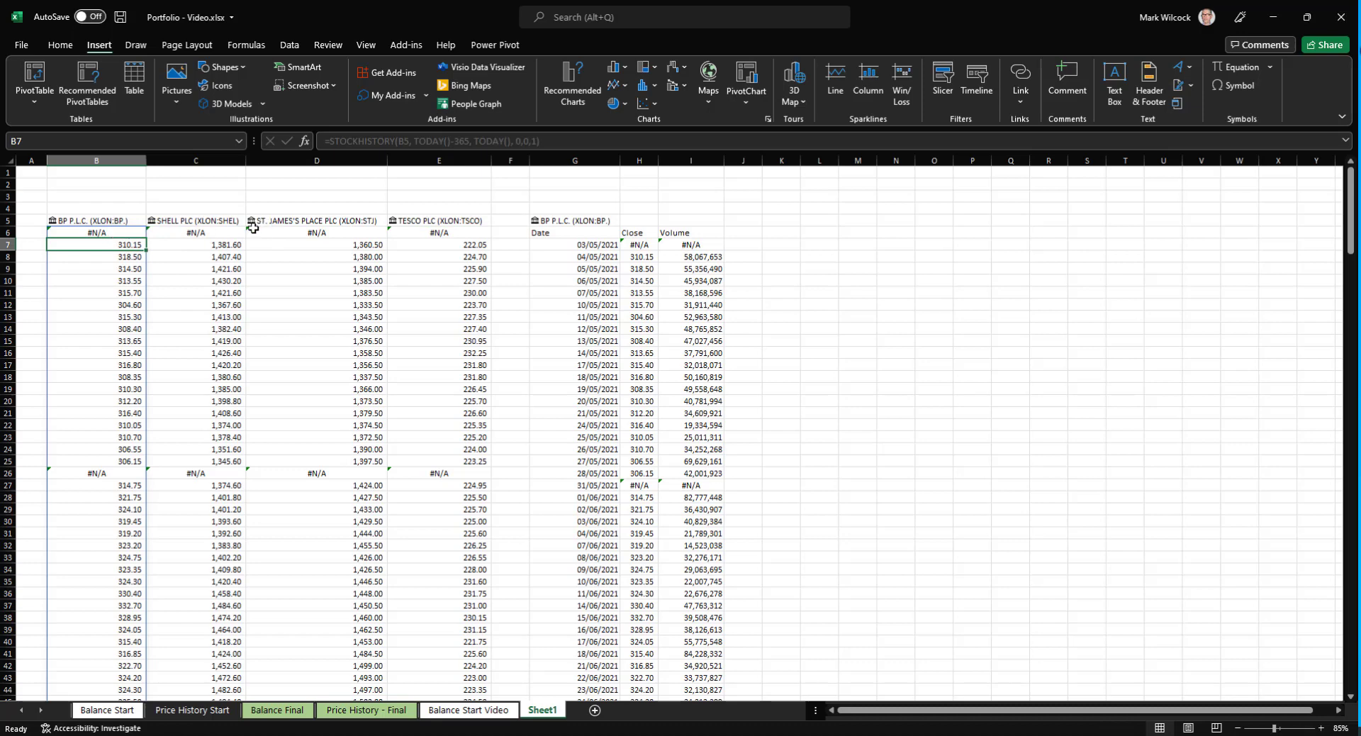
{"action": "left_click", "coordinate": [121, 231]}
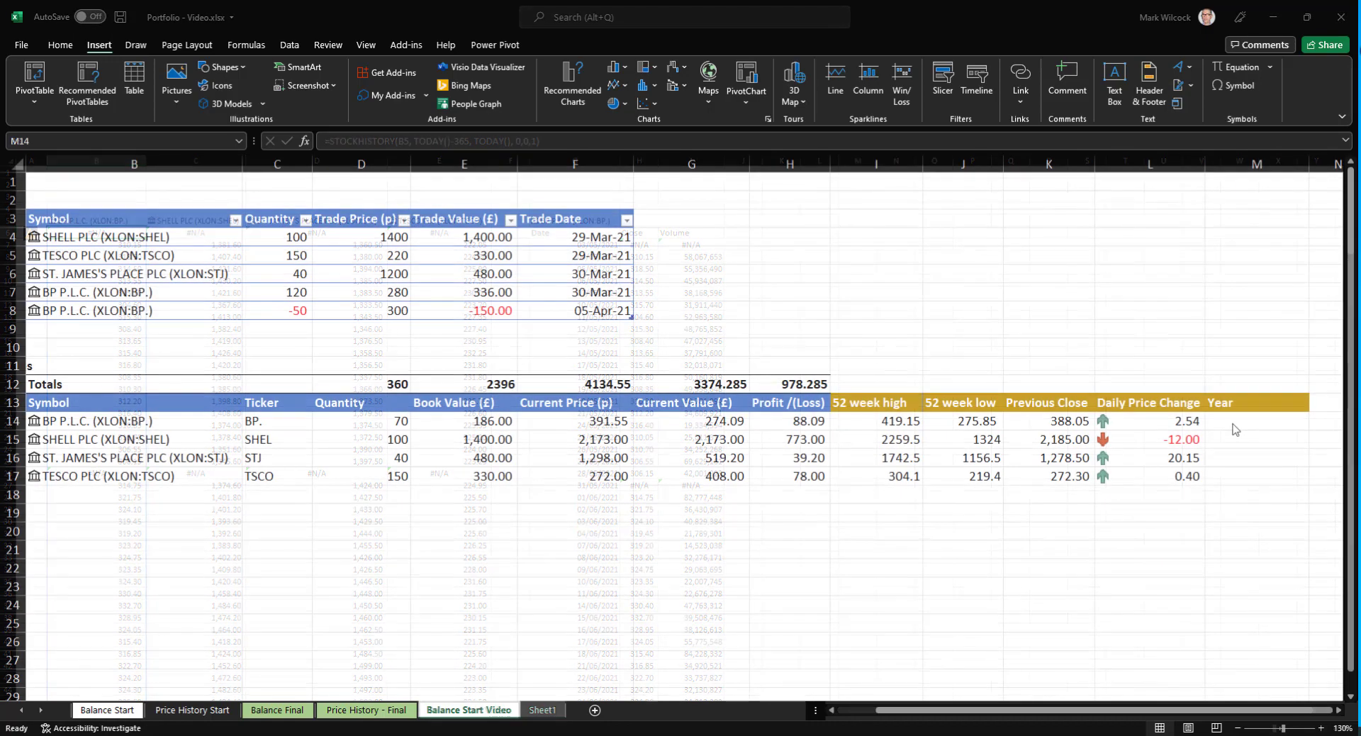
Insert line sparklines in M14:M17 using Sheet1!B6:E263 as the data range.
{"action": "left_click", "coordinate": [1232, 423]}
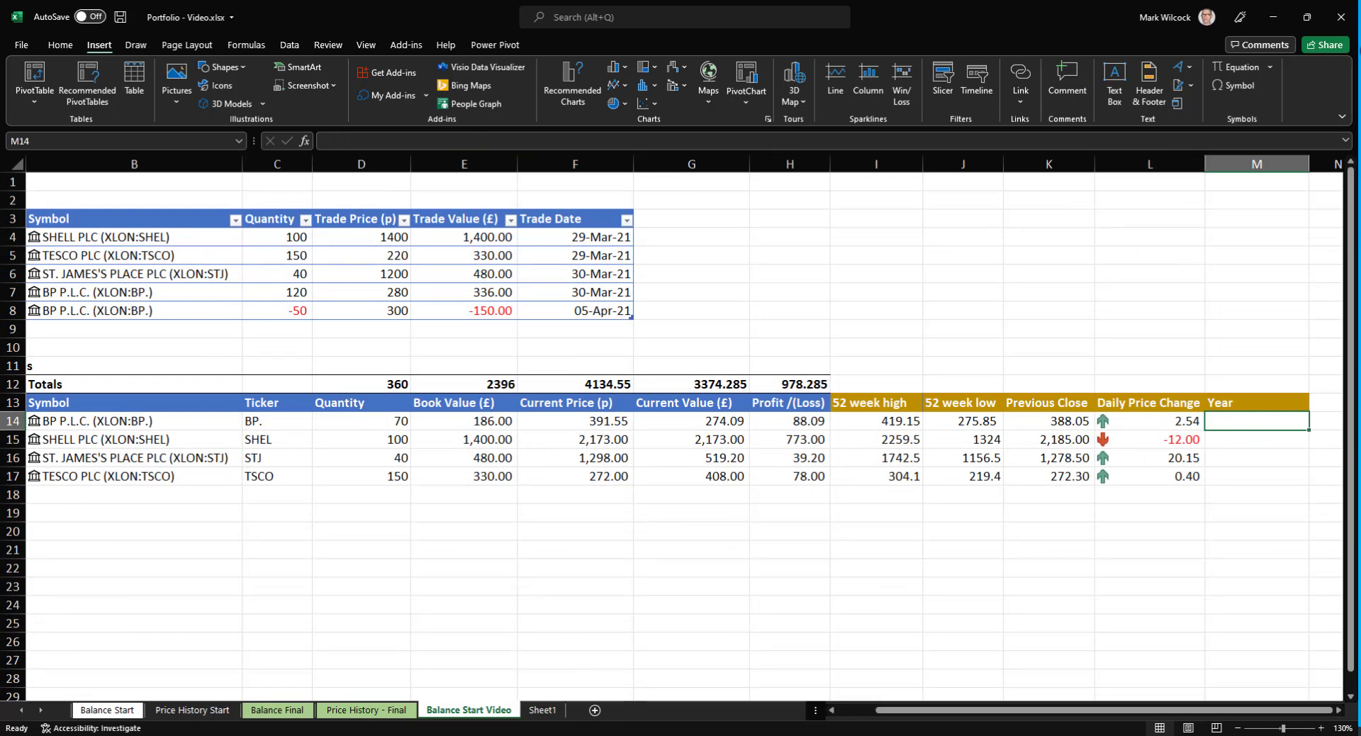
{"action": "left_click", "coordinate": [836, 81]}
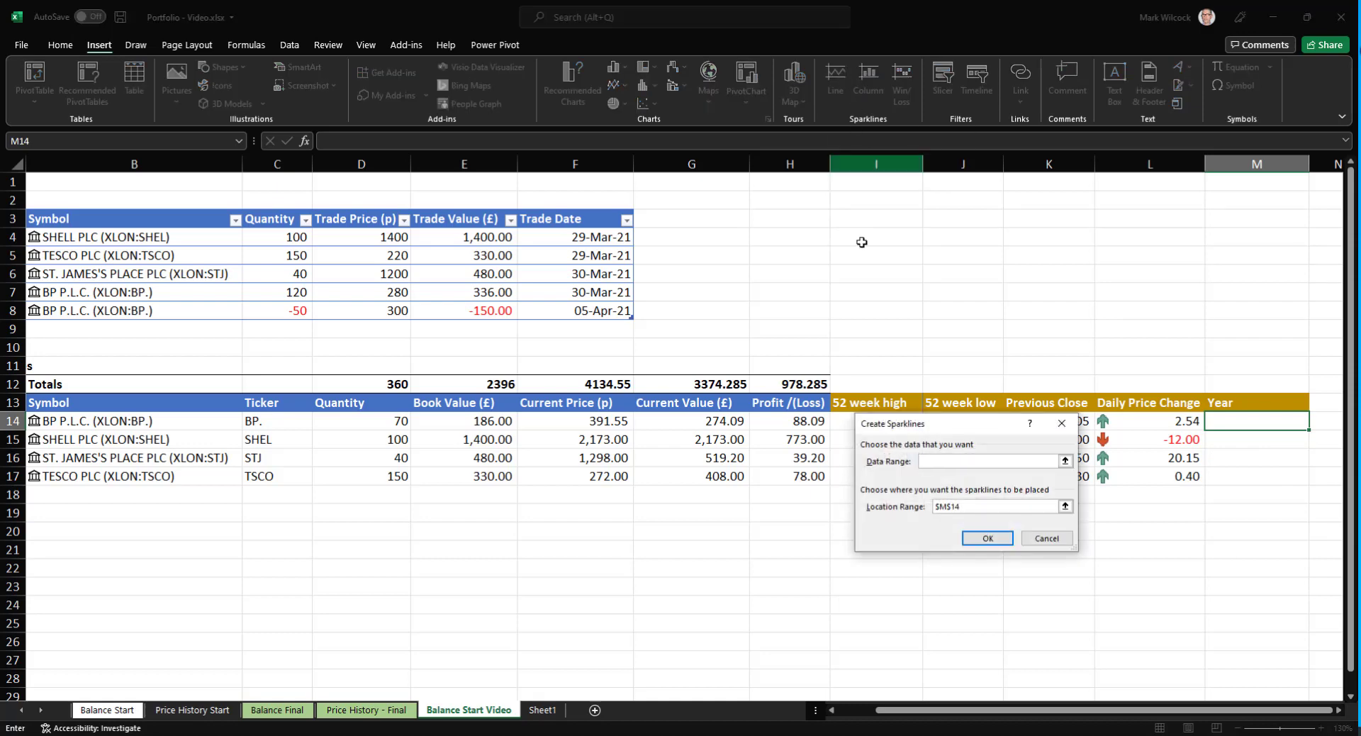
{"action": "left_click", "coordinate": [1065, 461]}
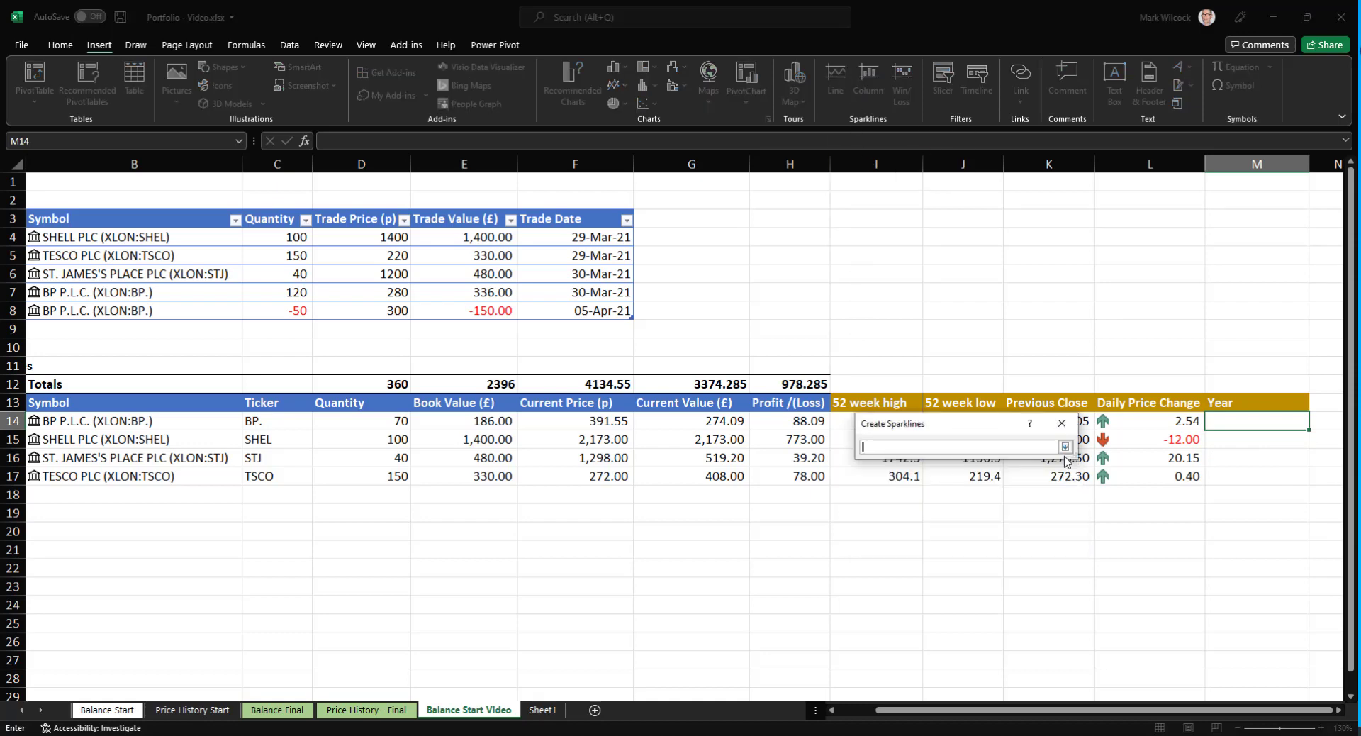
{"action": "left_click", "coordinate": [554, 711]}
{"action": "scroll", "coordinate": [174, 242], "scroll_direction": "up", "scroll_amount": 20}
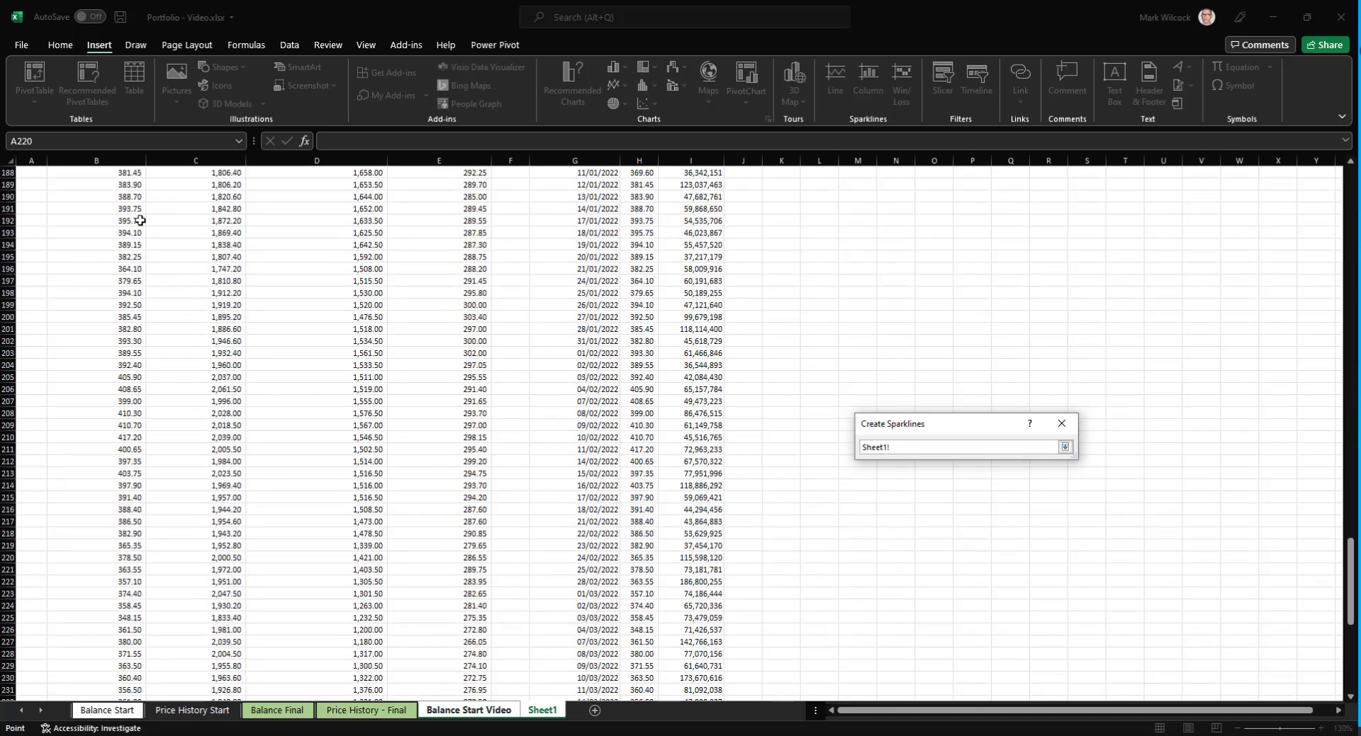
{"action": "type", "text": "B6:E263"}
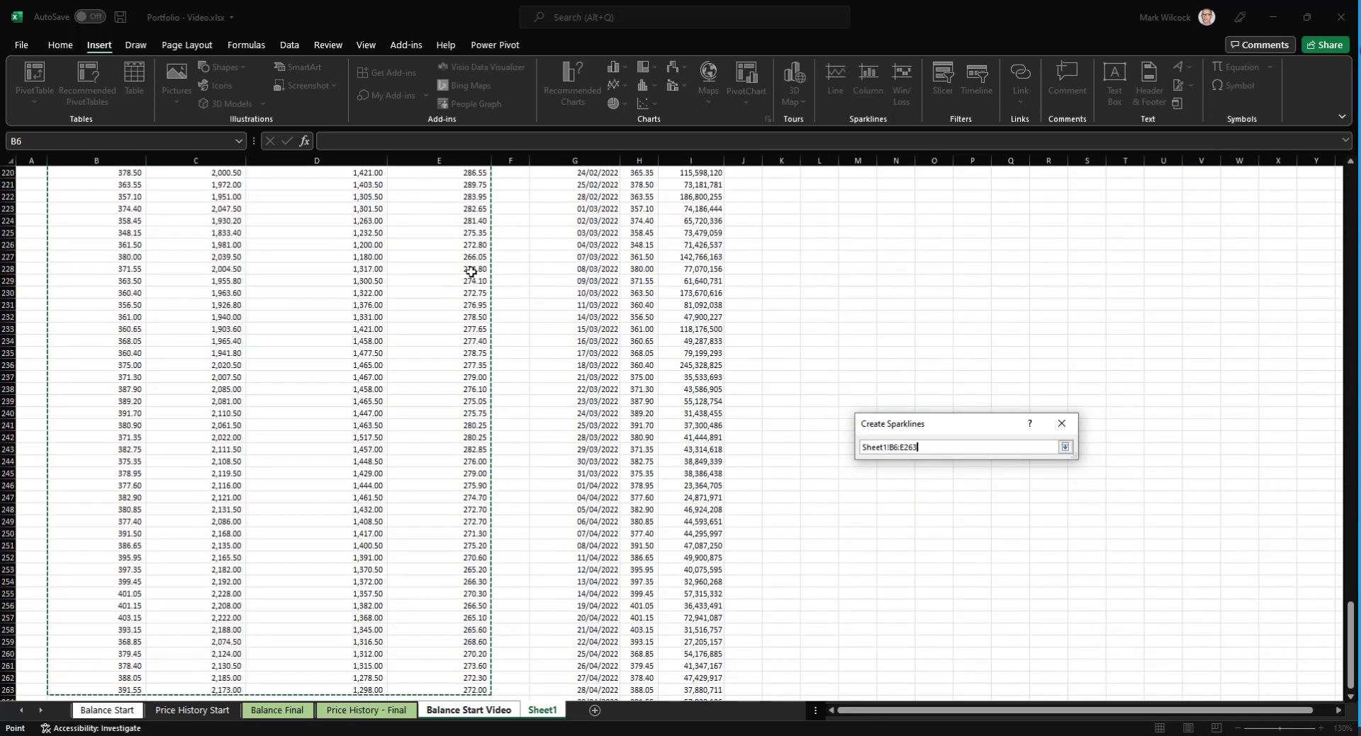
{"action": "key", "text": "Return"}
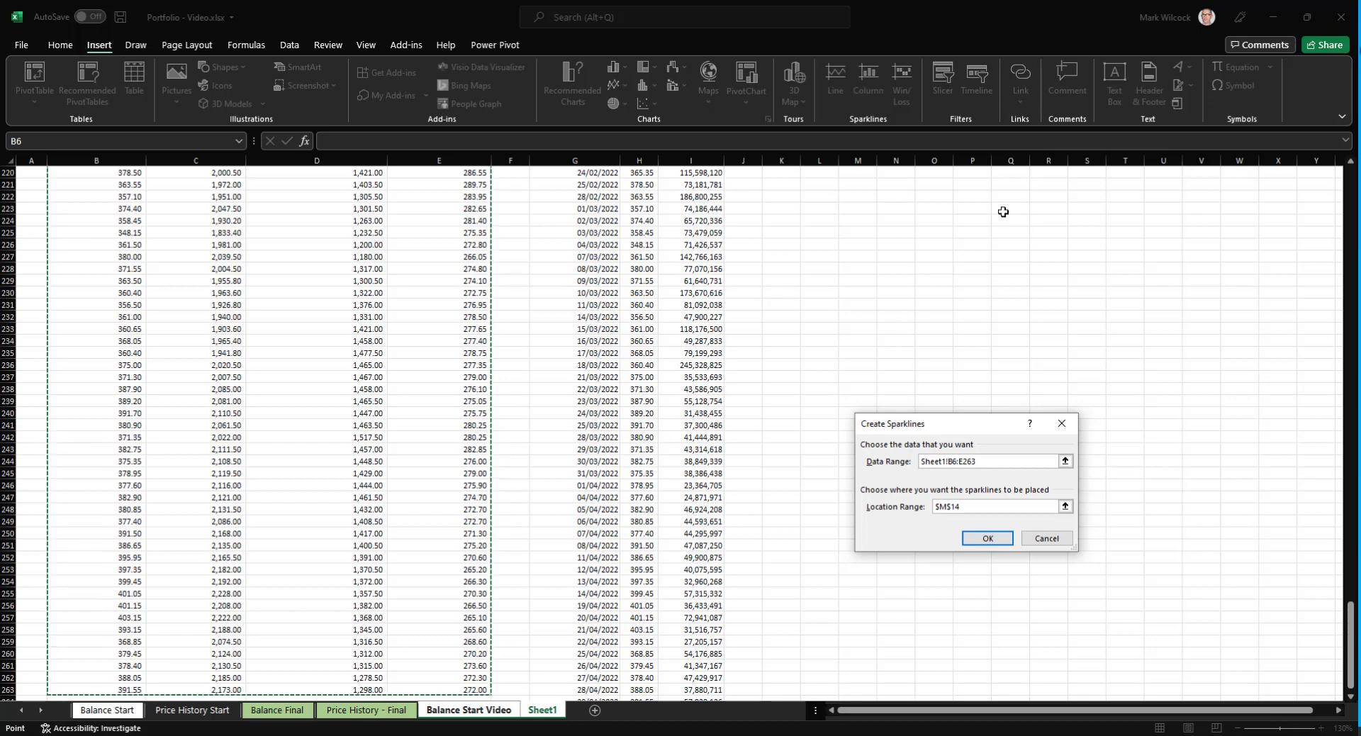
{"action": "left_click", "coordinate": [1065, 506]}
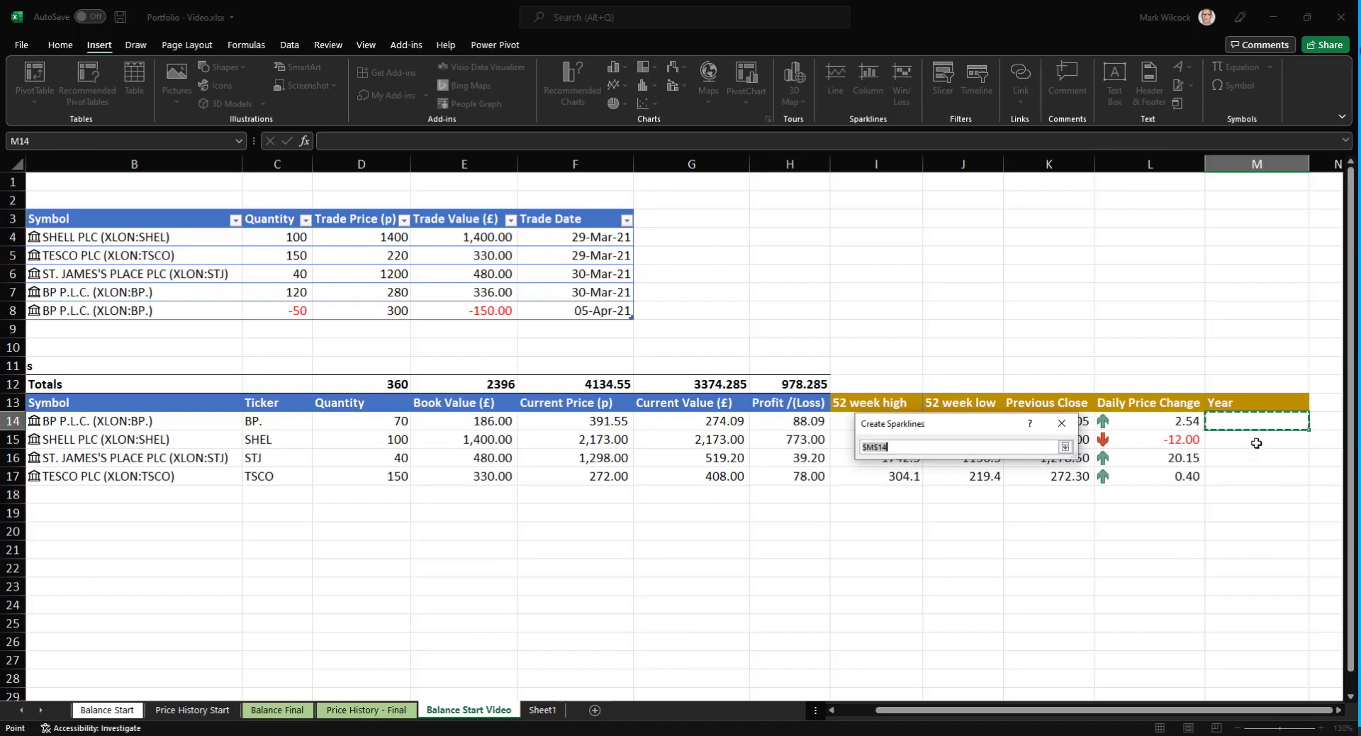
{"action": "left_click_drag", "start_coordinate": [1256, 421], "coordinate": [1256, 476]}
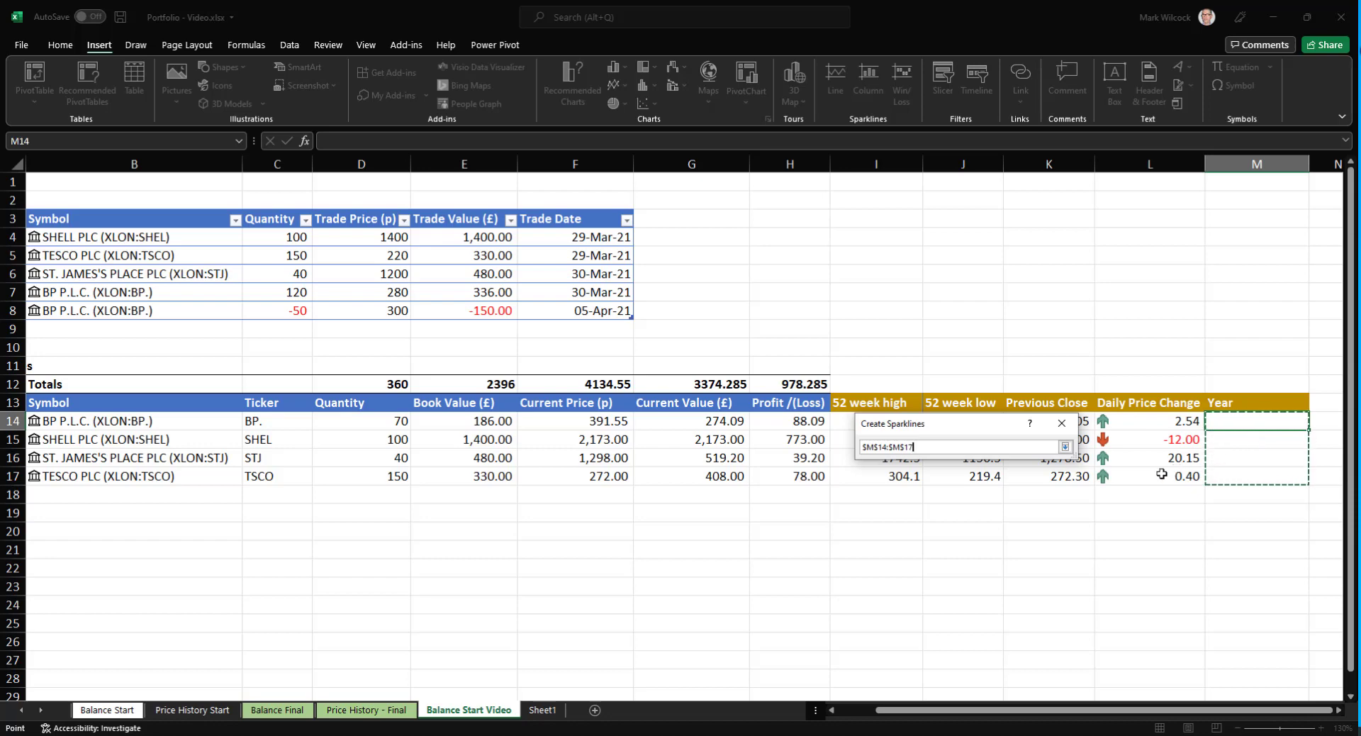
{"action": "key", "text": "Return"}
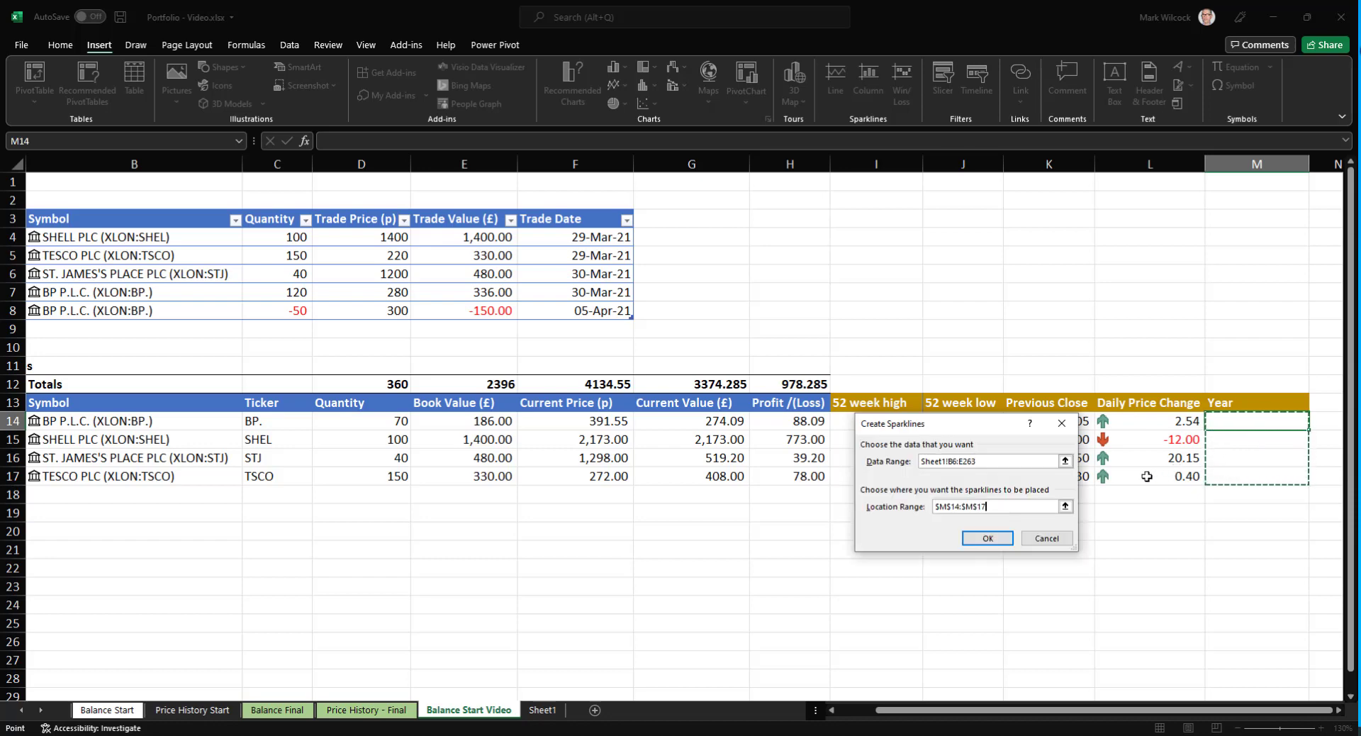
{"action": "left_click", "coordinate": [986, 535]}
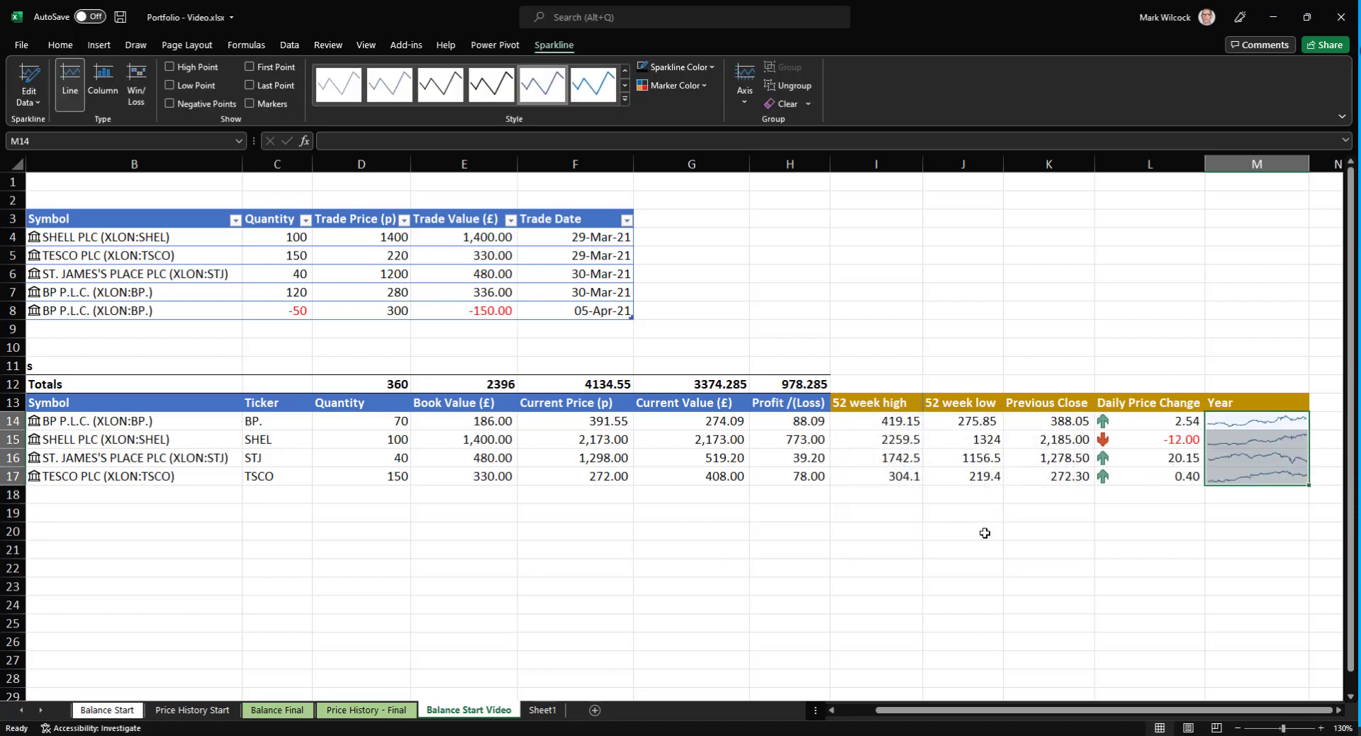